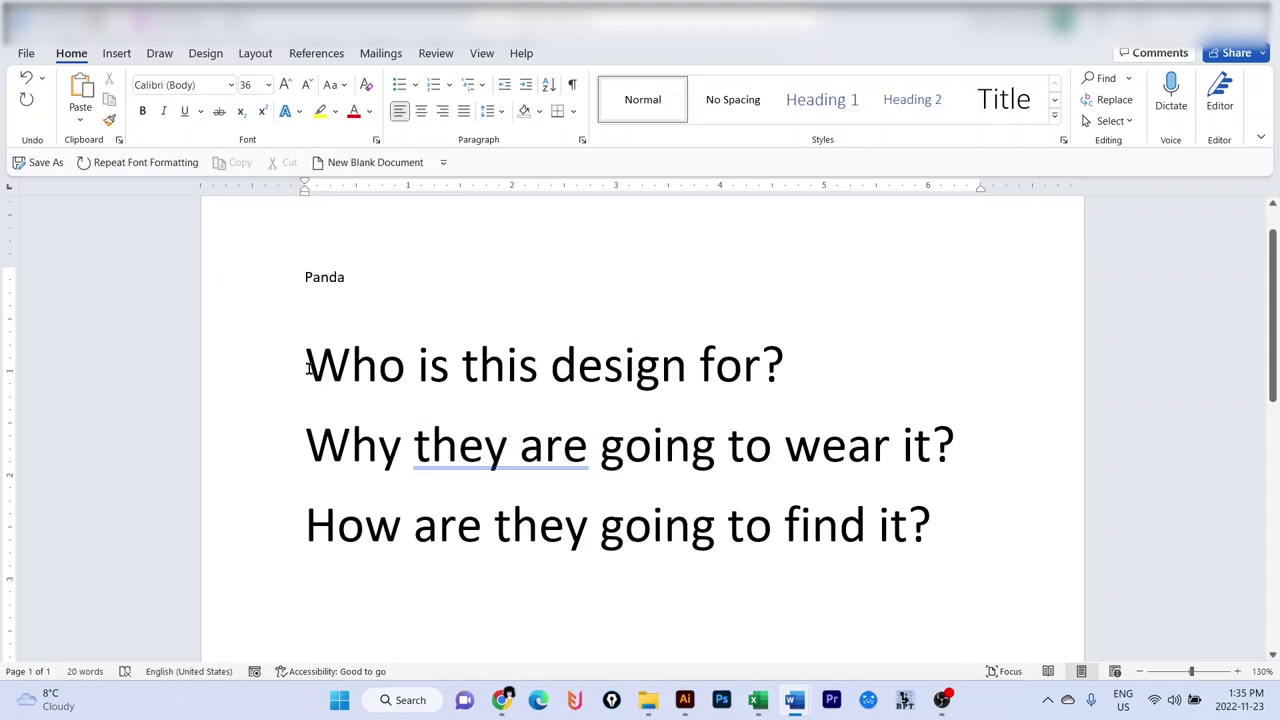
# Step: Type a filler line 'aklsjdaskldaskldaslkdj' below Panda, leaving a blank line under Panda
pyautogui.moveTo(308, 371); pyautogui.dragTo(806, 368)
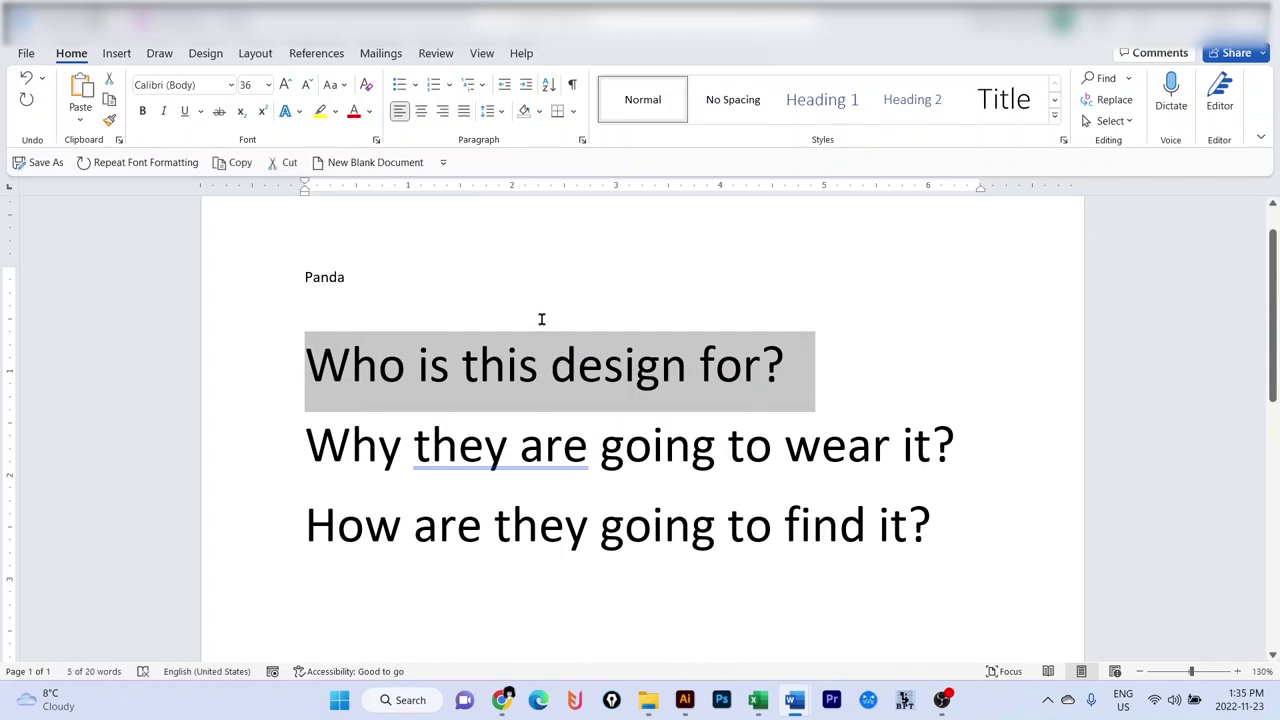
pyautogui.click(541, 319)
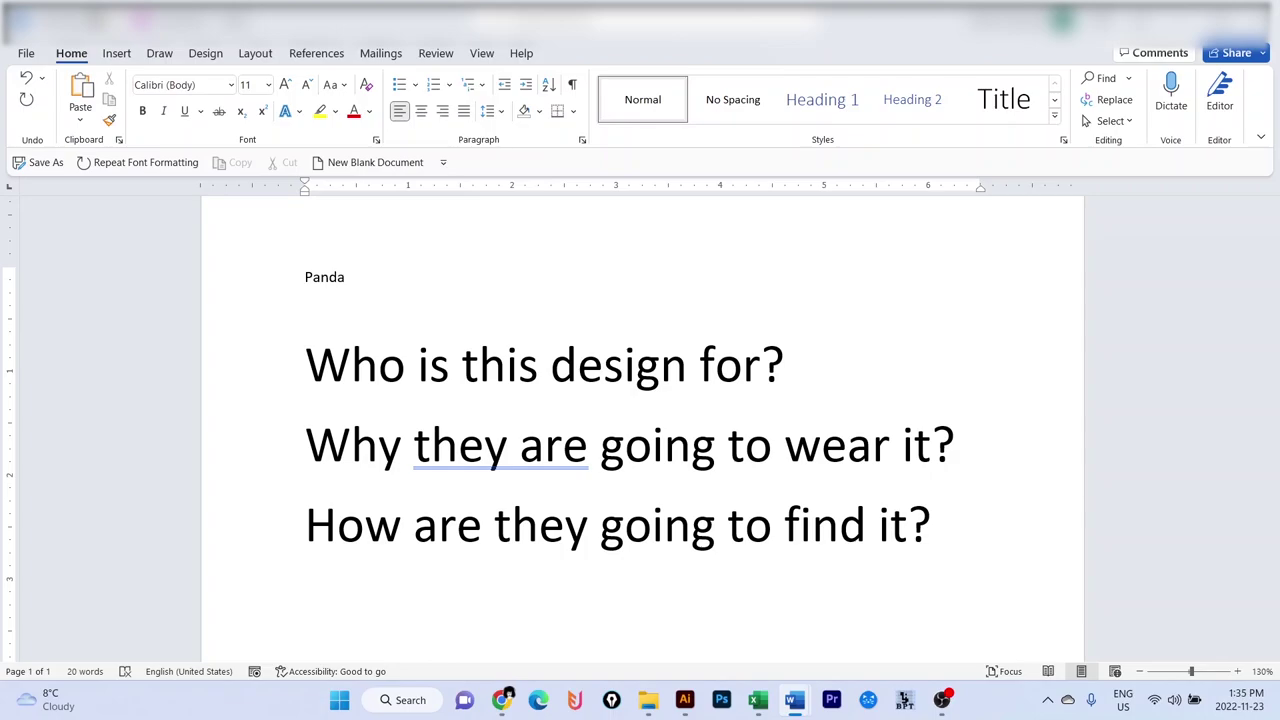
pyautogui.write('aklsjdaskldaskldaslkdj')
pyautogui.press('Return')
pyautogui.click(409, 280)
pyautogui.press('Return')
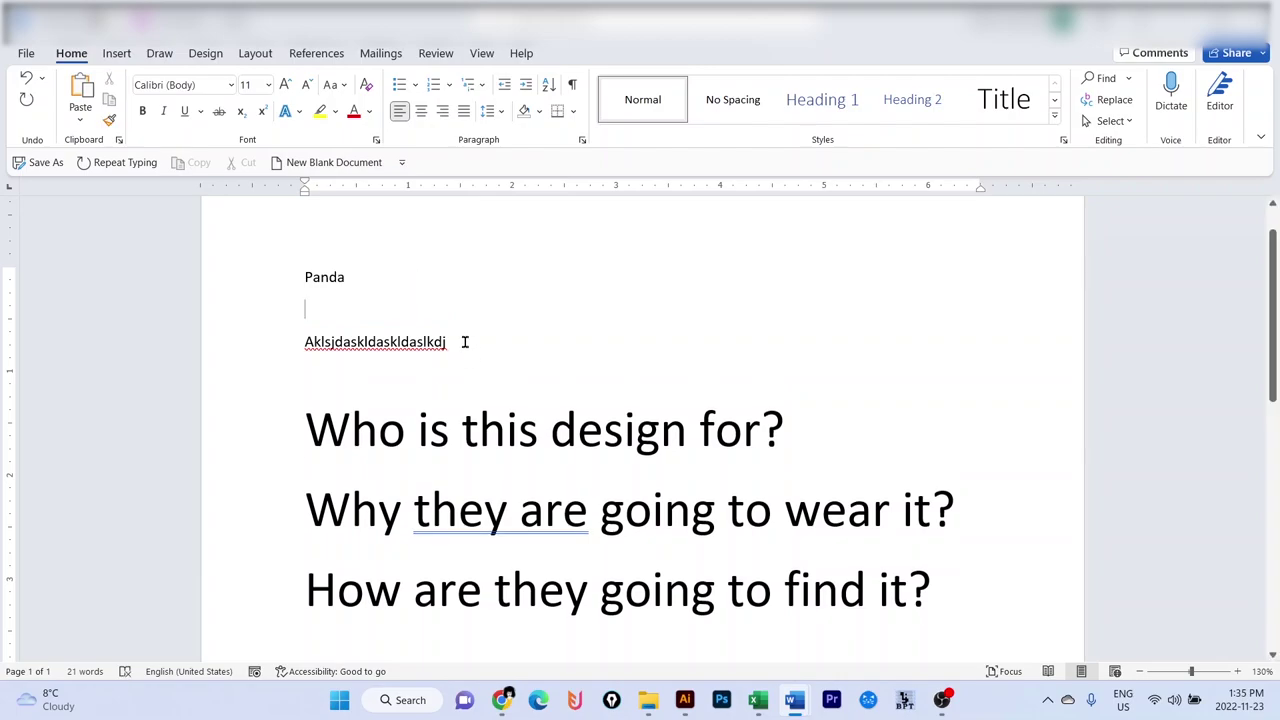
# Step: Make the filler line red with Font Color
pyautogui.click(281, 341)
pyautogui.click(354, 114)
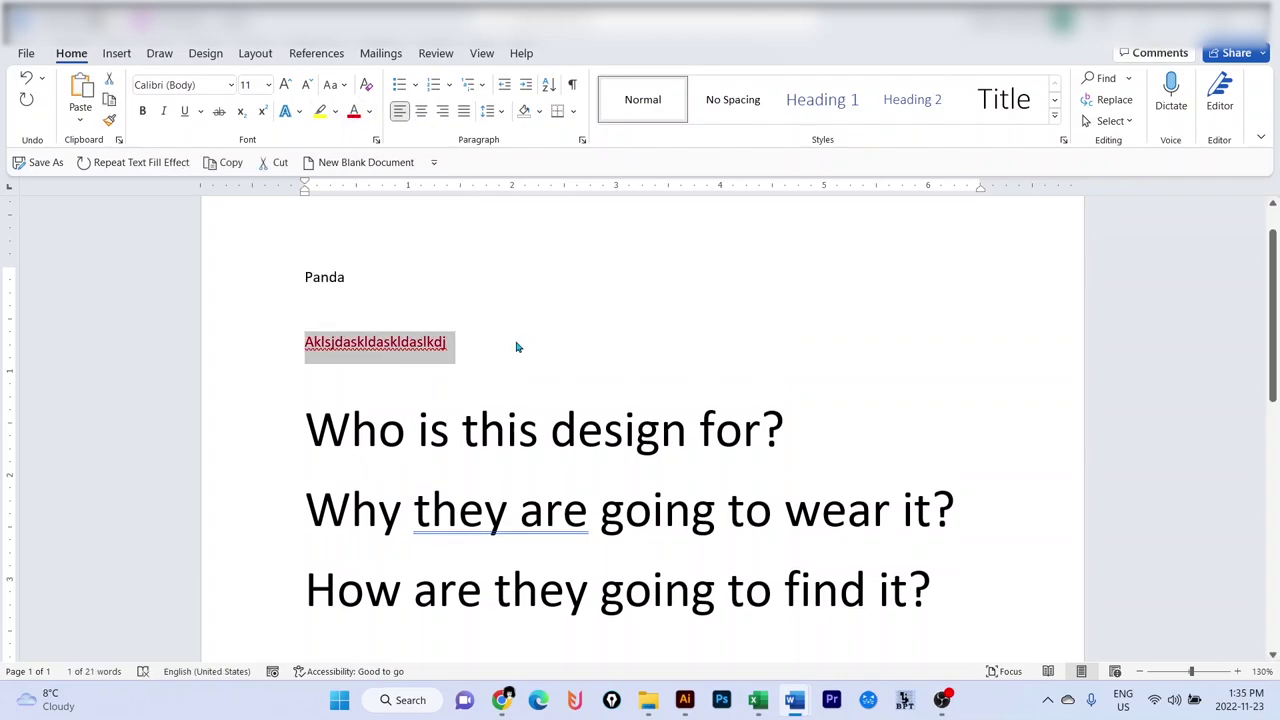
pyautogui.click(527, 343)
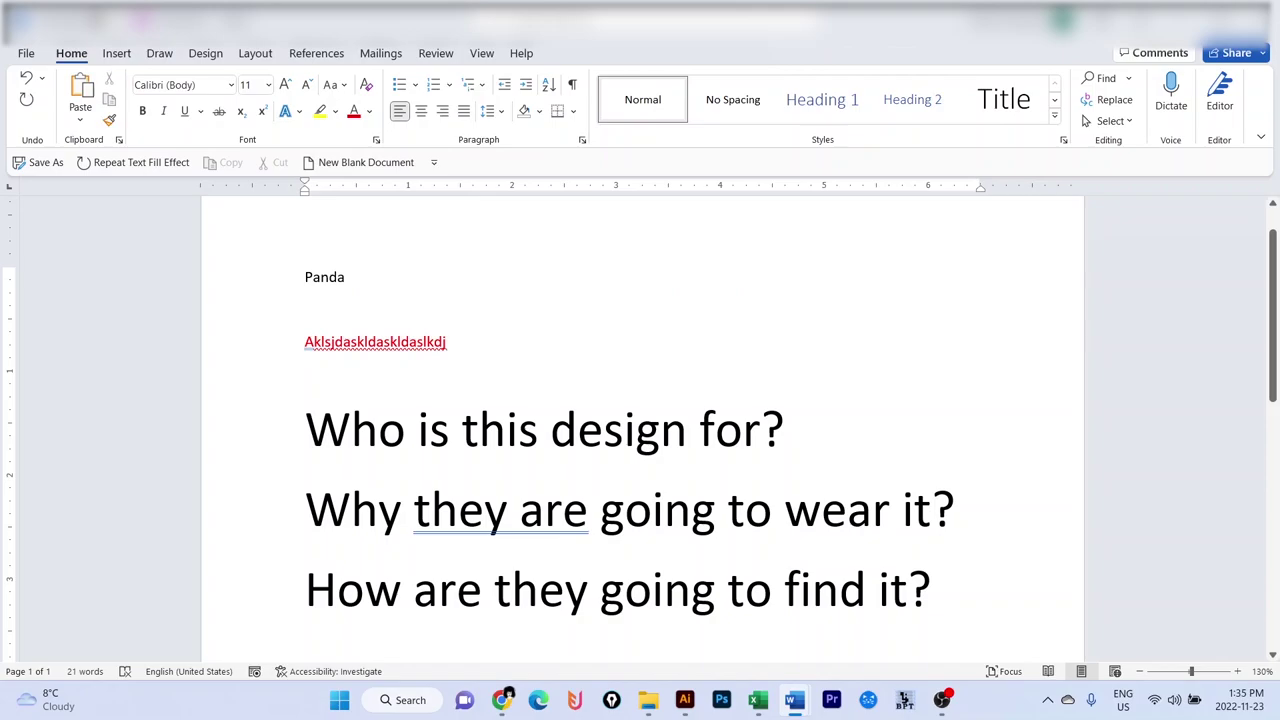
pyautogui.moveTo(447, 342); pyautogui.dragTo(417, 342)
pyautogui.click(469, 350)
# Step: Add ' Lovers,' after Panda so the line reads 'Panda Lovers,', then highlight the why-they-wear-it question
pyautogui.write('Lovers')
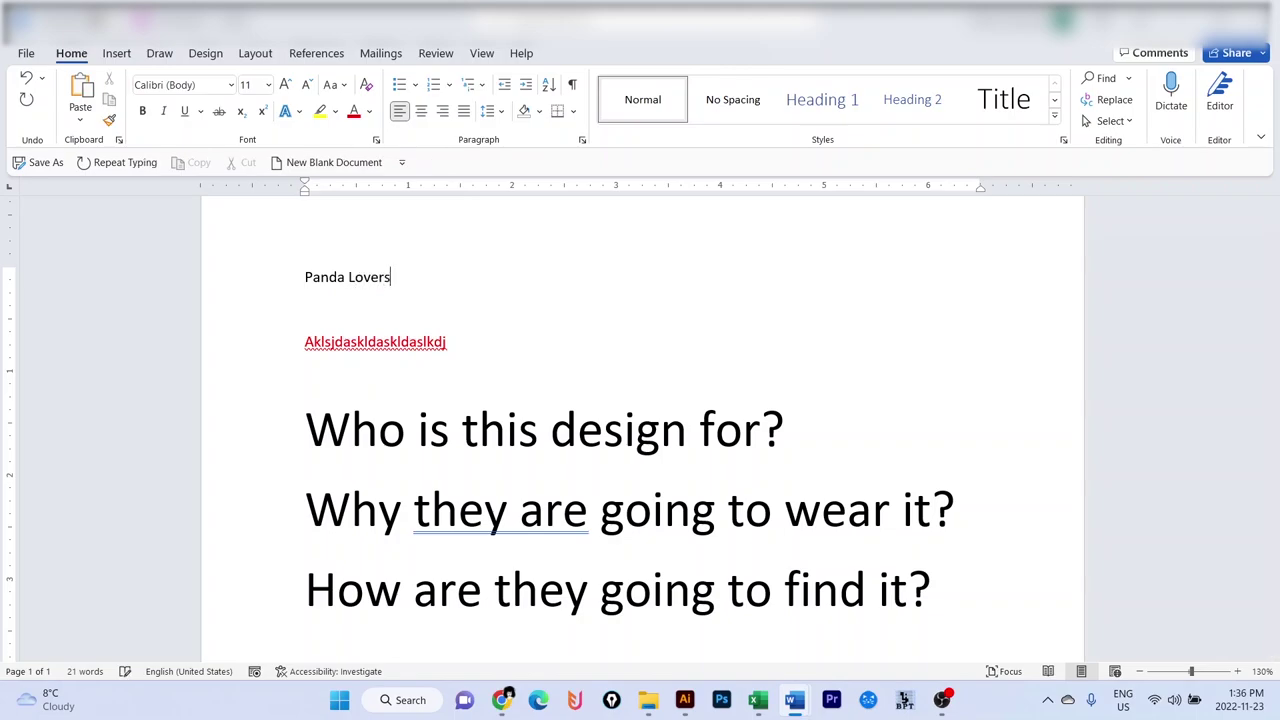
pyautogui.write(',')
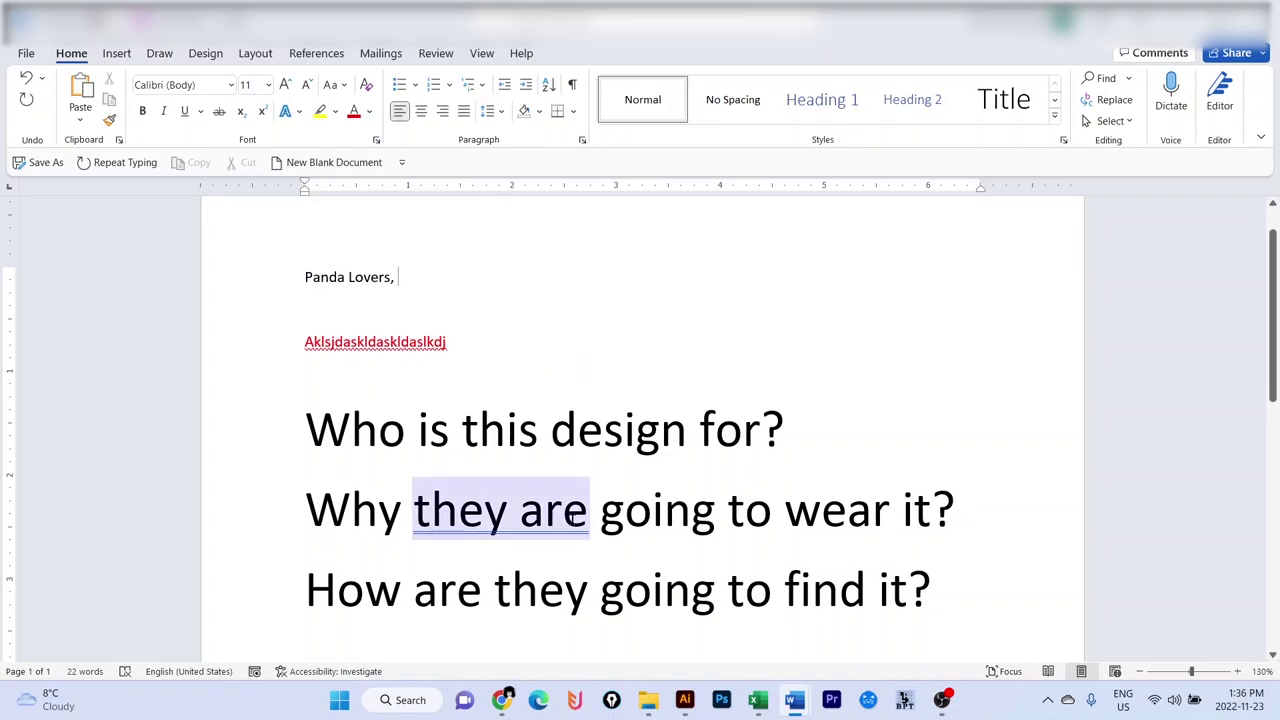
pyautogui.scroll(-1, 249, 498)
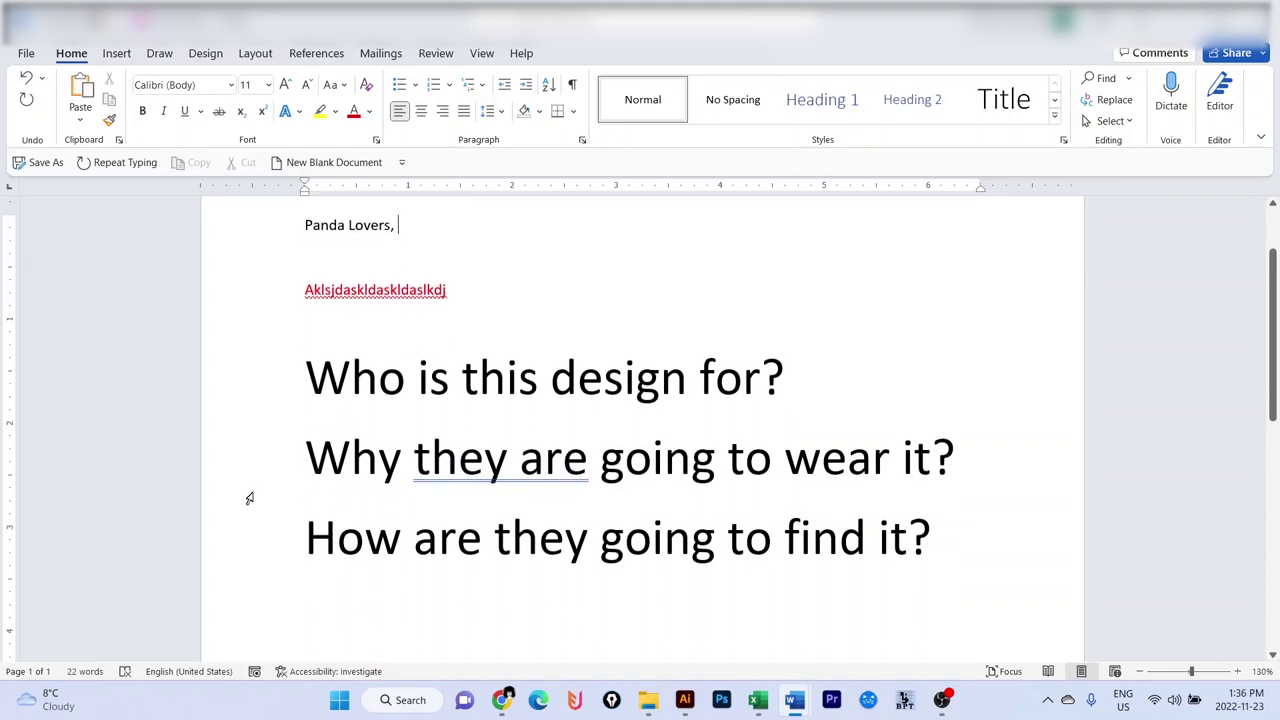
pyautogui.scroll(1, 249, 498)
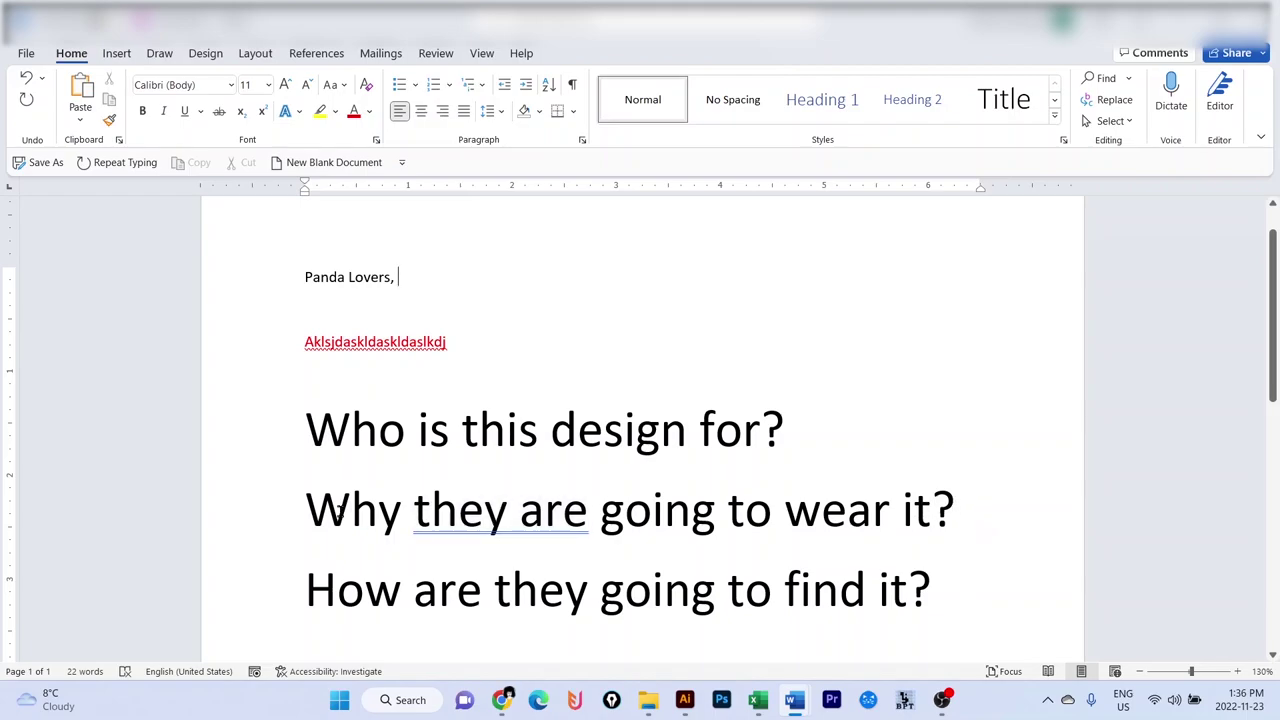
pyautogui.moveTo(310, 515); pyautogui.dragTo(965, 513)
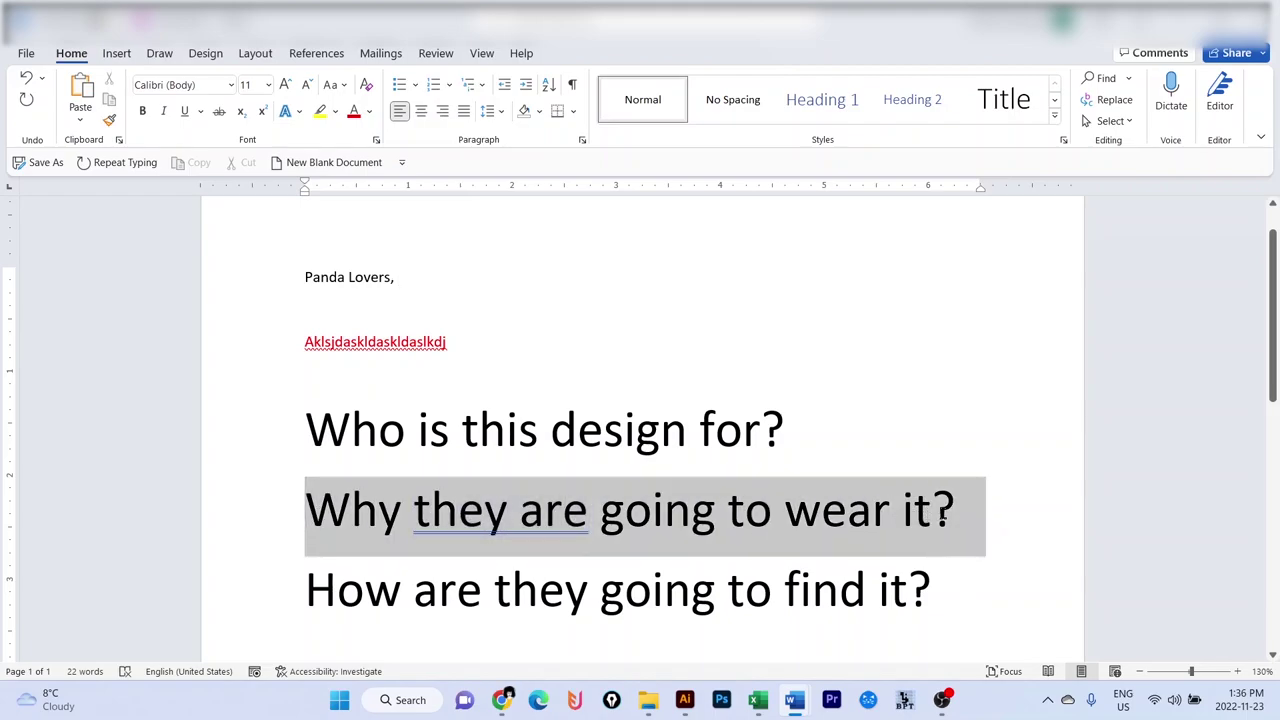
pyautogui.scroll(-1, 289, 548)
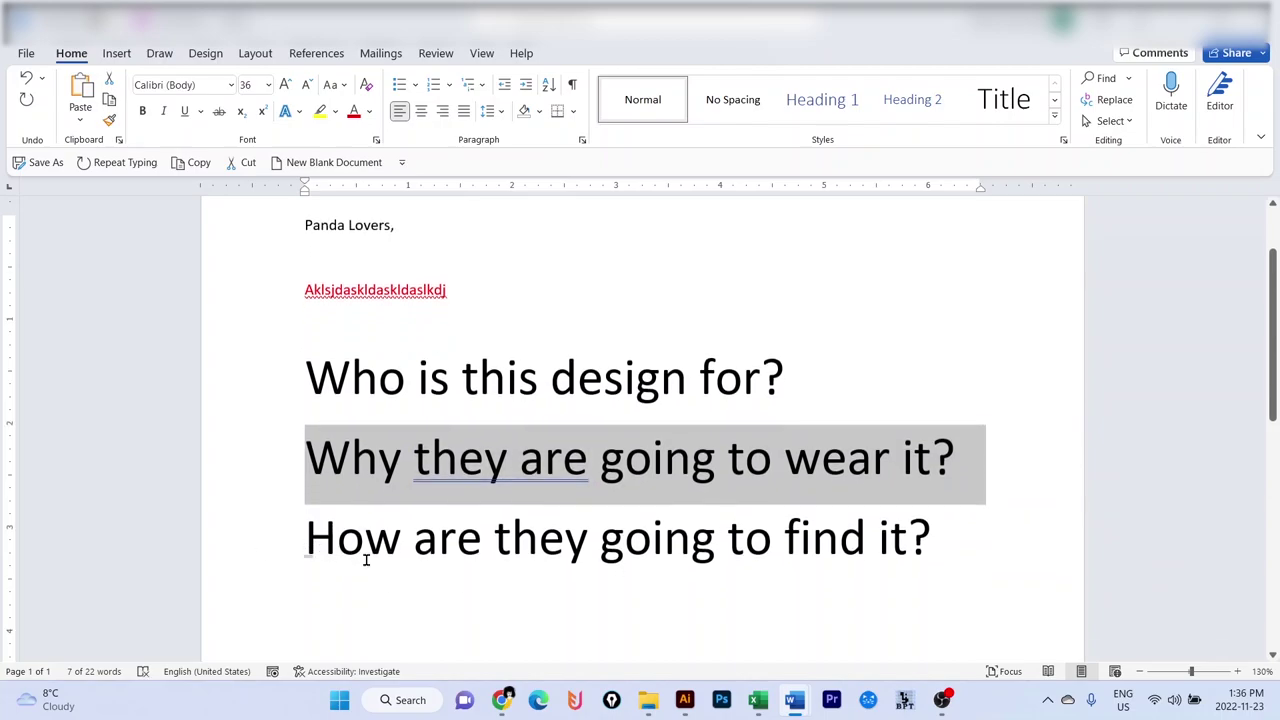
pyautogui.click(585, 564)
pyautogui.scroll(1, 432, 567)
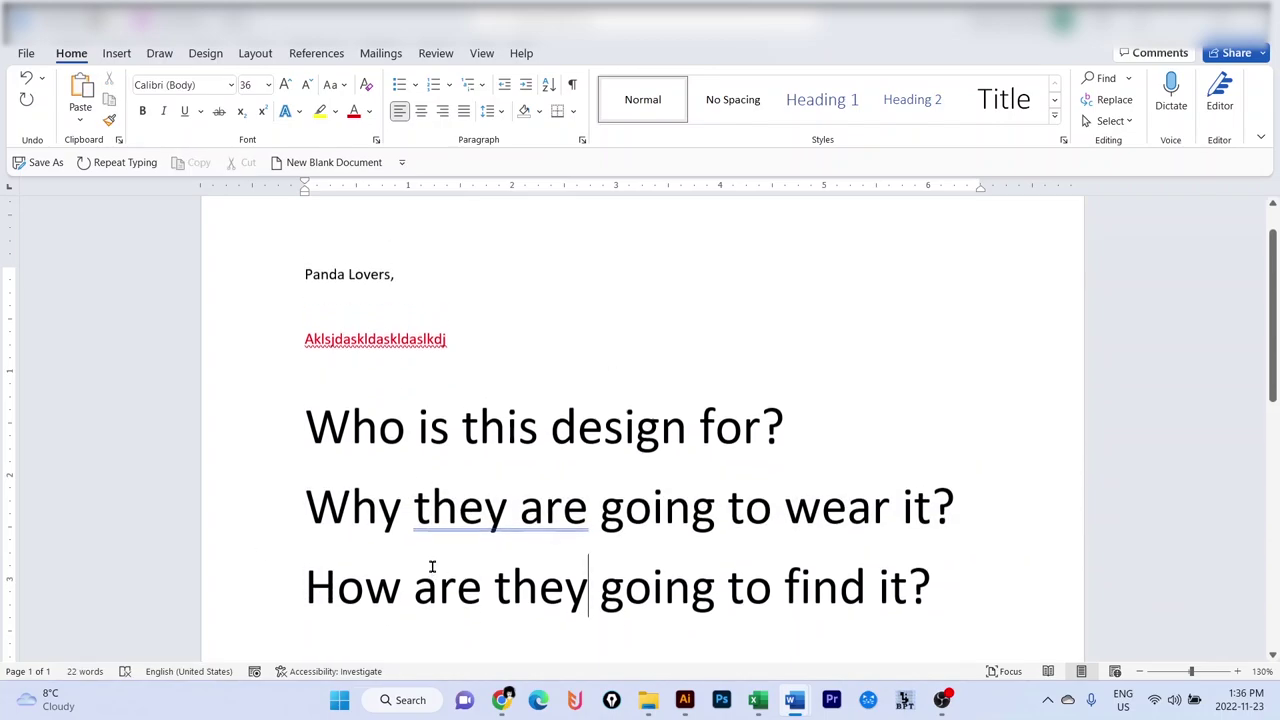
pyautogui.scroll(-1, 368, 599)
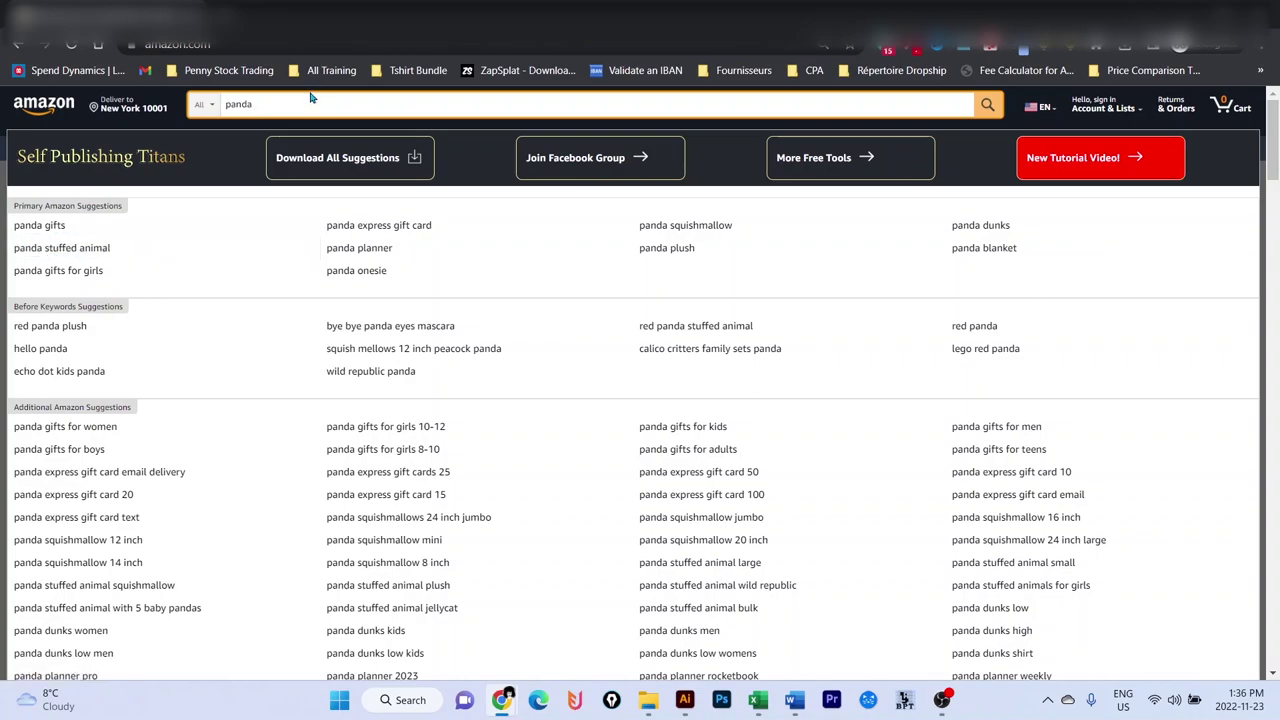
# Step: Add 't' to the Amazon search so it reads 'panda shirt' and view its suggestions
pyautogui.write('t')
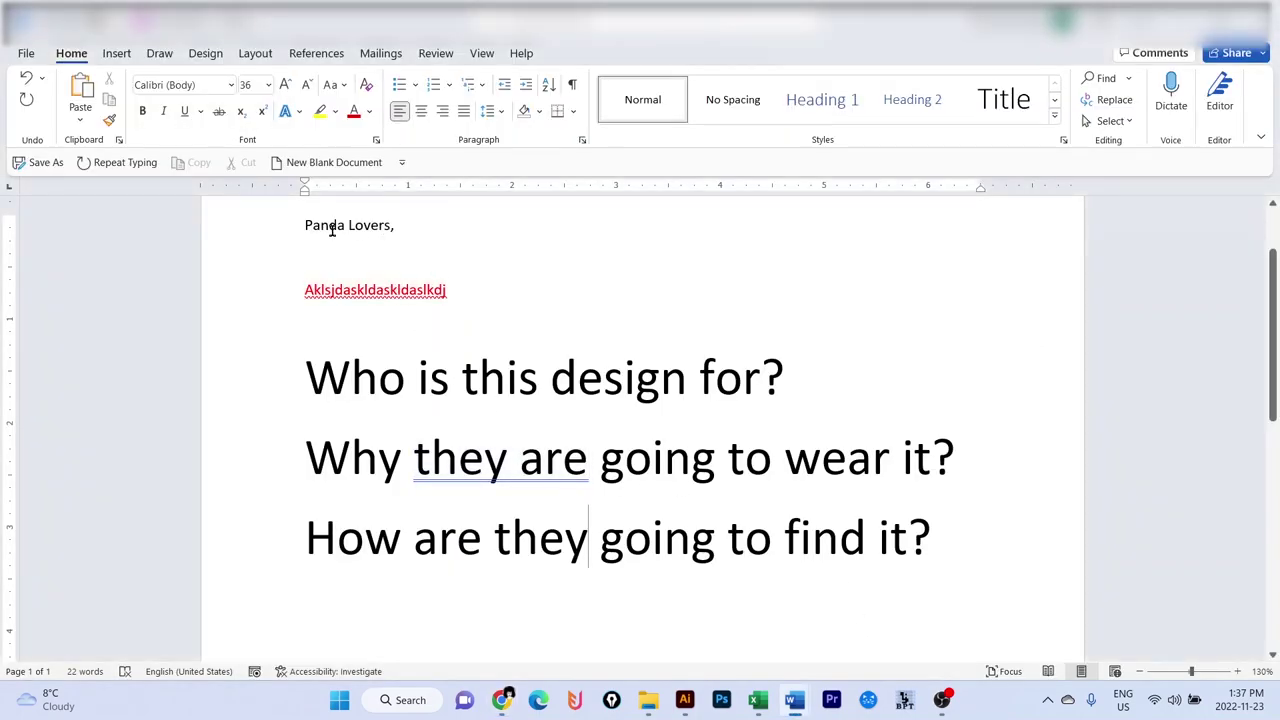
# Step: Switch from Word to the Amazon.com window in Chrome showing the panda shirt suggestions
pyautogui.click(331, 227)
pyautogui.moveTo(505, 698)
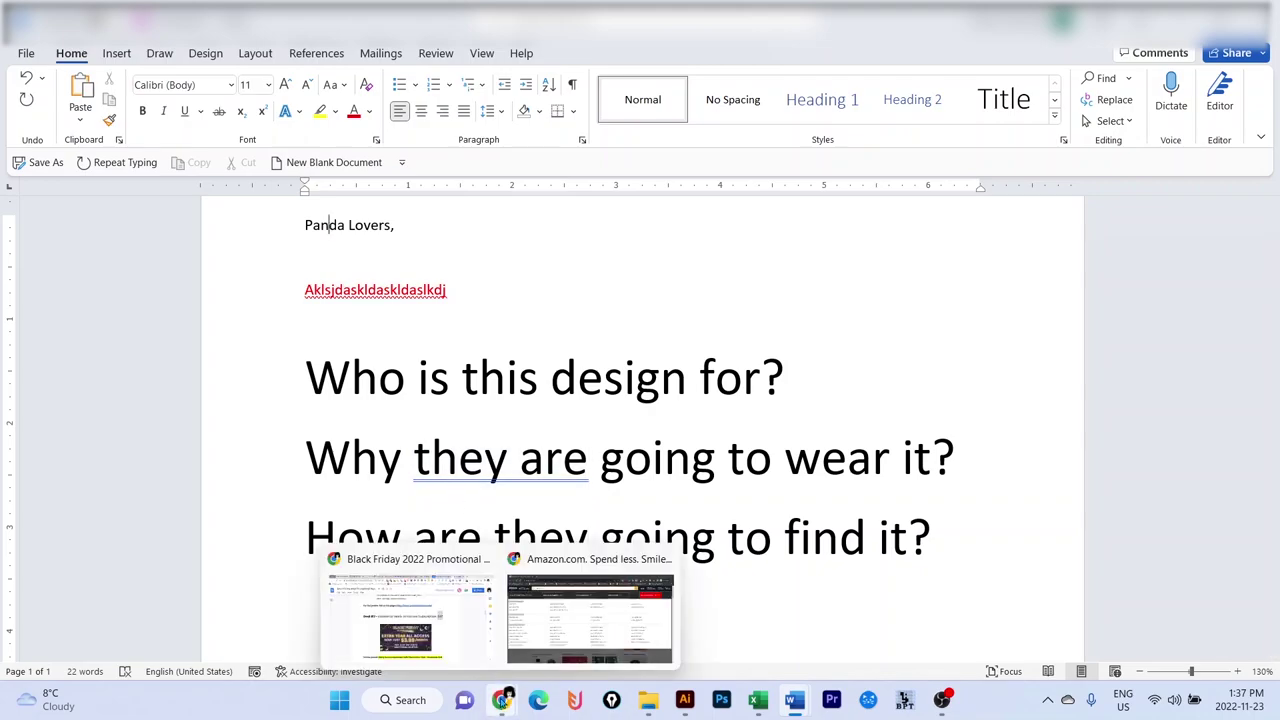
pyautogui.click(563, 617)
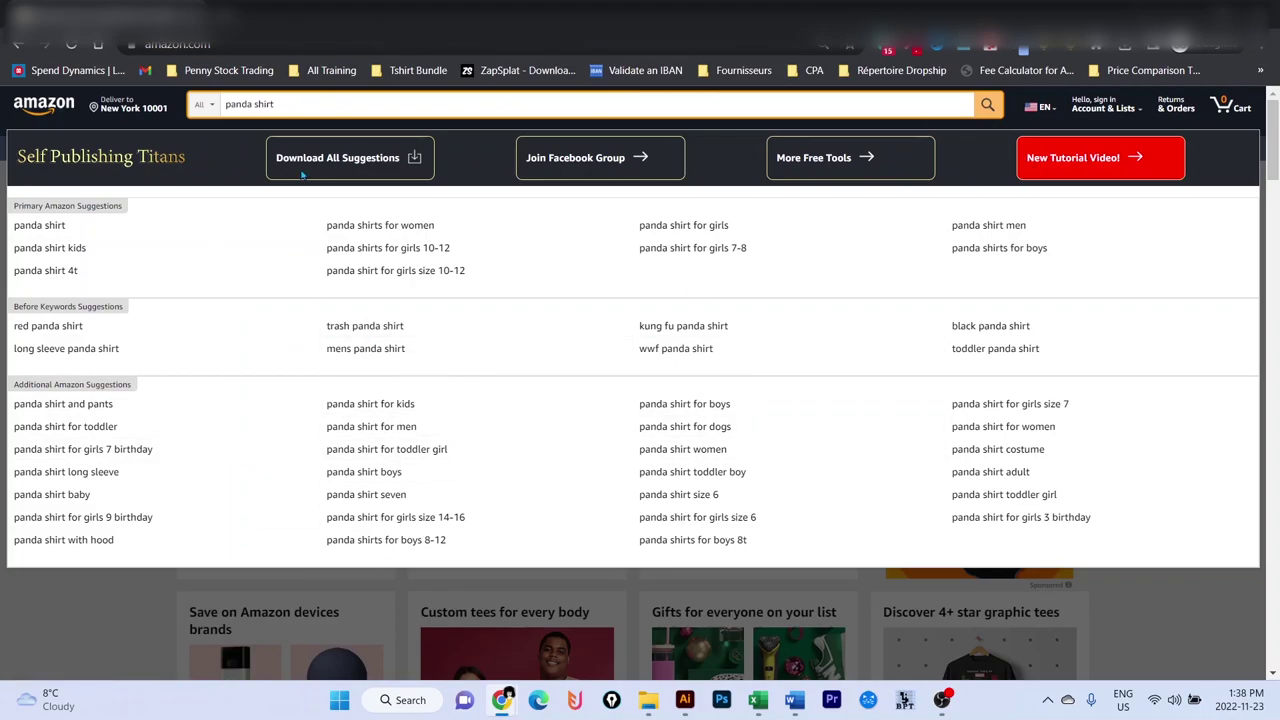
# Step: Trim the Amazon search back to 'panda' and 'panda c', review suggestions, then go to Keyword Tool Dominator
pyautogui.press('BackSpace')
pyautogui.press('BackSpace')
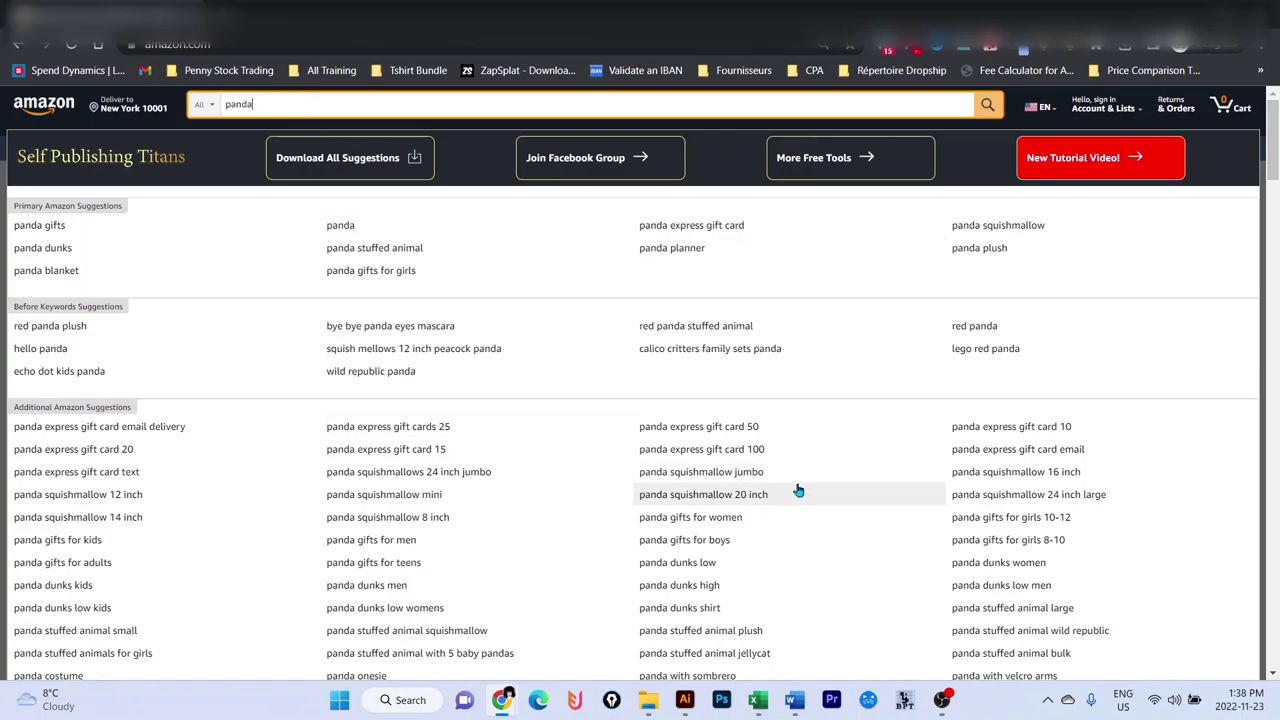
pyautogui.scroll(-3, 758, 471)
pyautogui.scroll(-6, 758, 471)
pyautogui.scroll(9, 740, 460)
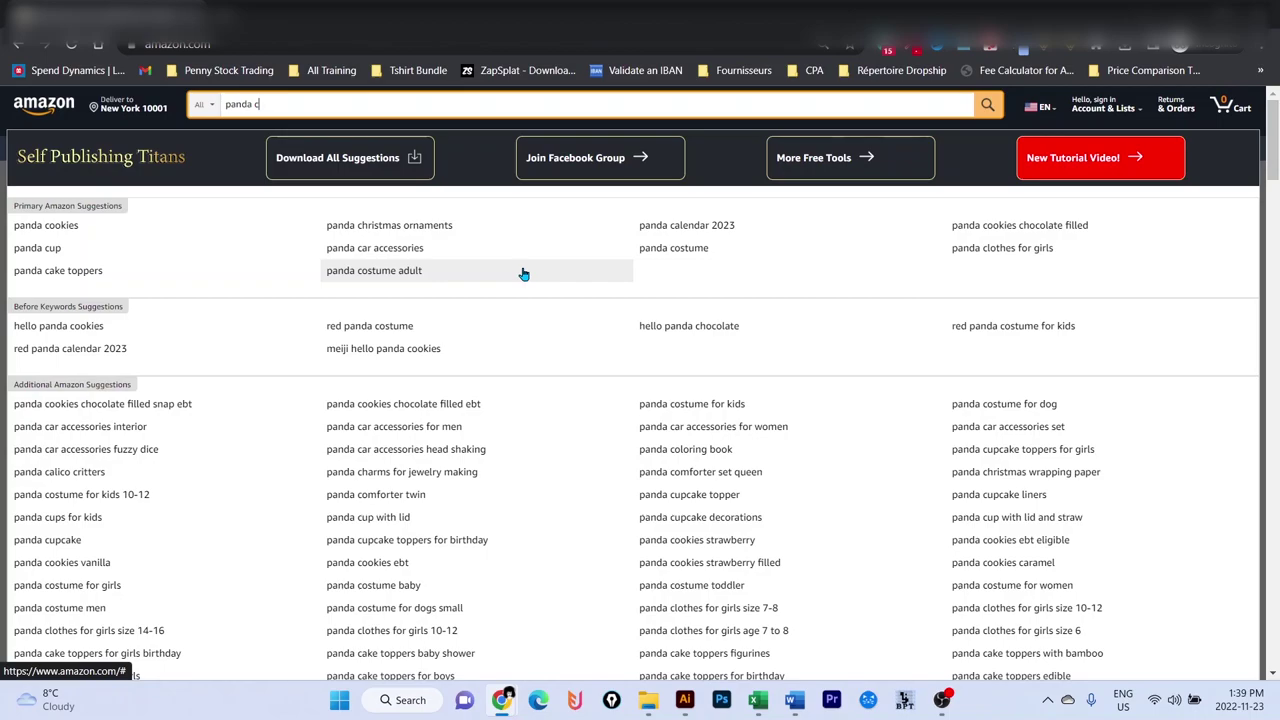
pyautogui.hotkey('ctrl', 'Tab')
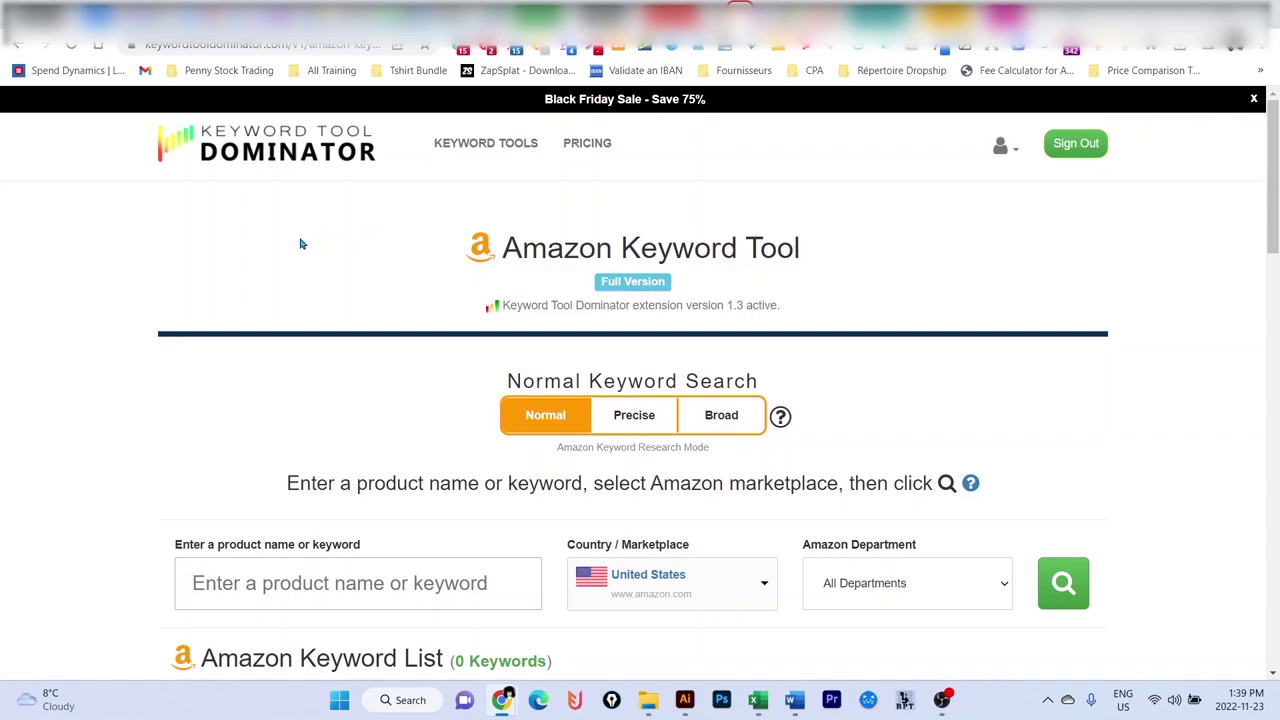
pyautogui.scroll(-1, 354, 240)
pyautogui.scroll(1, 354, 240)
pyautogui.scroll(-1, 330, 292)
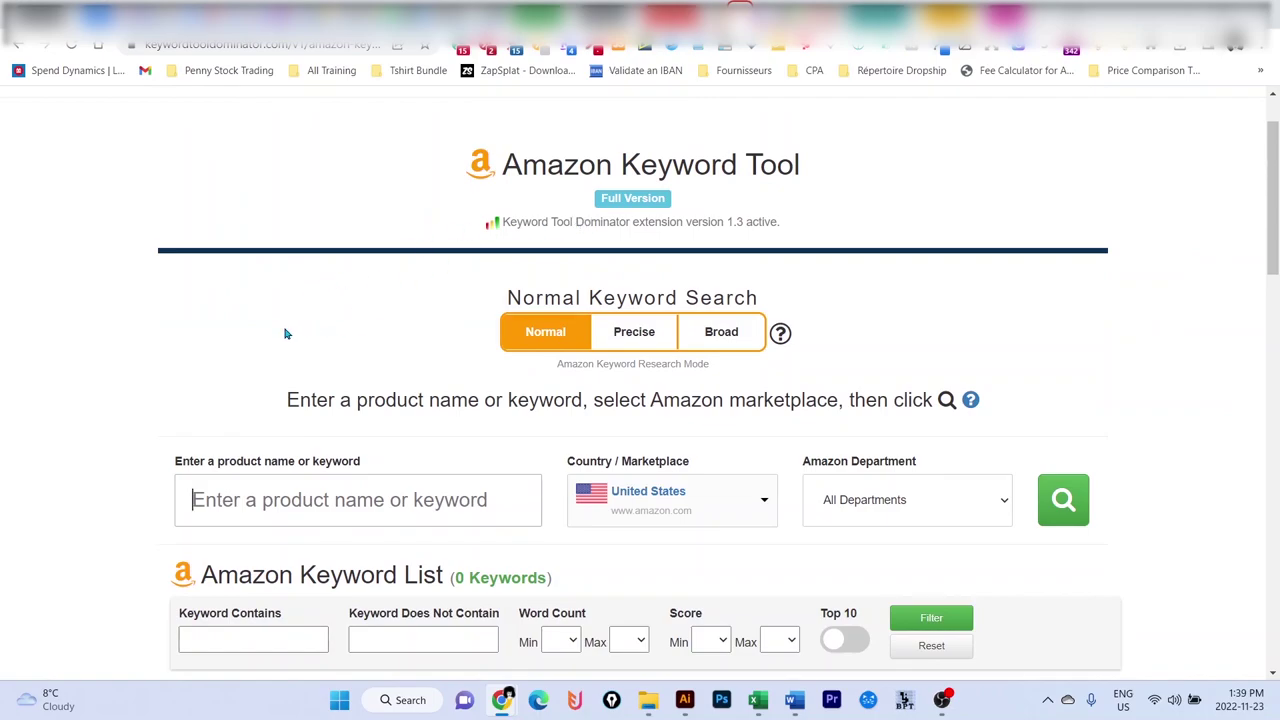
pyautogui.scroll(-1, 268, 325)
pyautogui.scroll(2, 740, 300)
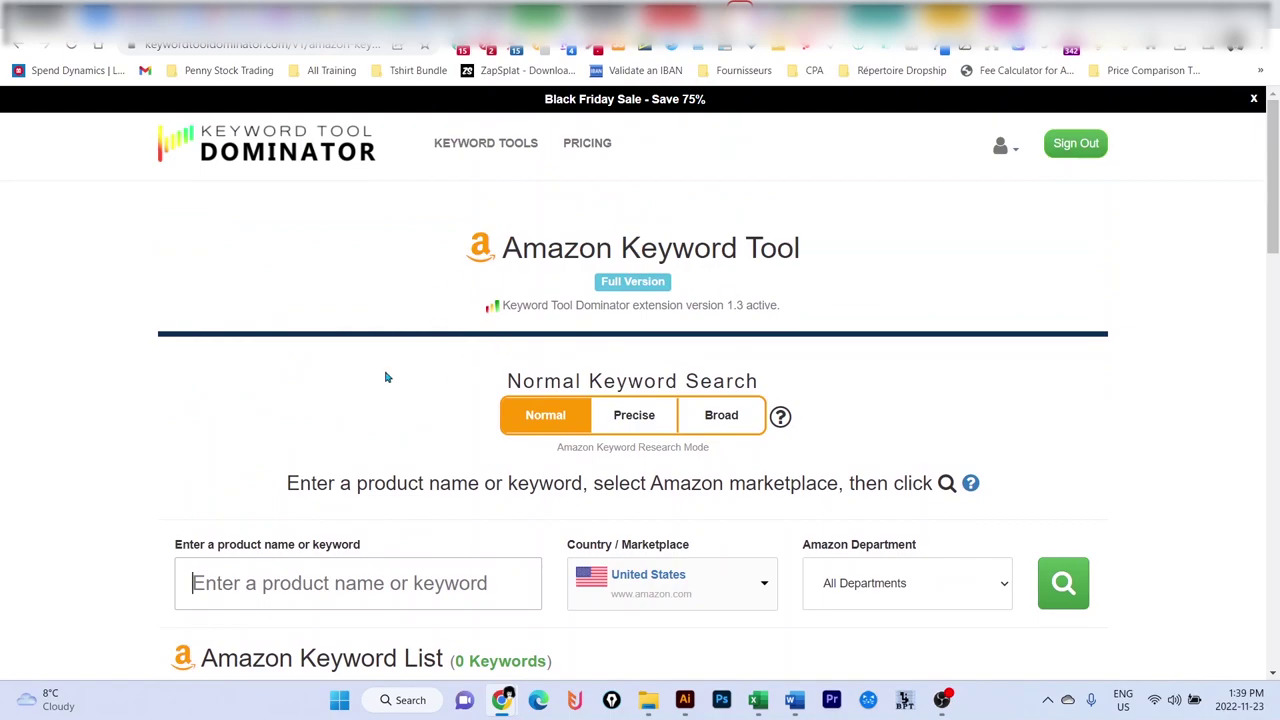
pyautogui.scroll(-1, 296, 390)
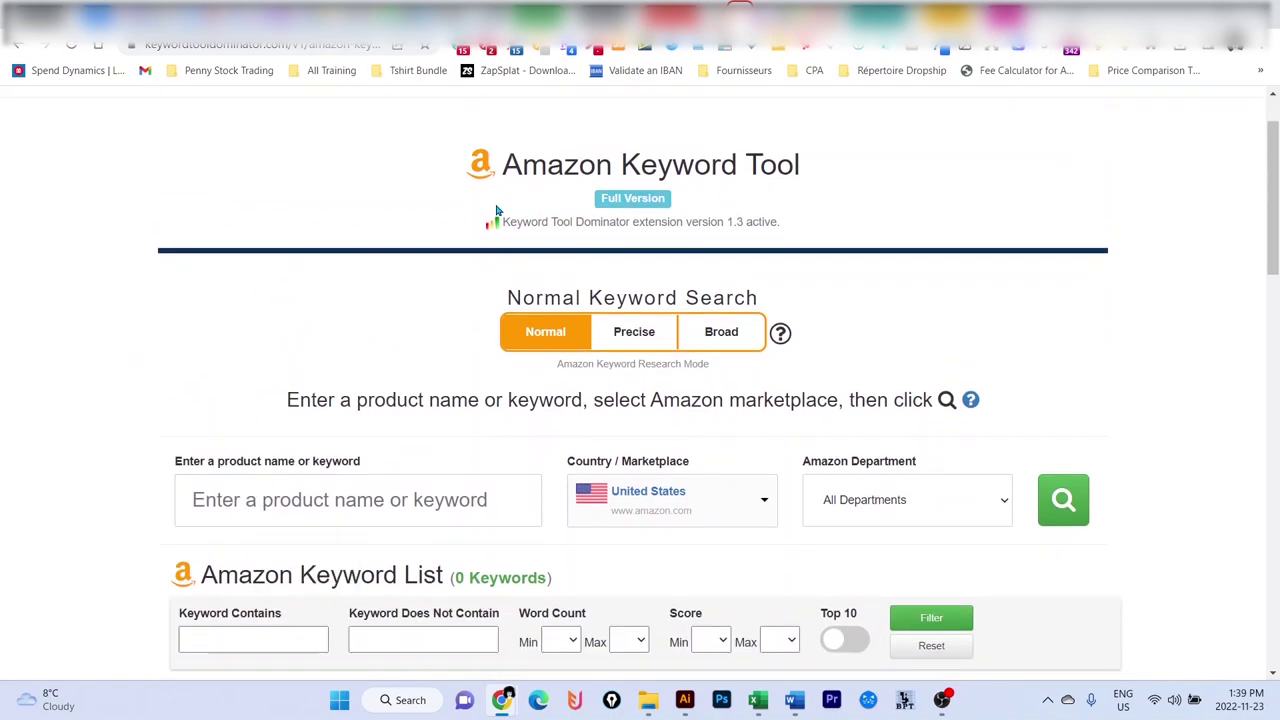
# Step: Search Keyword Tool Dominator for 'panda *', which returns 355 keywords
pyautogui.click(199, 492)
pyautogui.write('panda ')
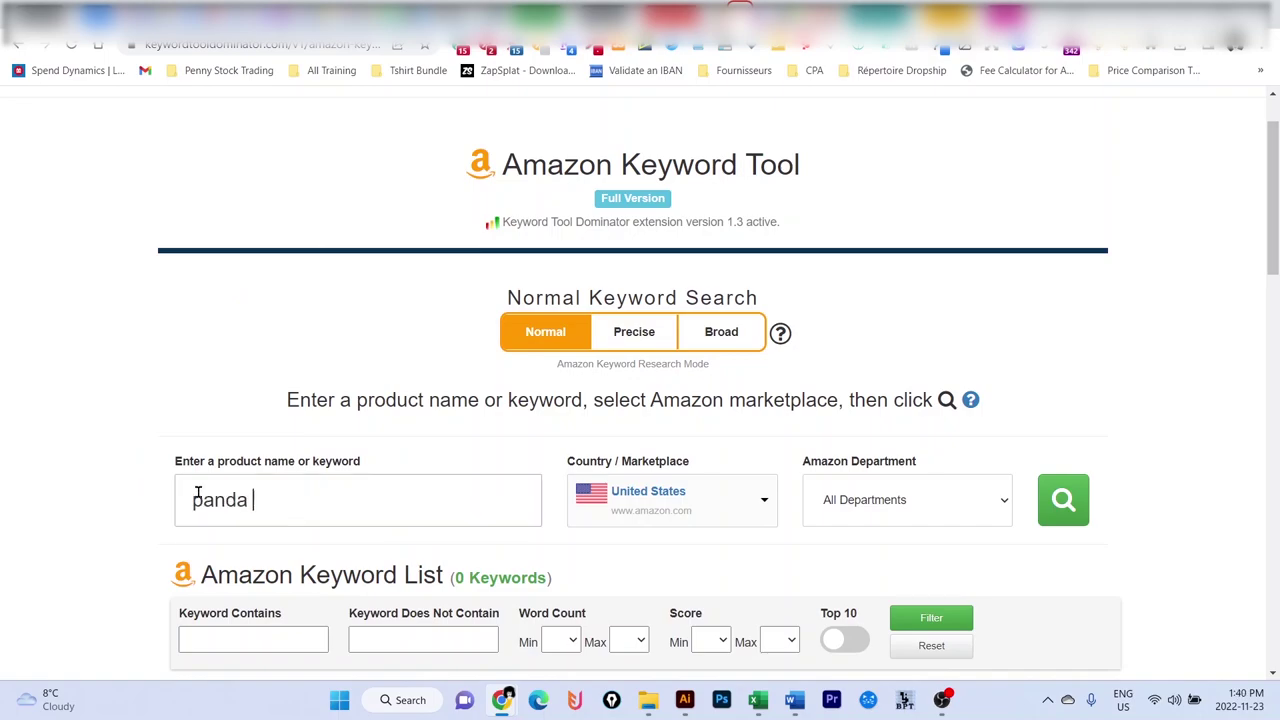
pyautogui.write('*')
pyautogui.click(1062, 508)
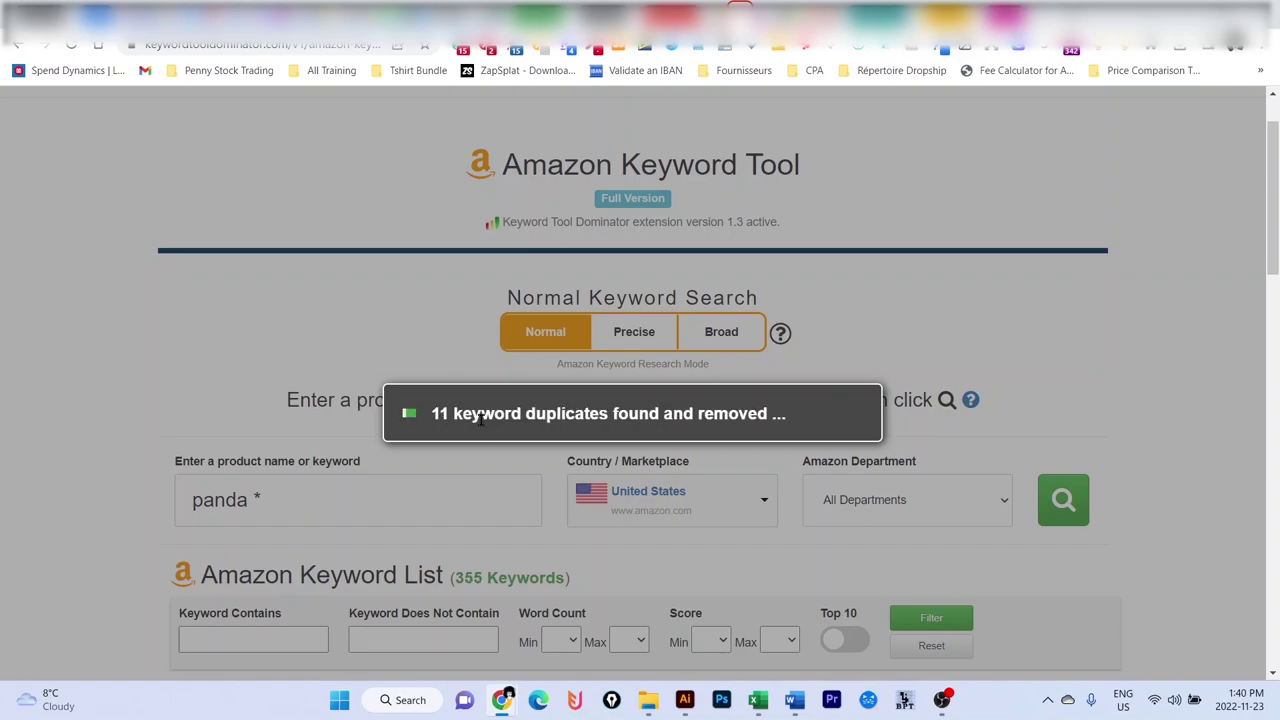
pyautogui.scroll(-1, 443, 505)
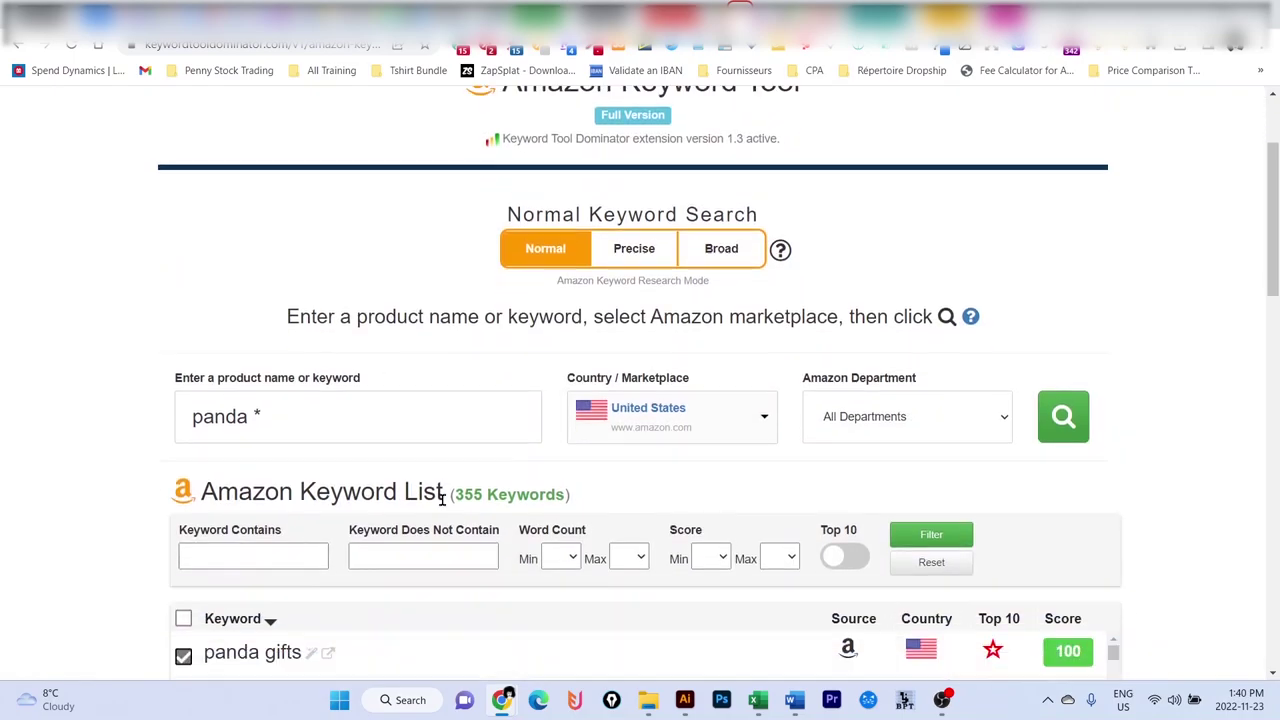
pyautogui.moveTo(455, 496); pyautogui.dragTo(566, 494)
# Step: Change the search to '* panda' and run it again to get 622 keywords
pyautogui.click(288, 413)
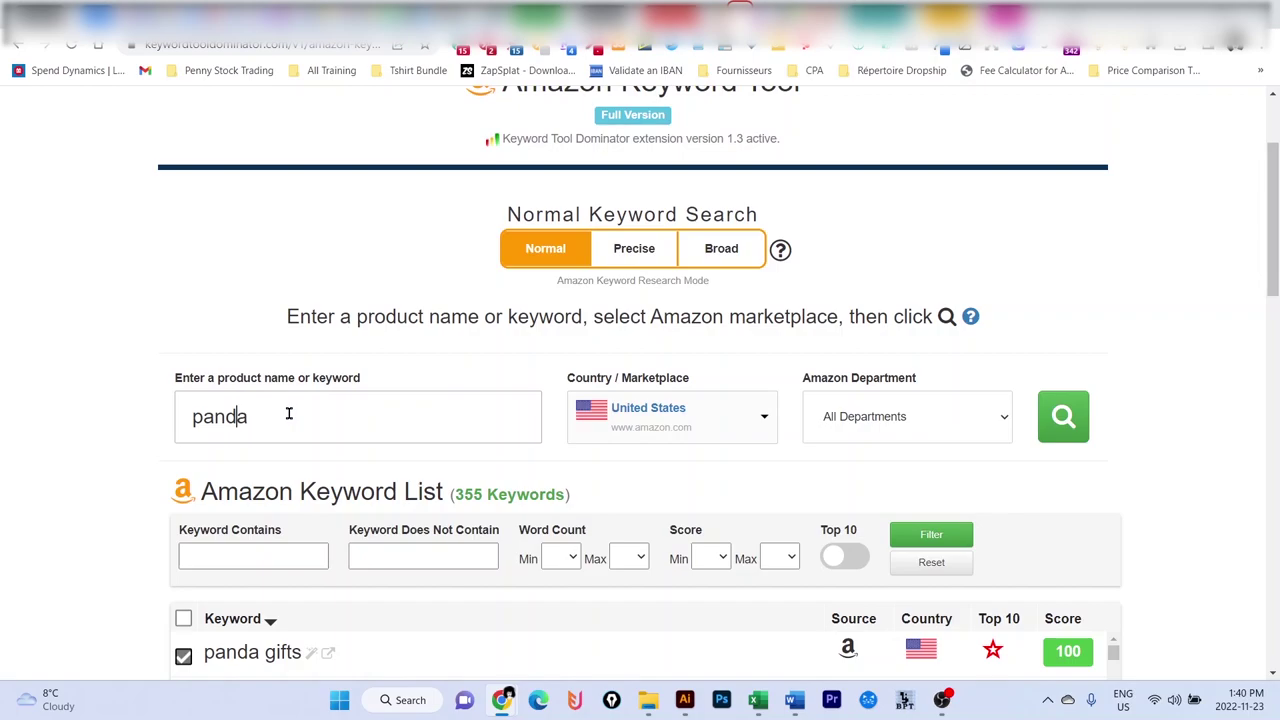
pyautogui.press('Home')
pyautogui.write('*')
pyautogui.click(1070, 425)
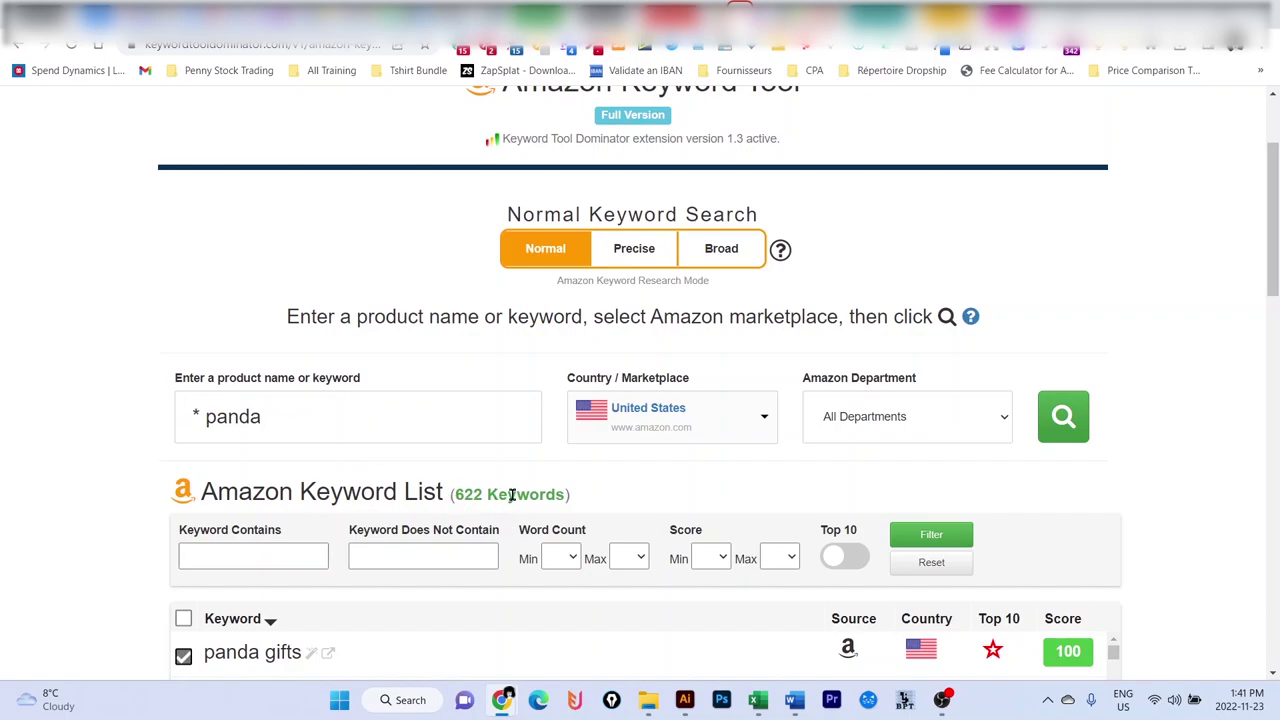
# Step: Export the selected '* panda' keywords in the CSV for Excel format
pyautogui.scroll(-2, 648, 500)
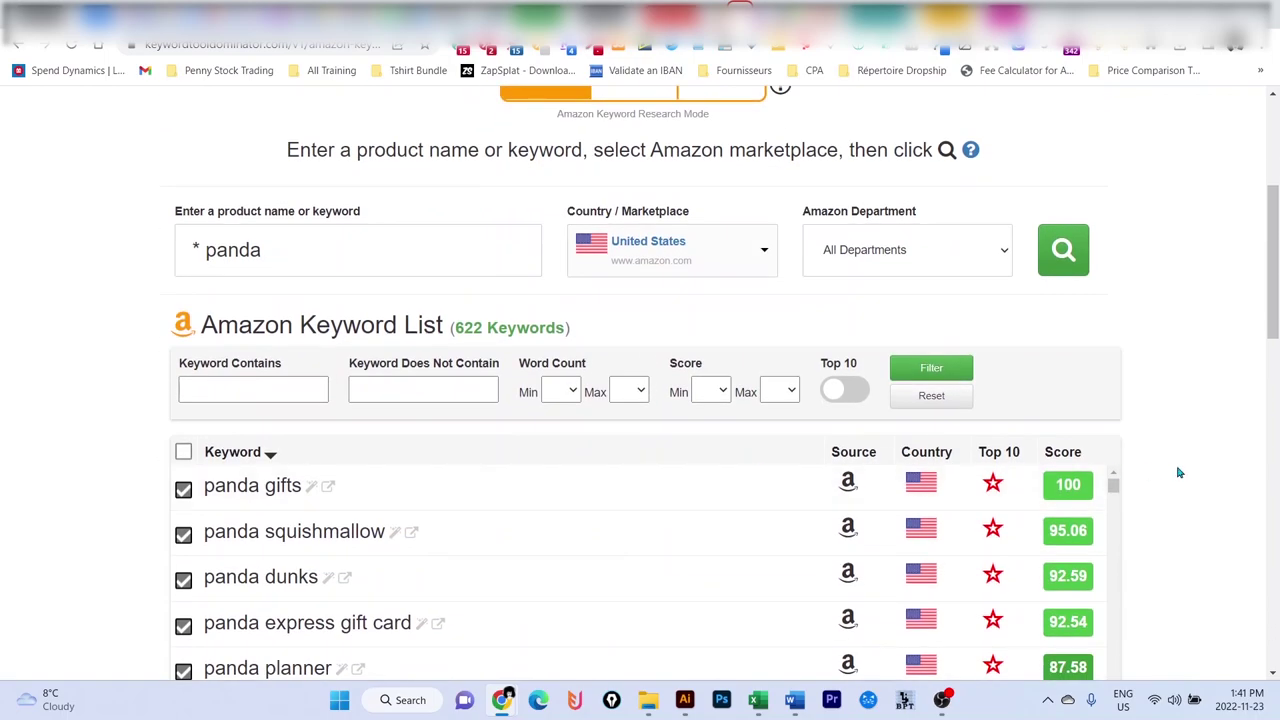
pyautogui.scroll(-1, 1217, 470)
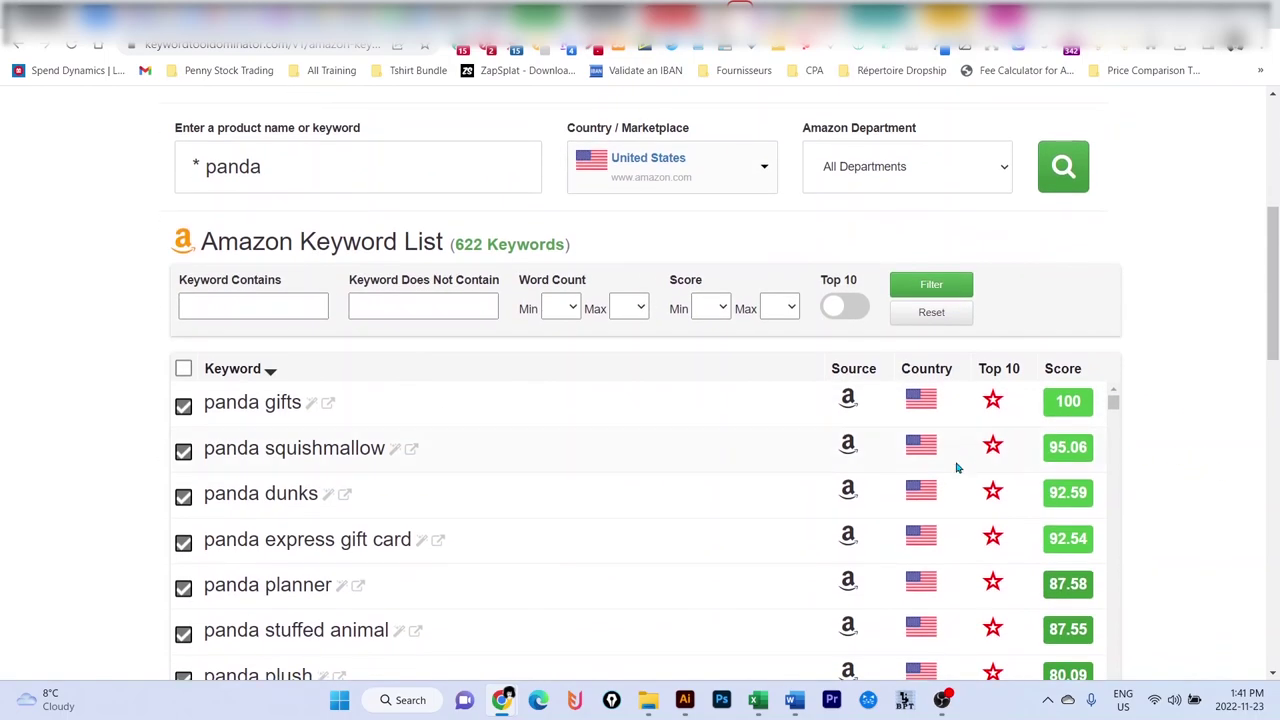
pyautogui.scroll(-2, 951, 469)
pyautogui.scroll(-4, 1257, 433)
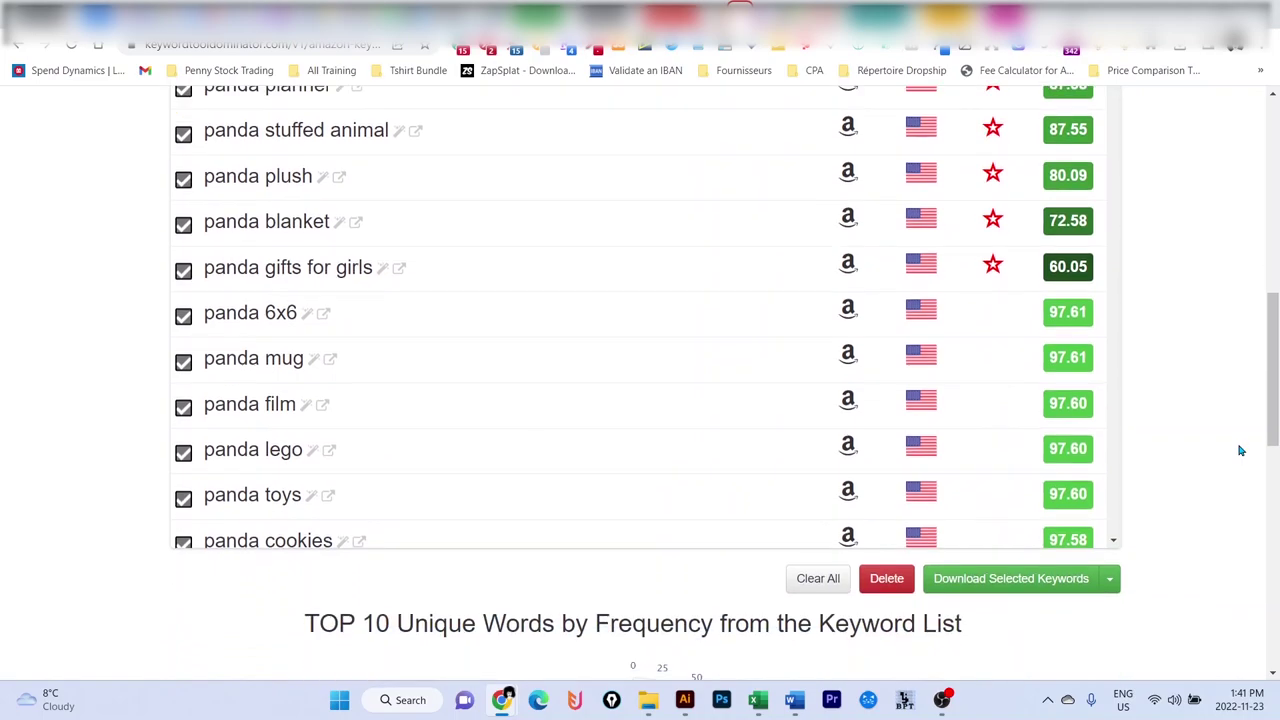
pyautogui.click(1112, 586)
pyautogui.click(975, 632)
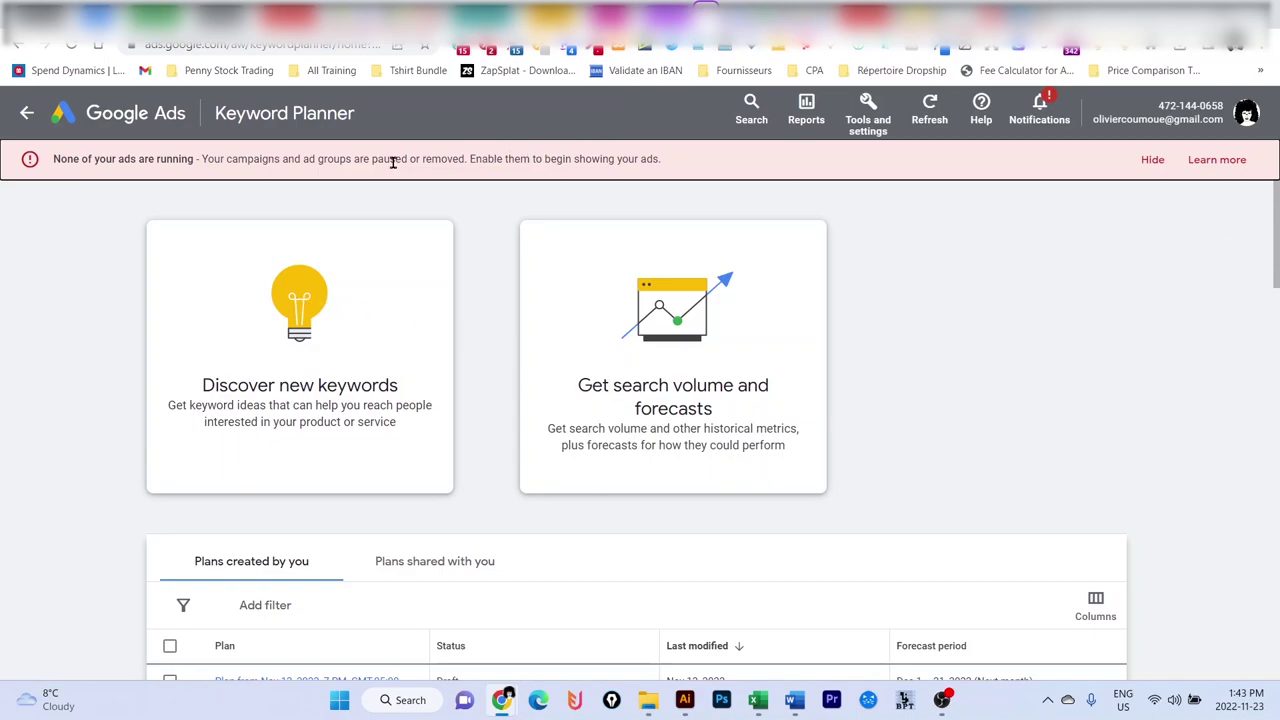
pyautogui.moveTo(306, 160); pyautogui.dragTo(712, 168)
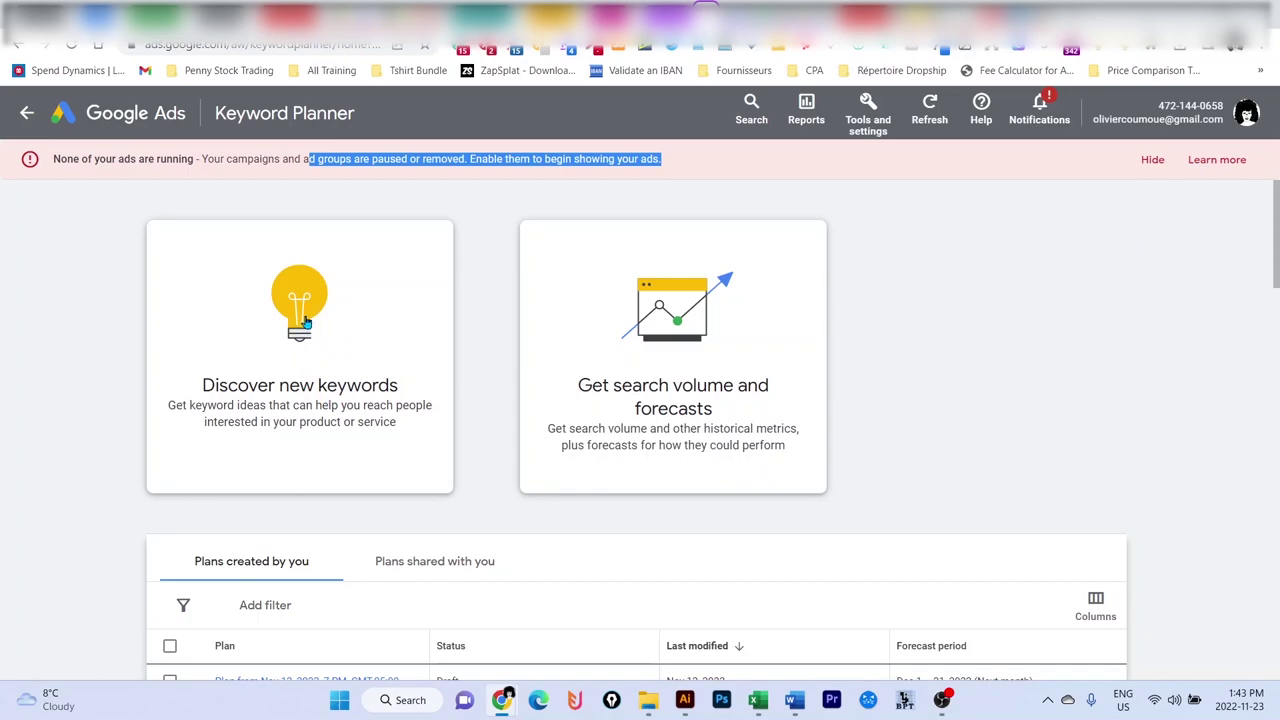
pyautogui.click(874, 133)
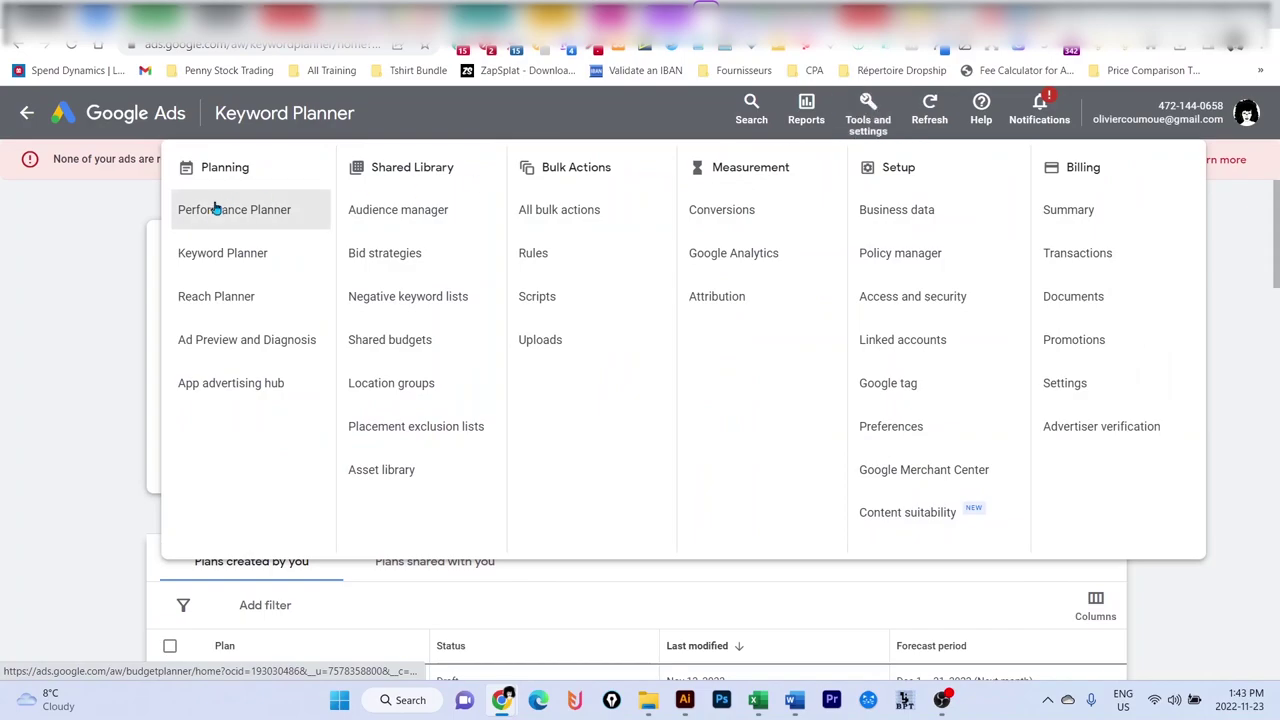
pyautogui.click(262, 256)
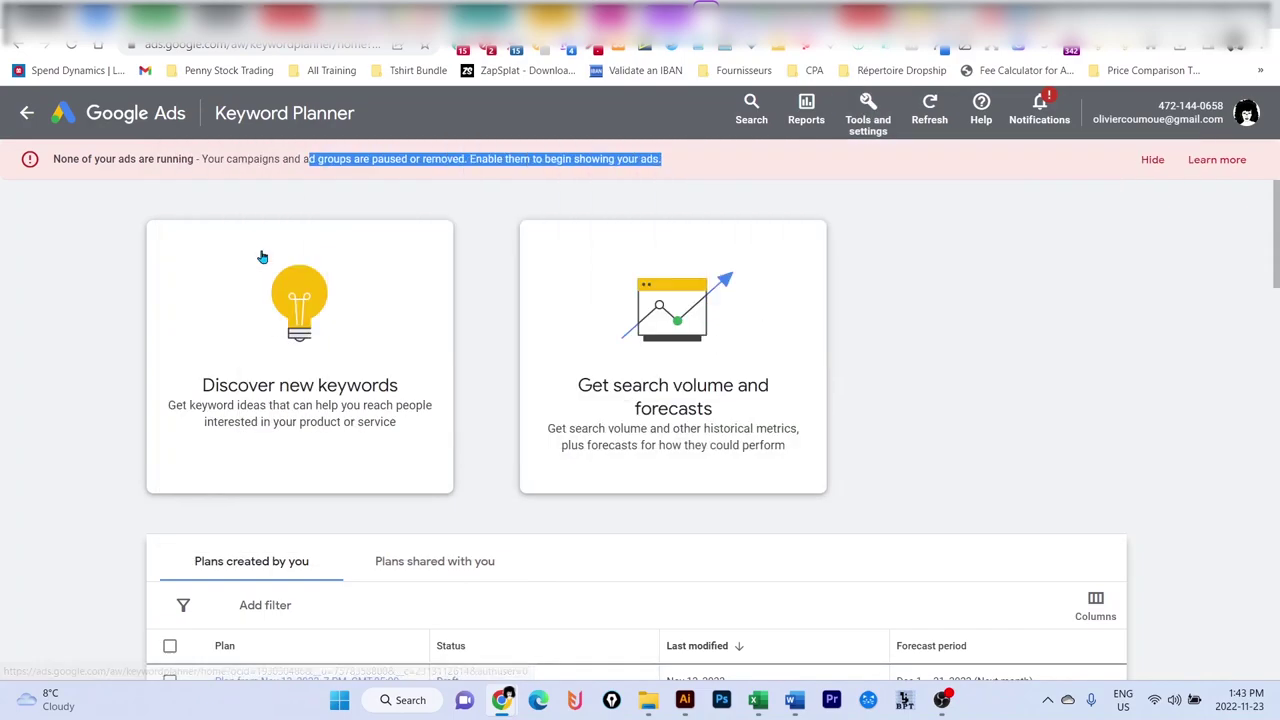
pyautogui.click(310, 314)
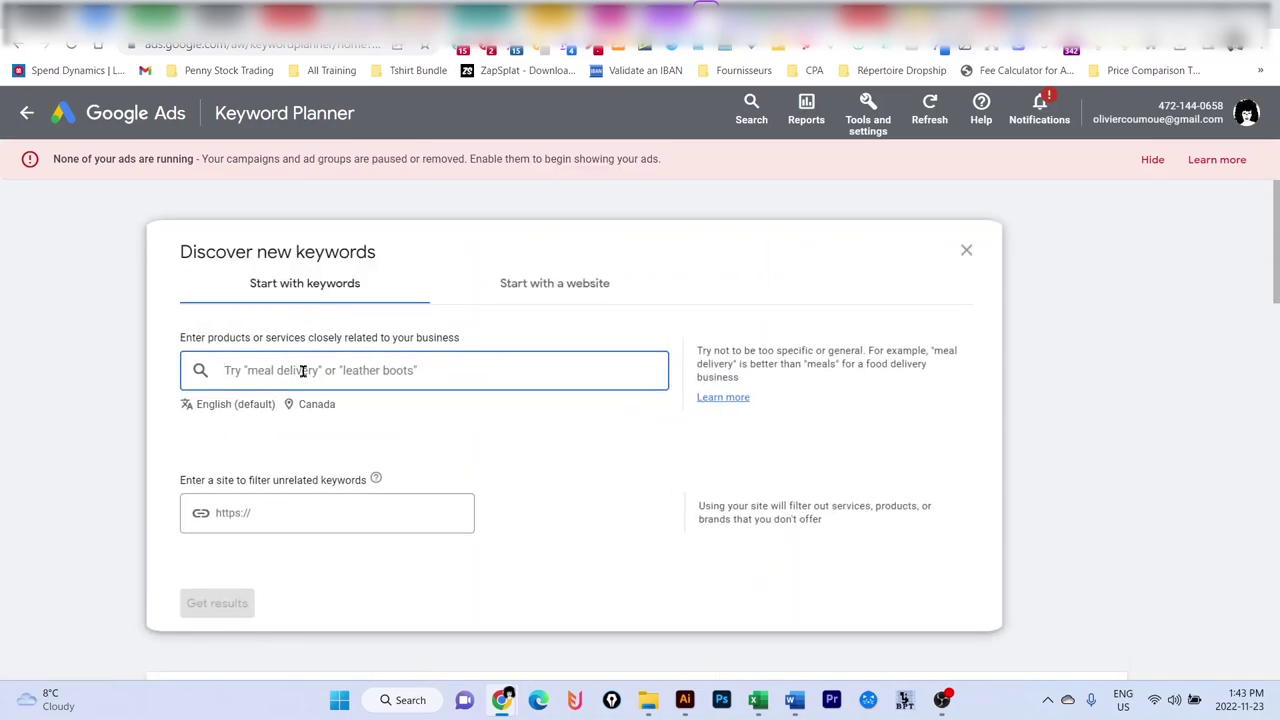
# Step: Enter 'panda shirt' as the seed keyword in the Discover new keywords form
pyautogui.write('panda shirt')
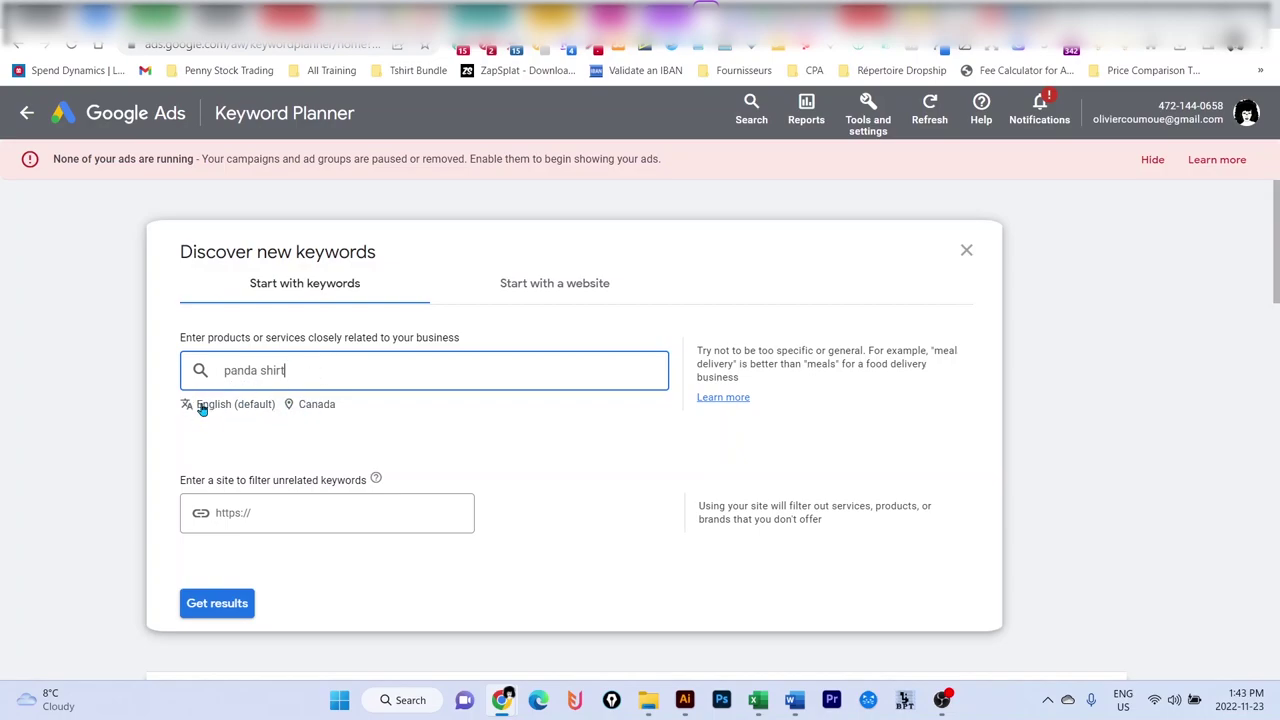
# Step: Replace Canada with United States as the target location and save it
pyautogui.click(313, 406)
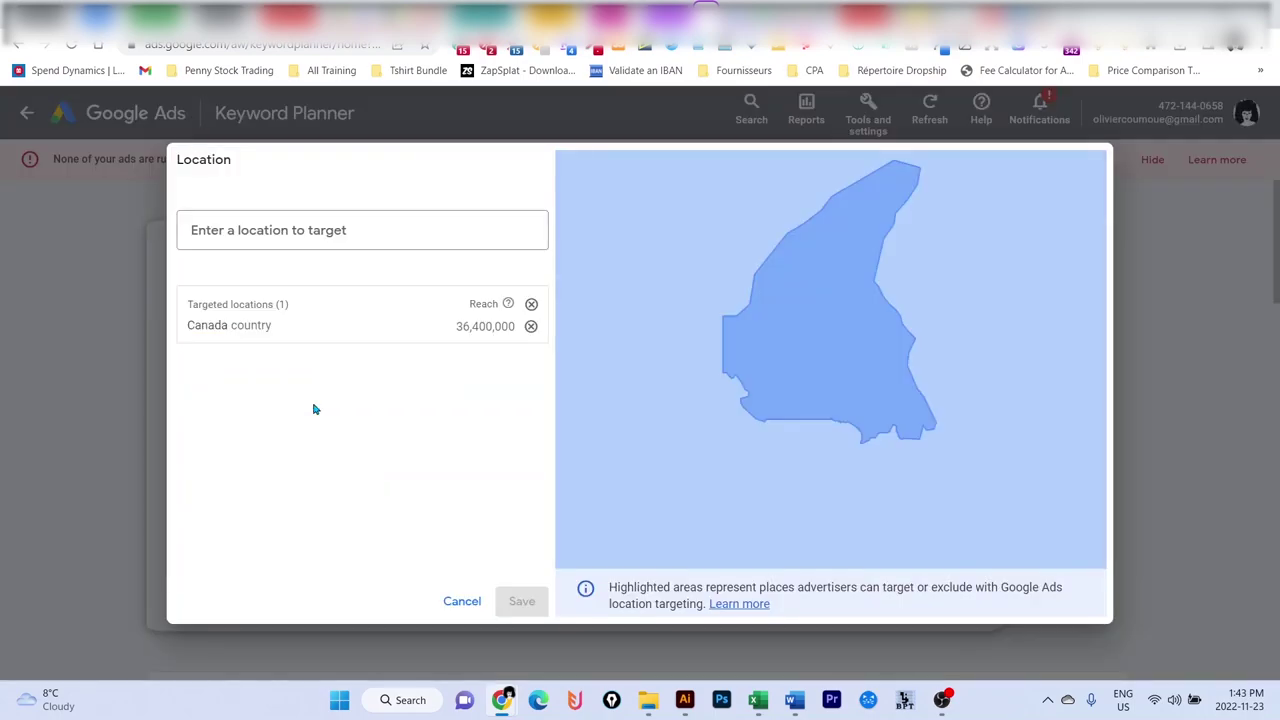
pyautogui.click(530, 327)
pyautogui.click(341, 229)
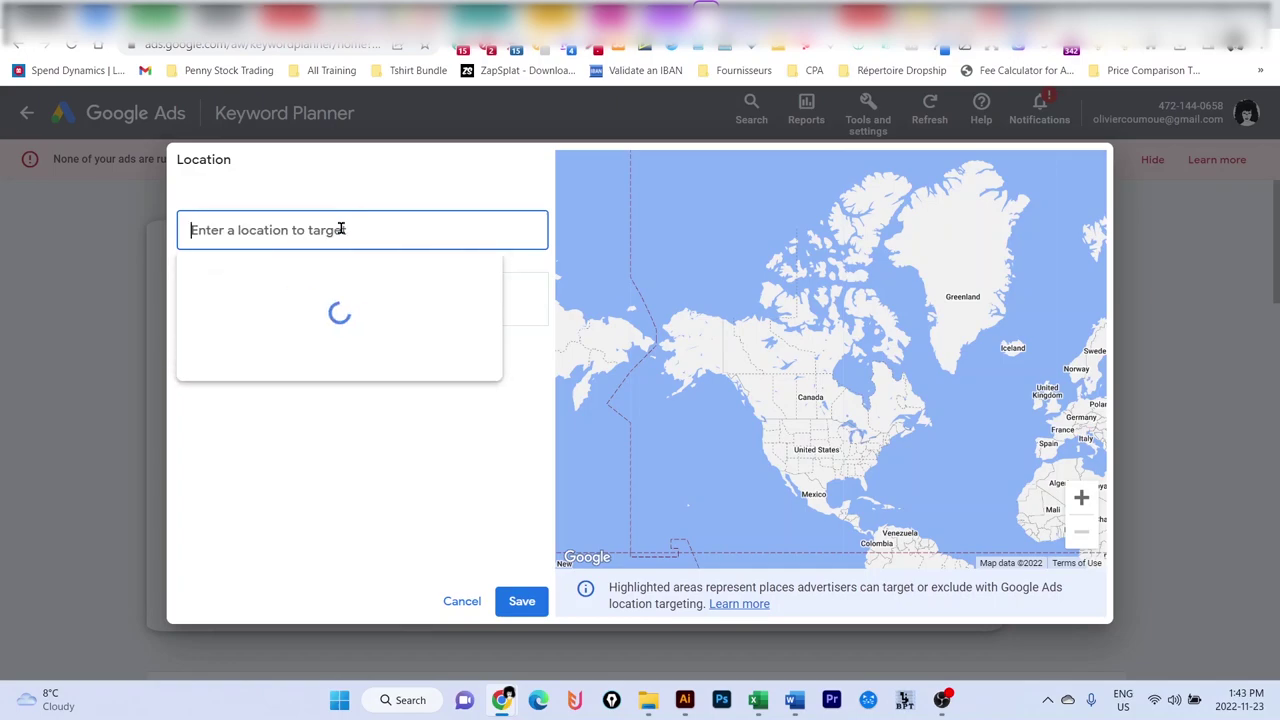
pyautogui.write('uni')
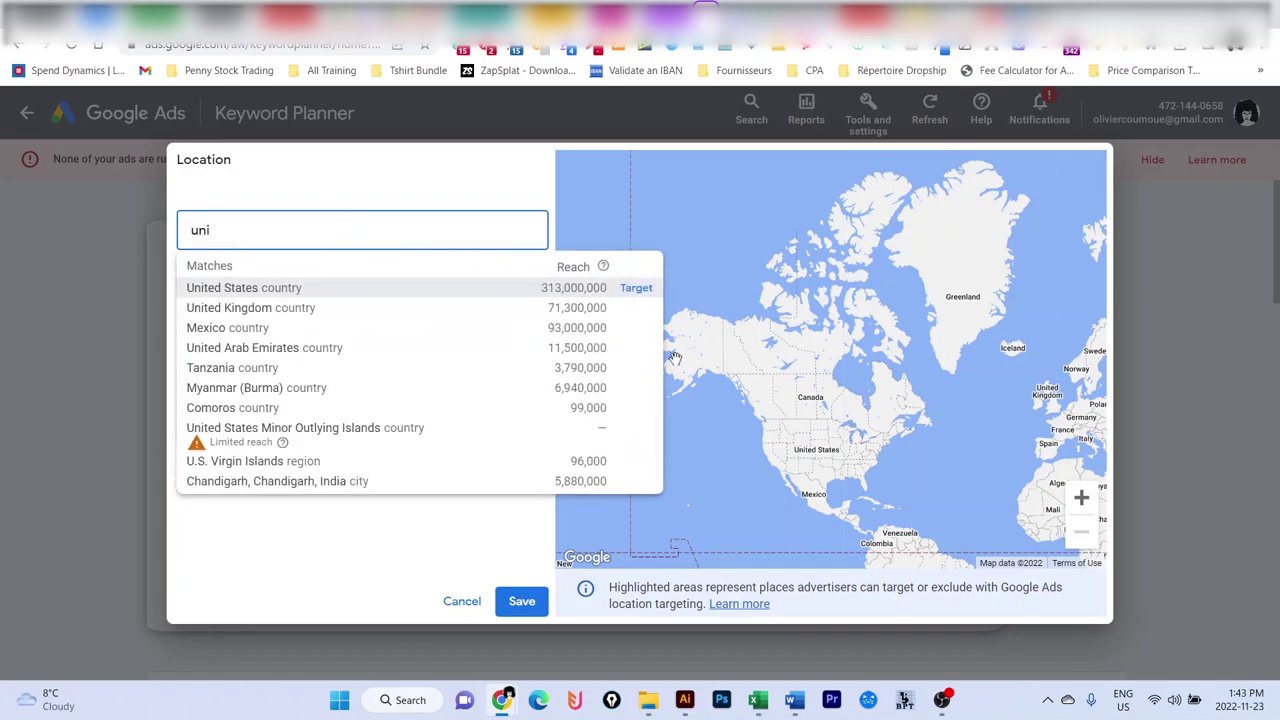
pyautogui.click(505, 603)
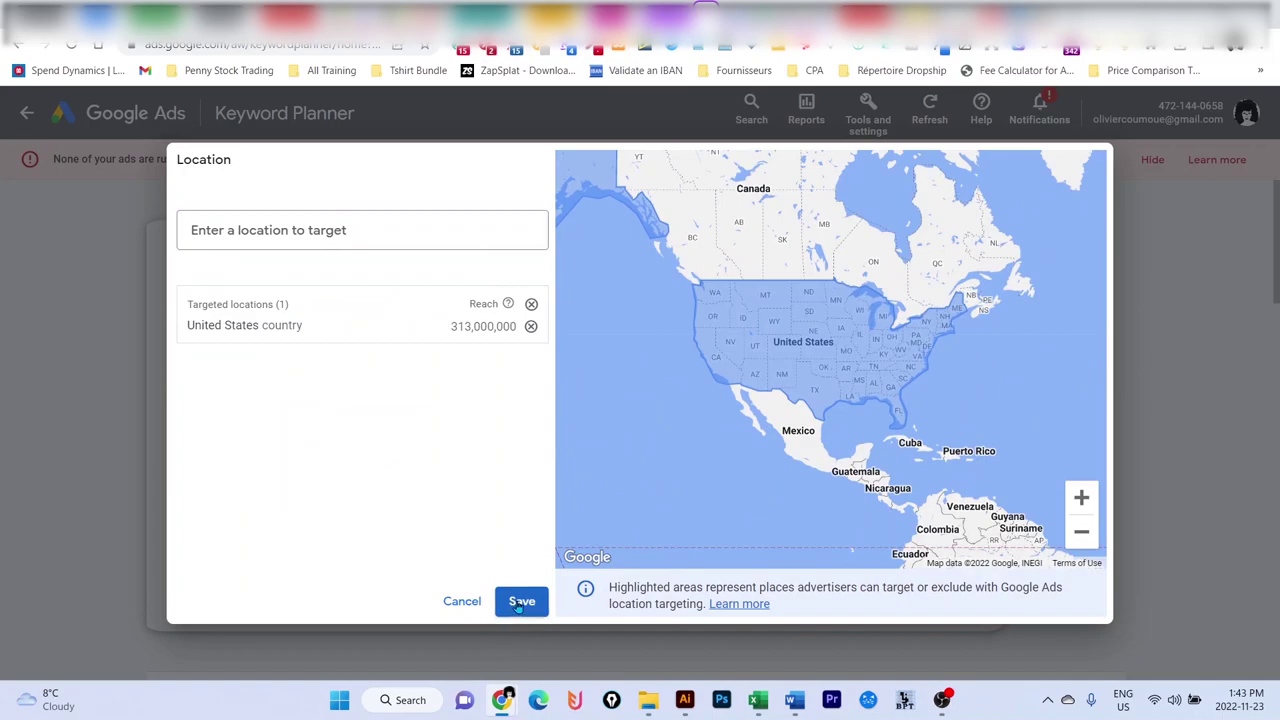
# Step: Get the 257 panda shirt keyword ideas for the United States and download them as .csv
pyautogui.click(215, 606)
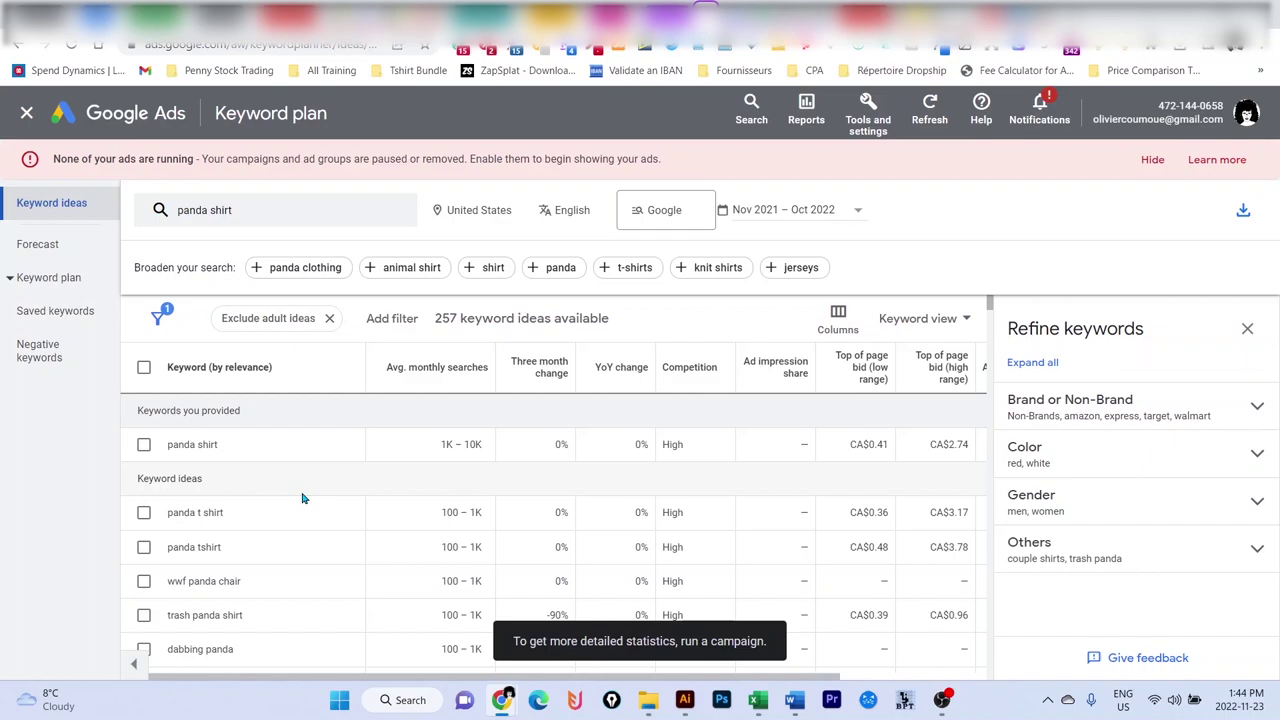
pyautogui.scroll(-2, 300, 540)
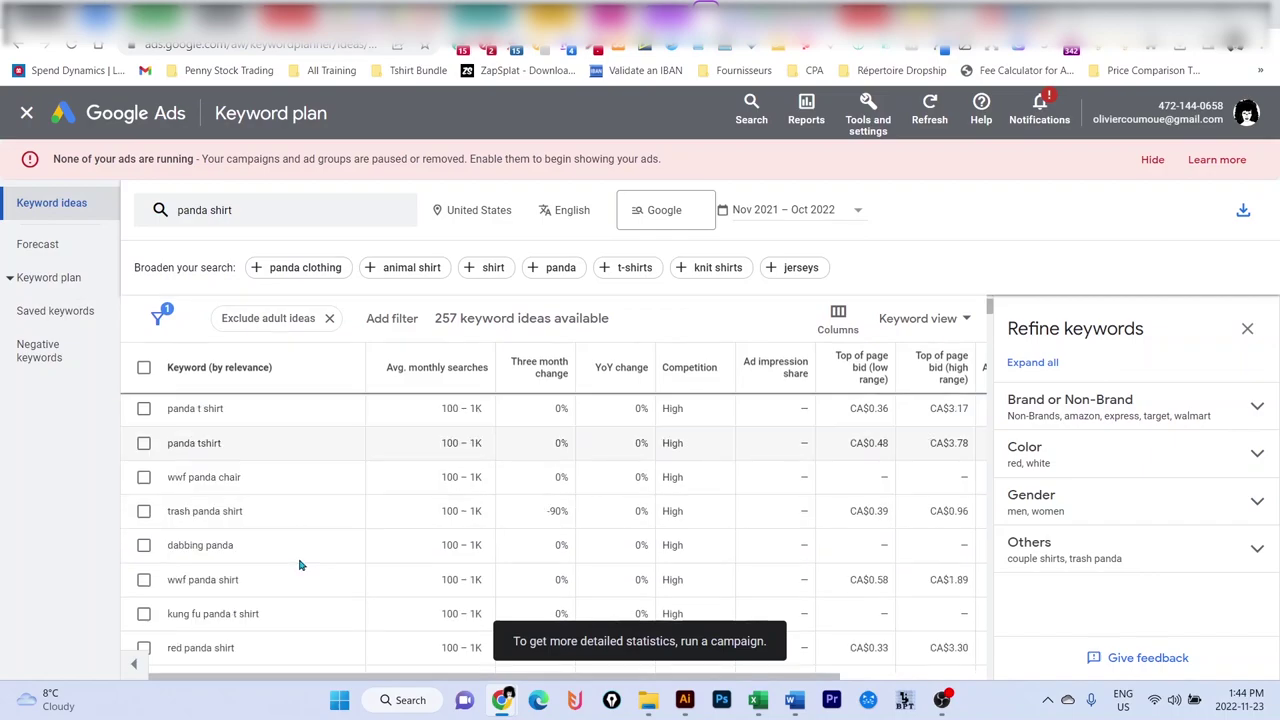
pyautogui.scroll(2, 300, 566)
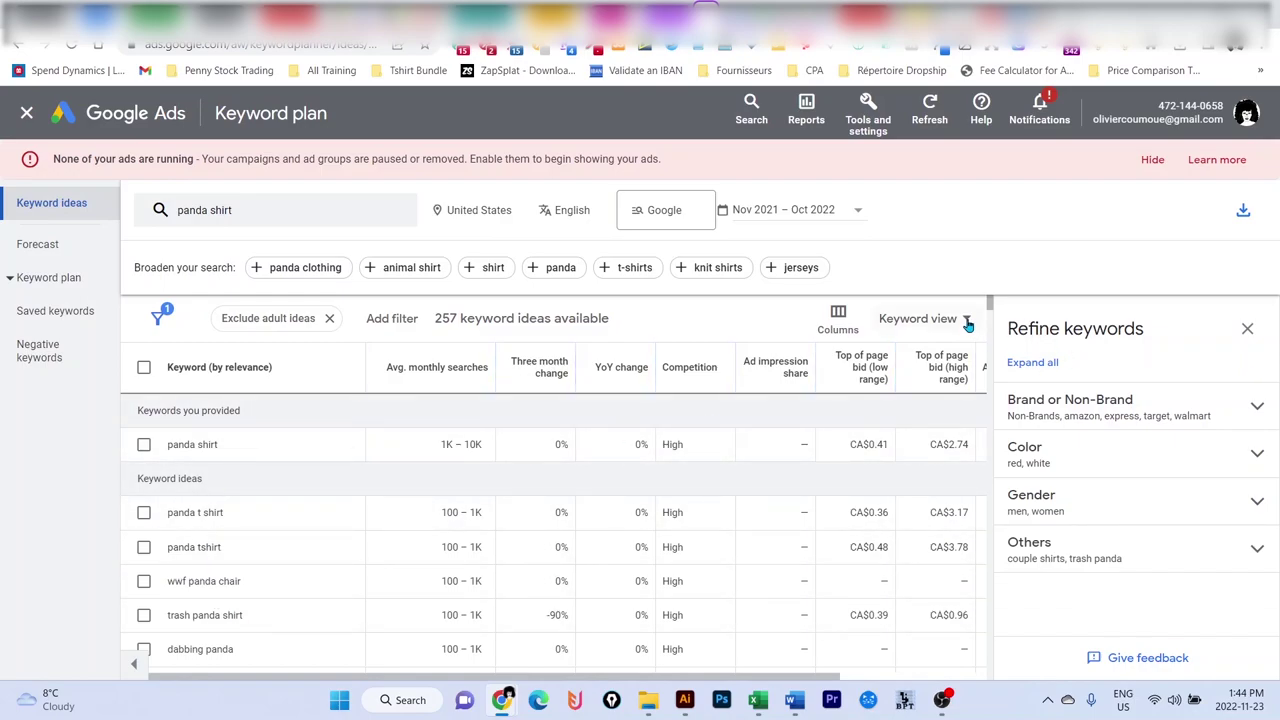
pyautogui.click(1240, 214)
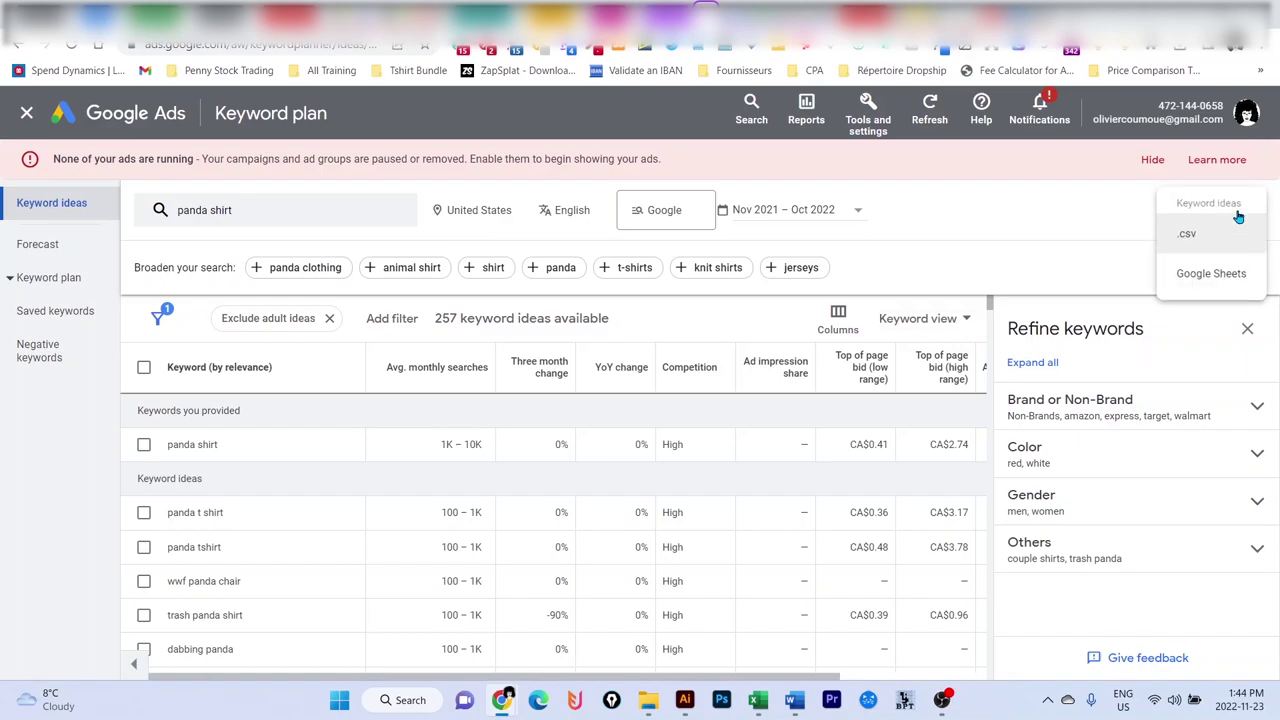
pyautogui.click(1190, 234)
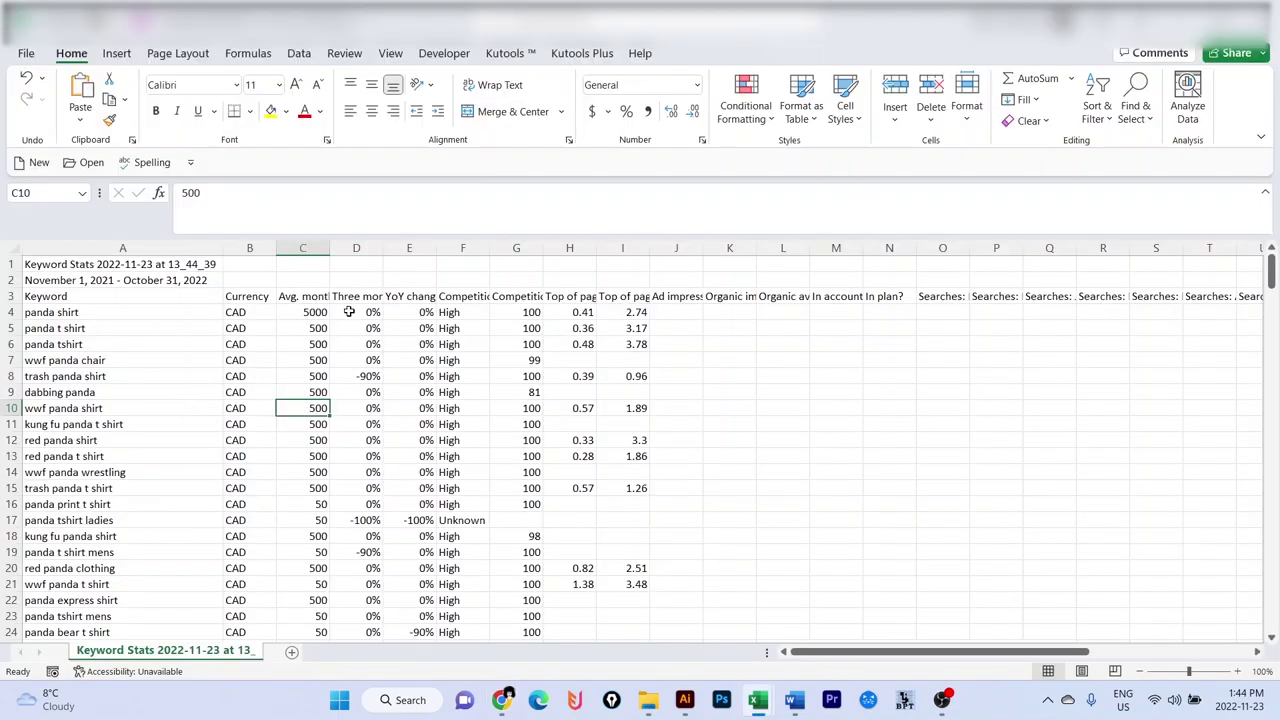
# Step: Clear every column from D onward in the planner export
pyautogui.click(311, 248)
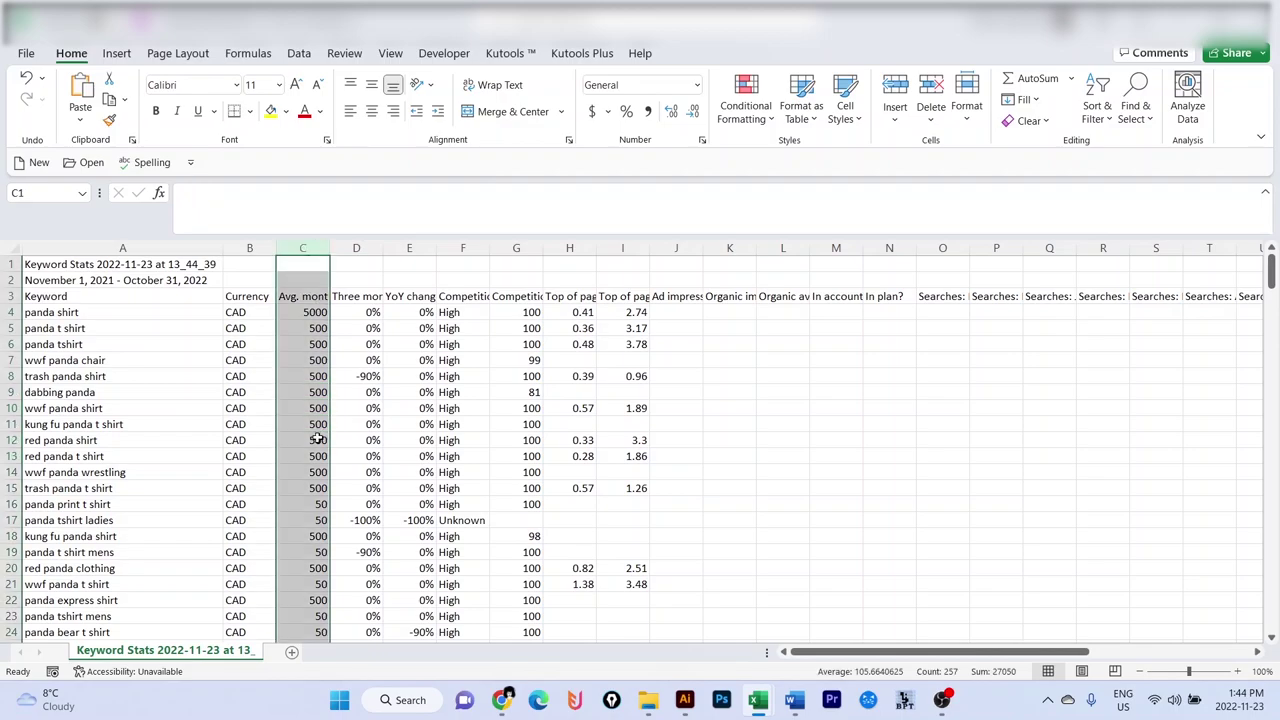
pyautogui.click(356, 247)
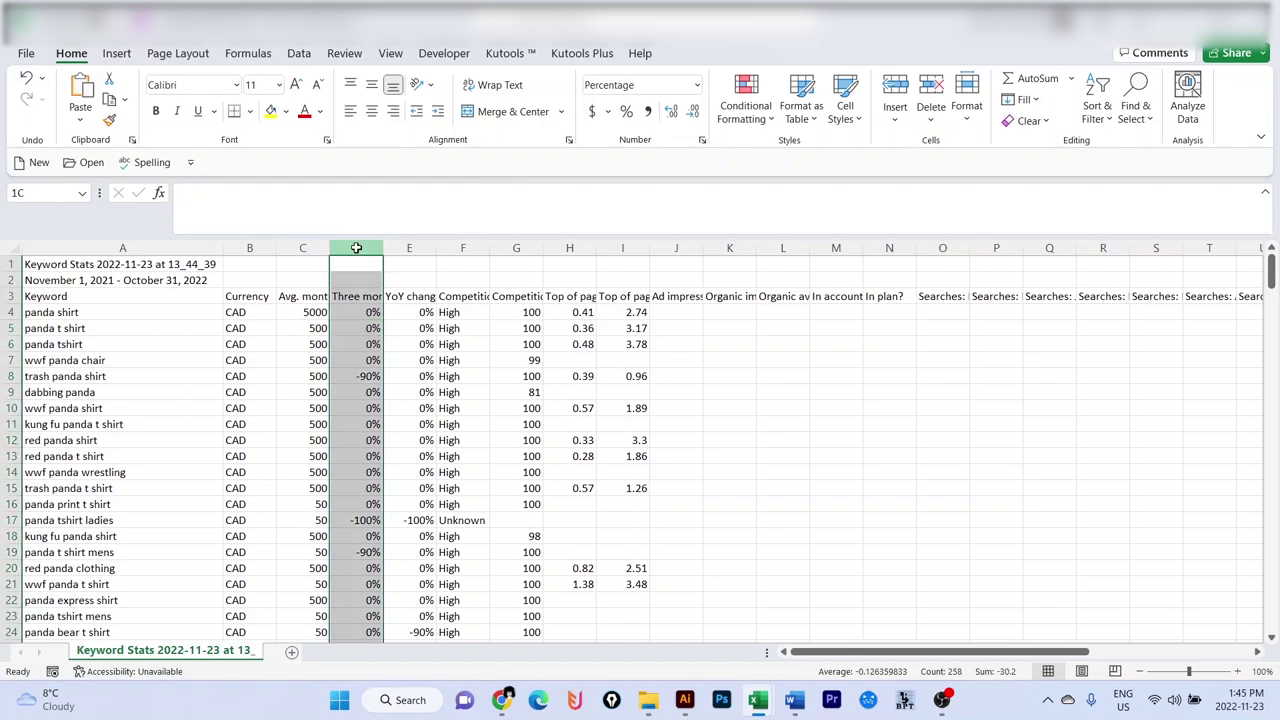
pyautogui.hotkey('ctrl', 'shift', 'Right')
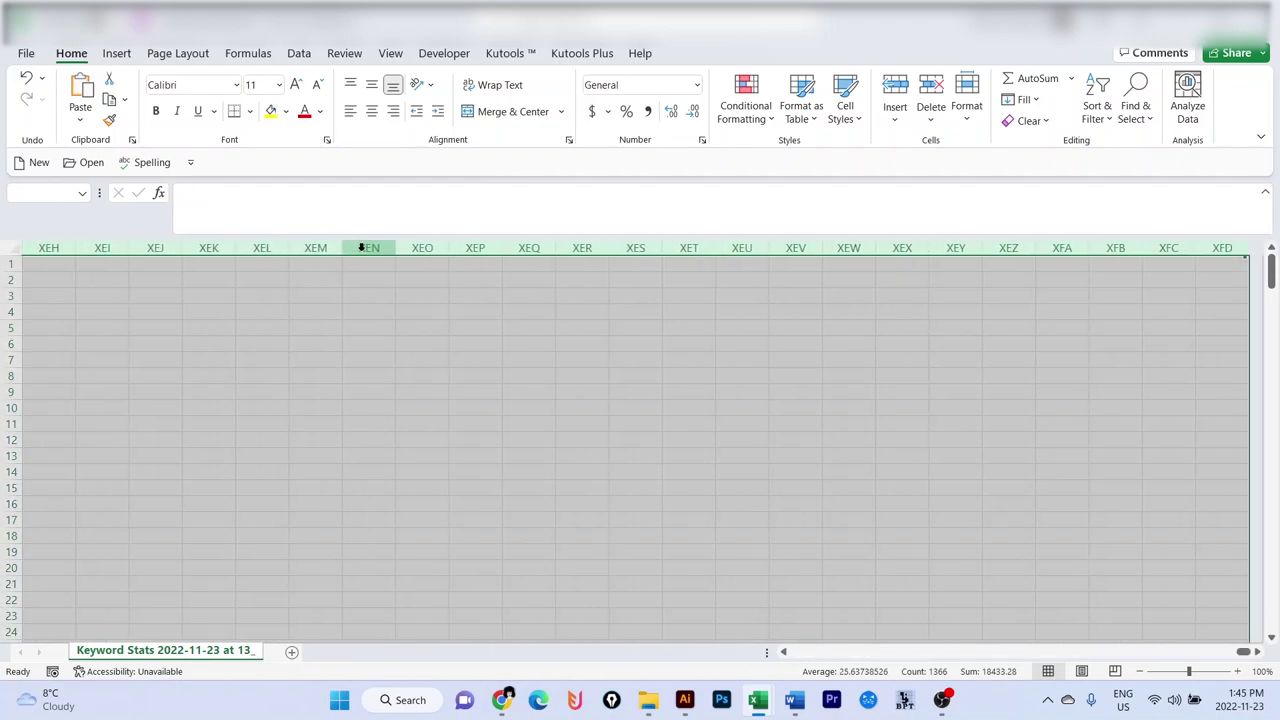
pyautogui.press('Delete')
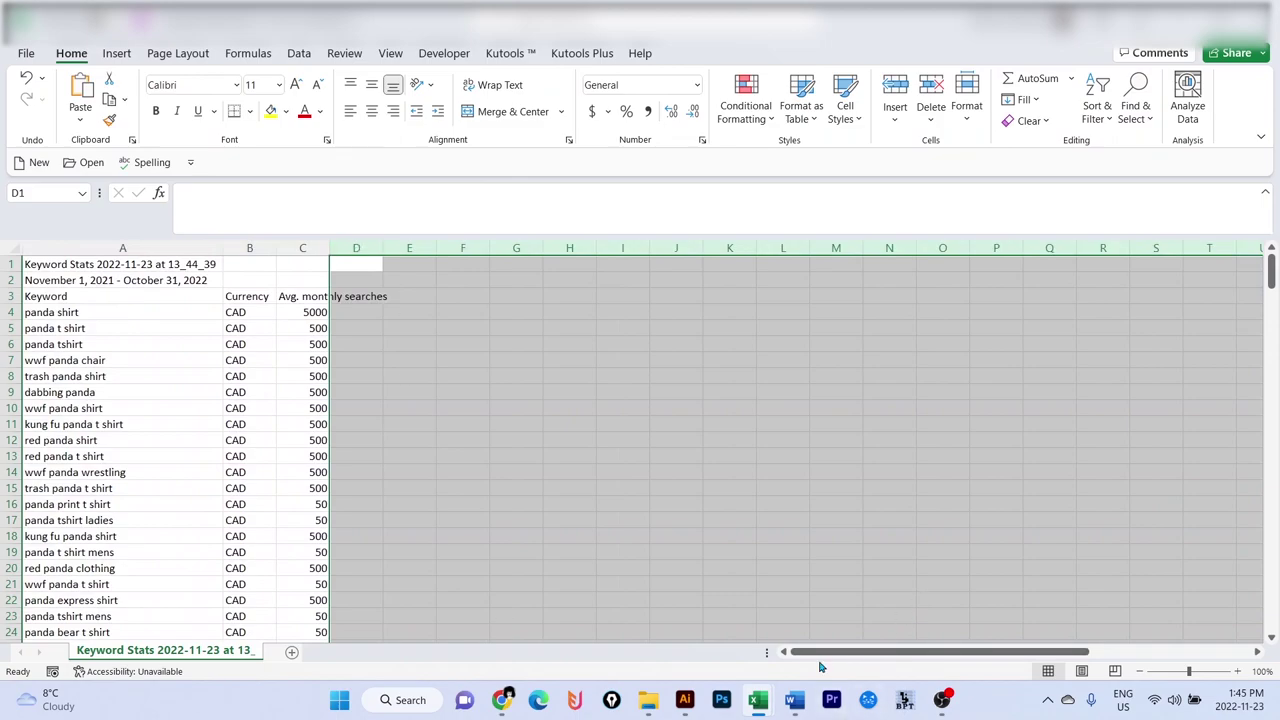
pyautogui.click(219, 521)
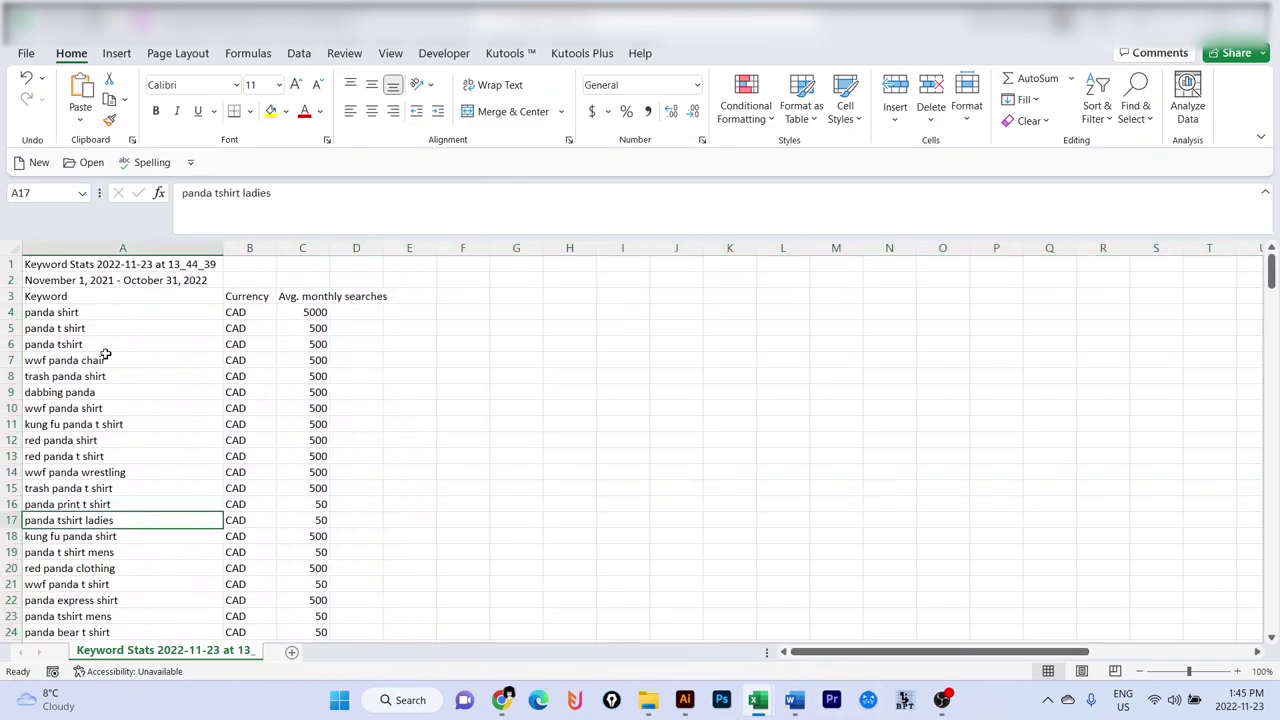
# Step: Copy the 257 keywords in A4:A260 and paste them into keywords_excel (7) at A624
pyautogui.click(96, 313)
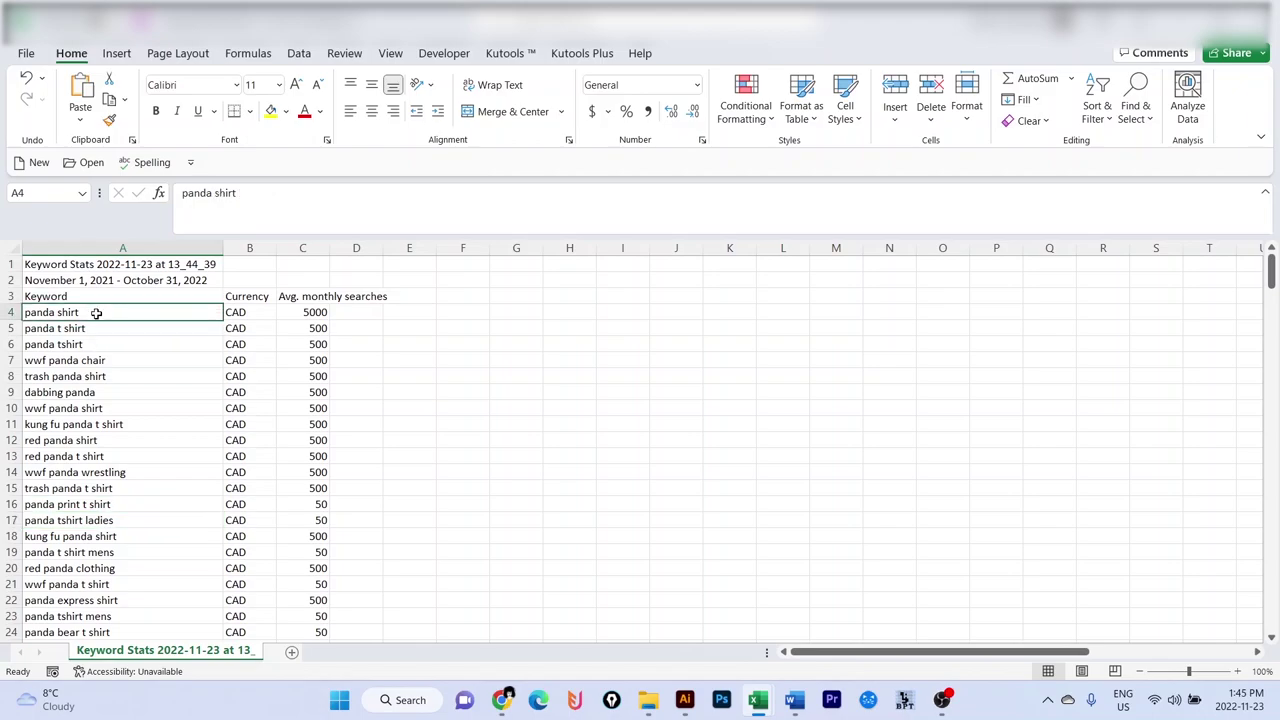
pyautogui.hotkey('ctrl', 'shift', 'Down')
pyautogui.hotkey('ctrl', 'c')
pyautogui.scroll(6, 123, 417)
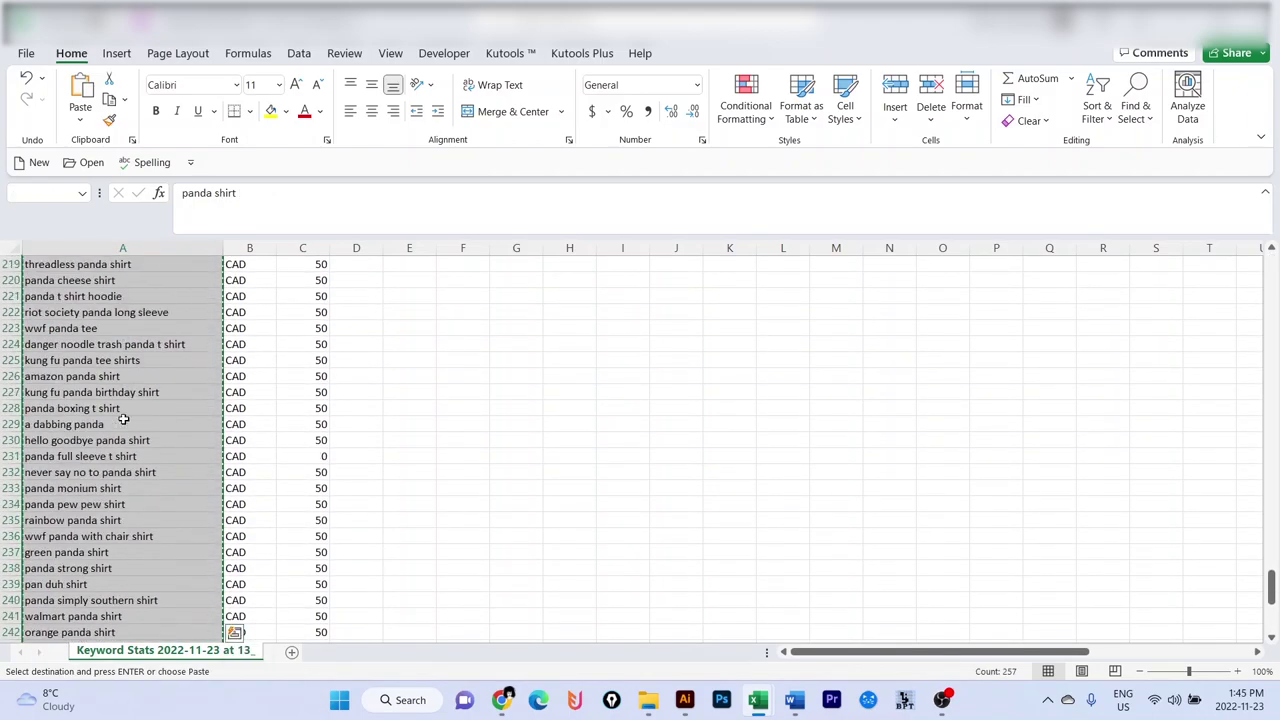
pyautogui.moveTo(501, 700)
pyautogui.click(514, 391)
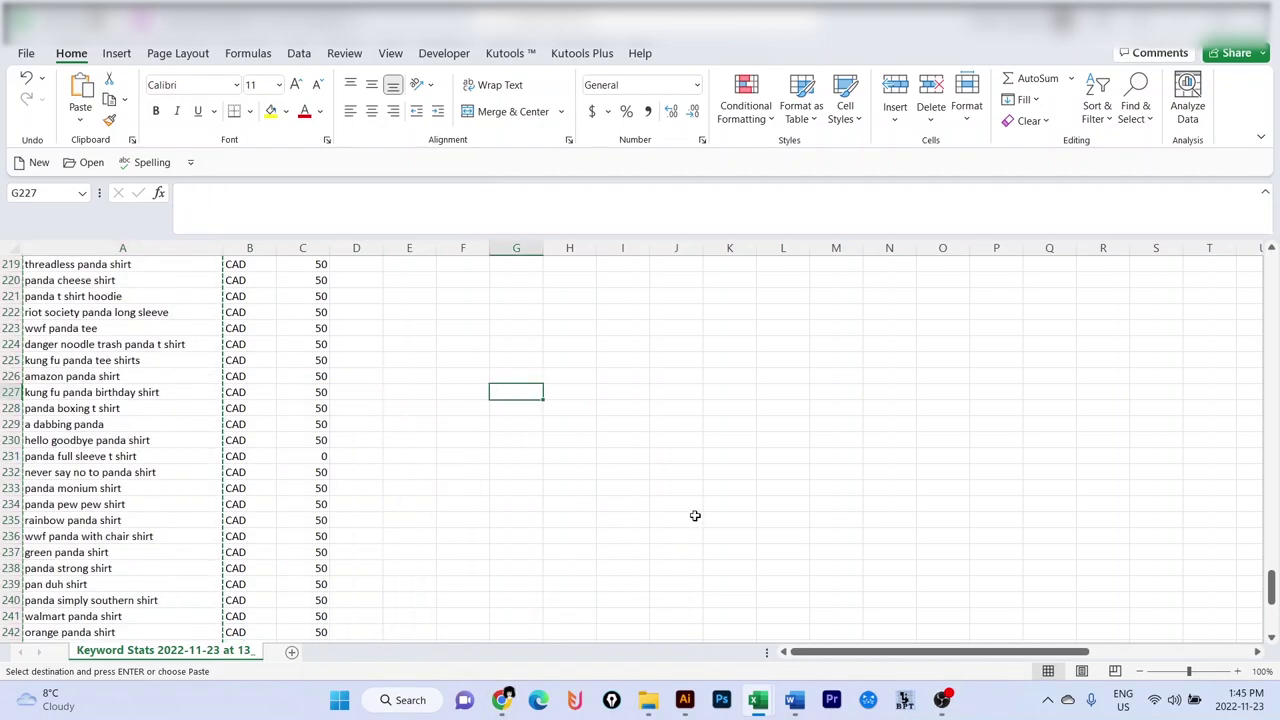
pyautogui.moveTo(757, 700)
pyautogui.click(937, 605)
pyautogui.moveTo(1271, 282); pyautogui.dragTo(1268, 610)
pyautogui.click(104, 314)
pyautogui.hotkey('ctrl', 'v')
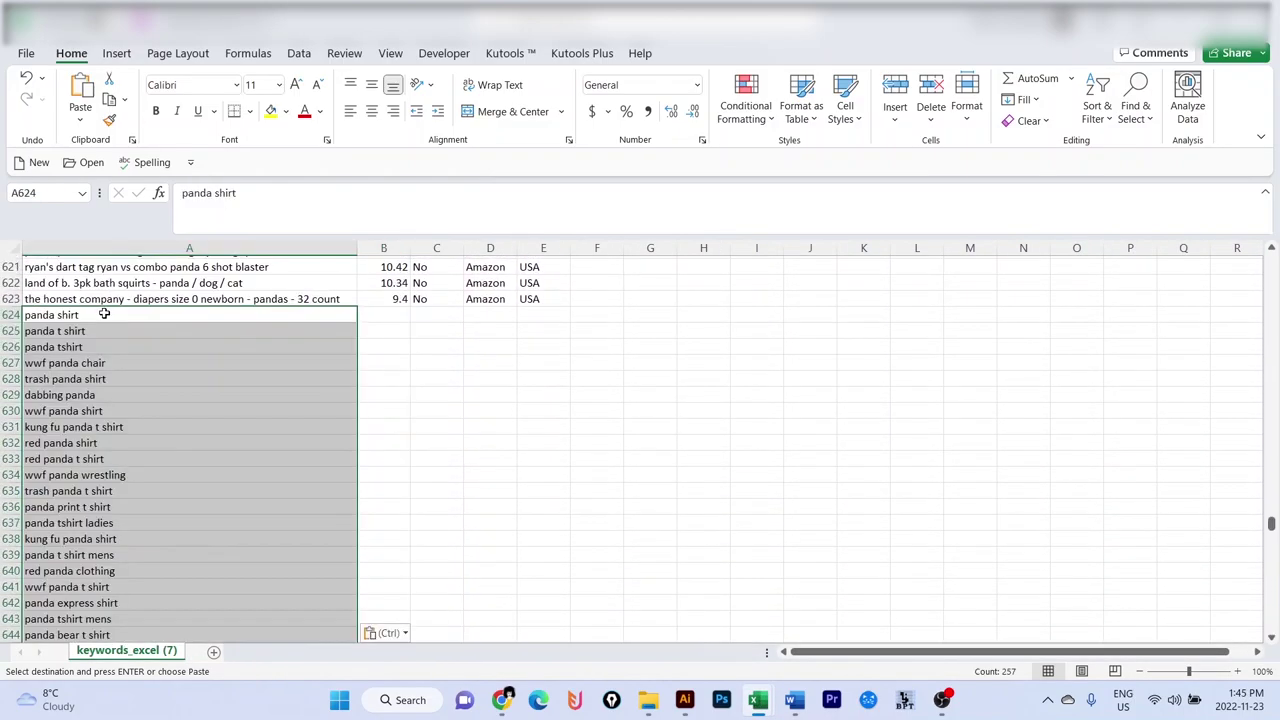
# Step: Jump to the last keyword in column A to check where the list ends
pyautogui.scroll(4, 368, 446)
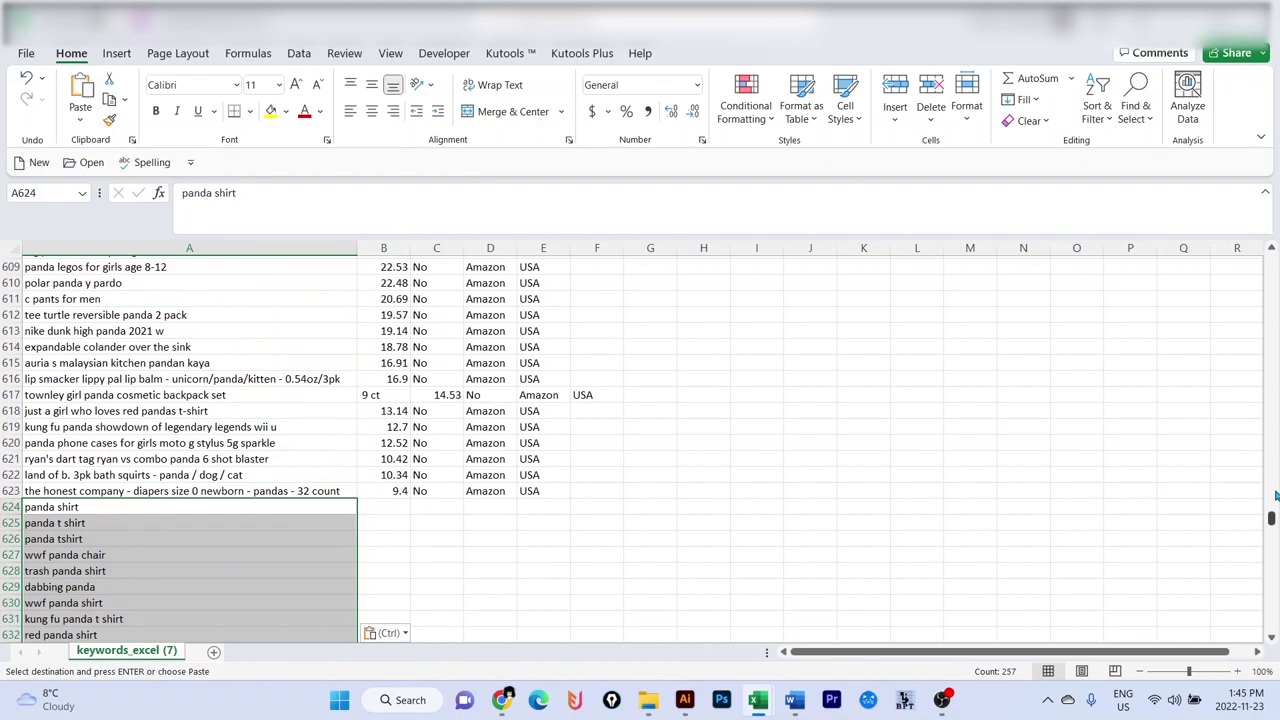
pyautogui.click(300, 455)
pyautogui.hotkey('ctrl', 'Down')
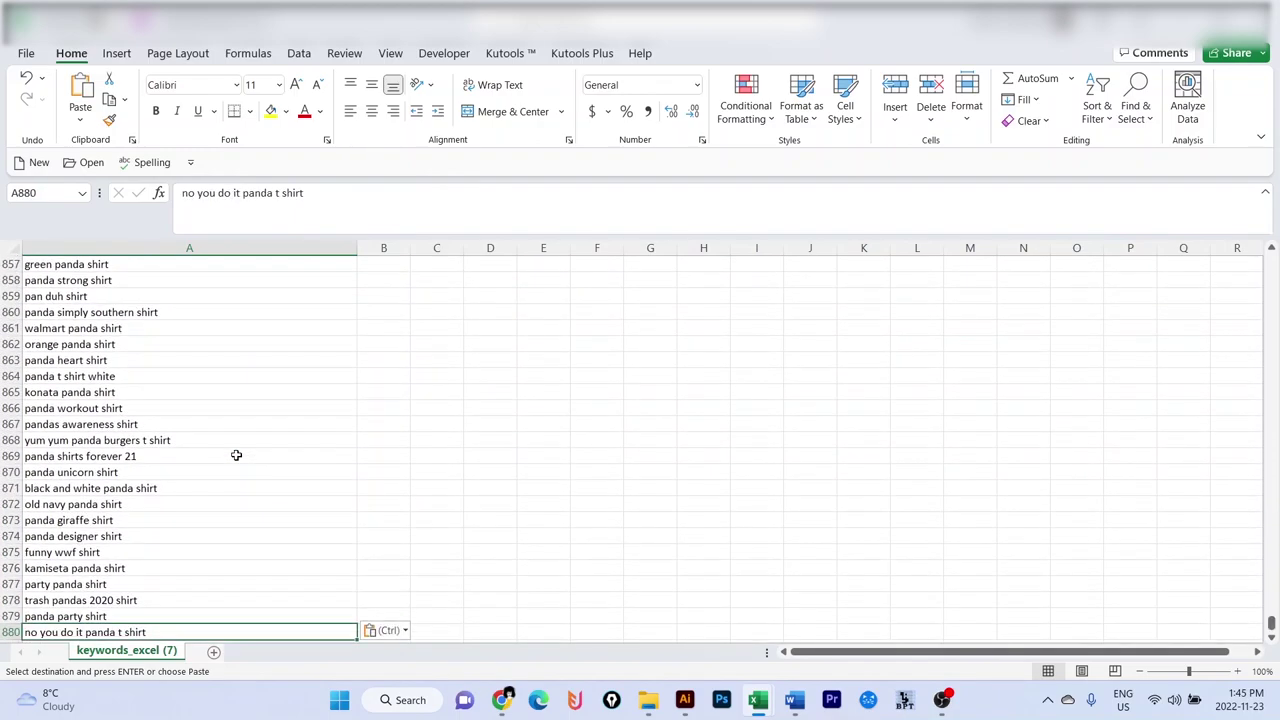
pyautogui.scroll(-1, 150, 540)
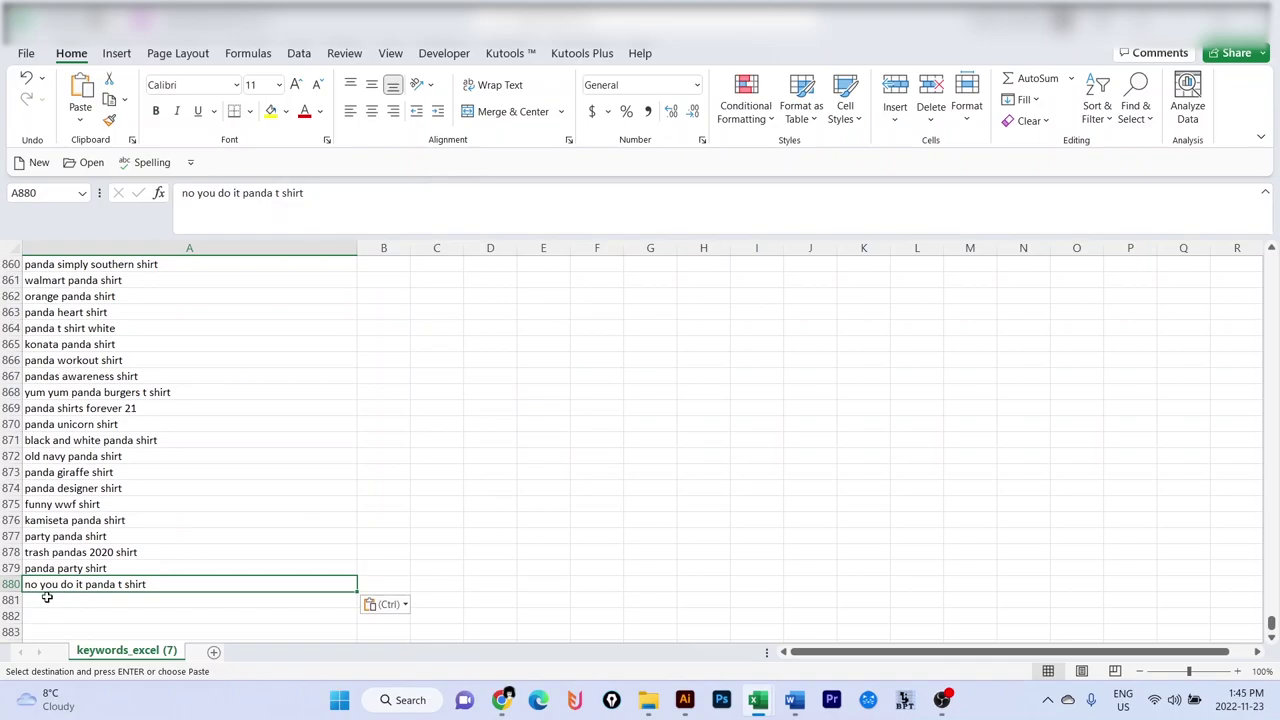
pyautogui.moveTo(1271, 622); pyautogui.dragTo(1271, 262)
# Step: Delete columns B–E (Score, Top 10, Source, Country) and switch to the TraceMyIP tool
pyautogui.moveTo(390, 248); pyautogui.dragTo(545, 248)
pyautogui.rightClick(545, 248)
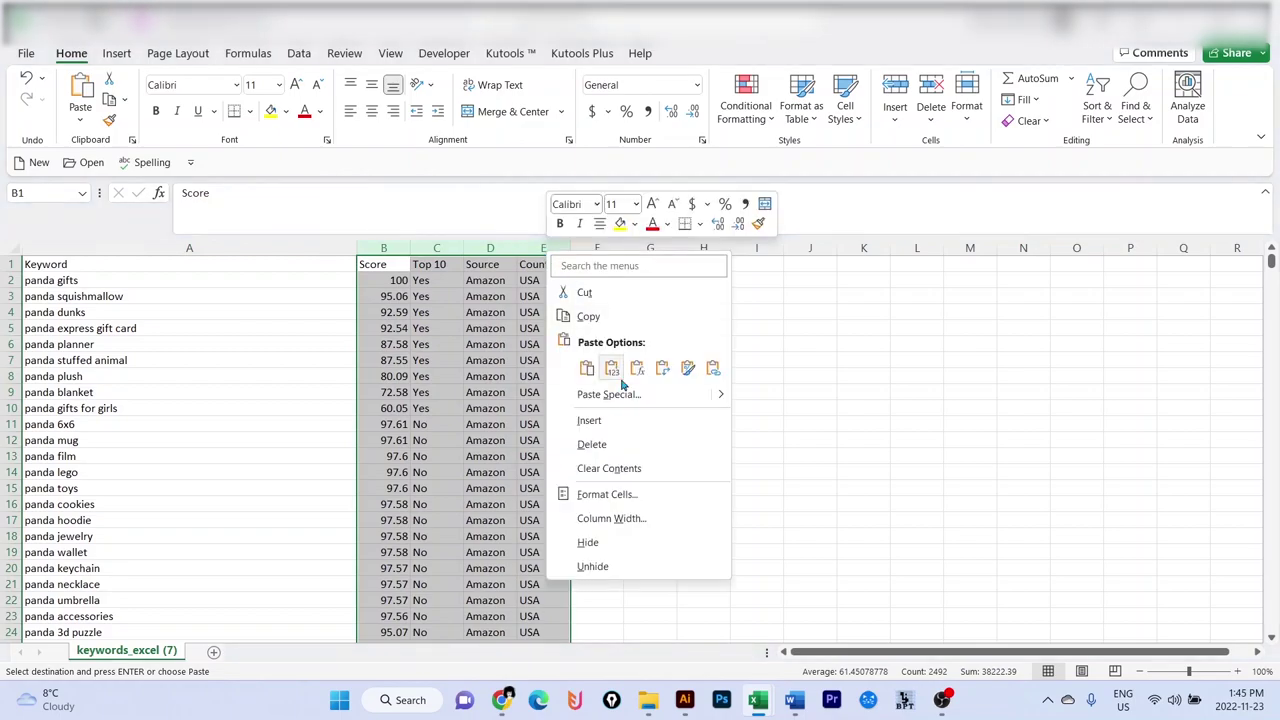
pyautogui.click(590, 446)
pyautogui.click(280, 360)
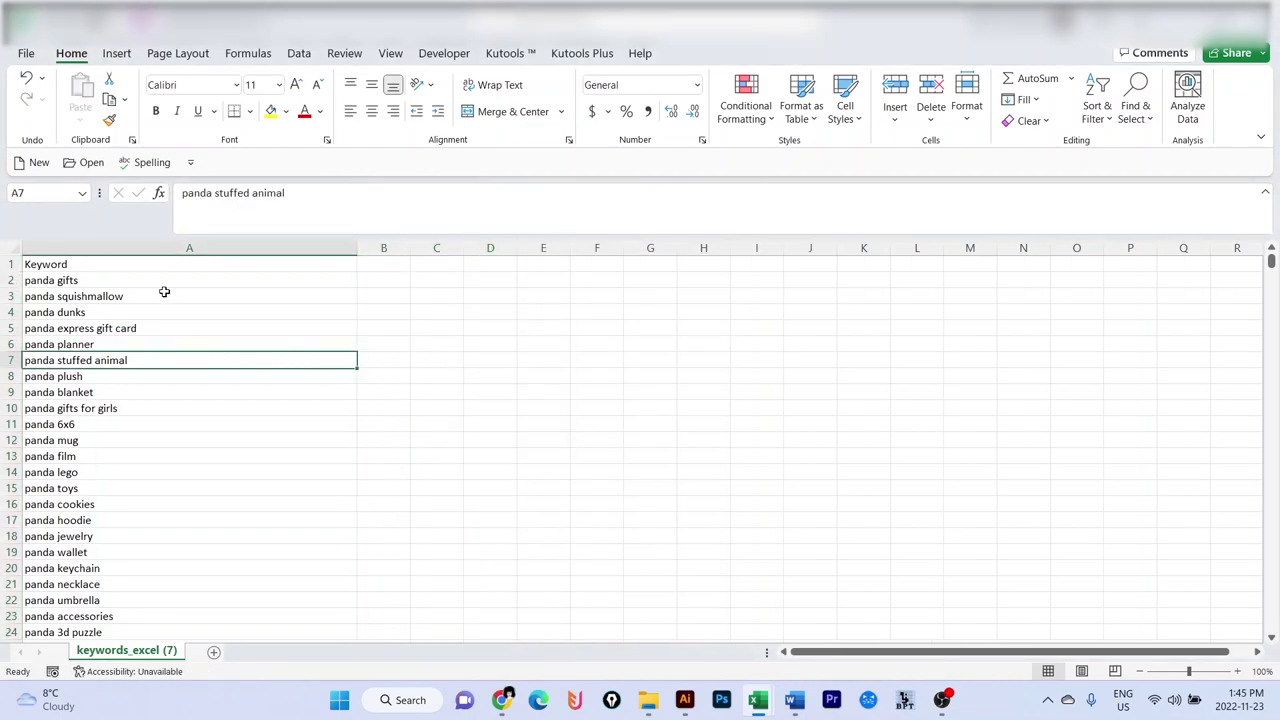
pyautogui.click(165, 285)
pyautogui.hotkey('alt', 'Tab')
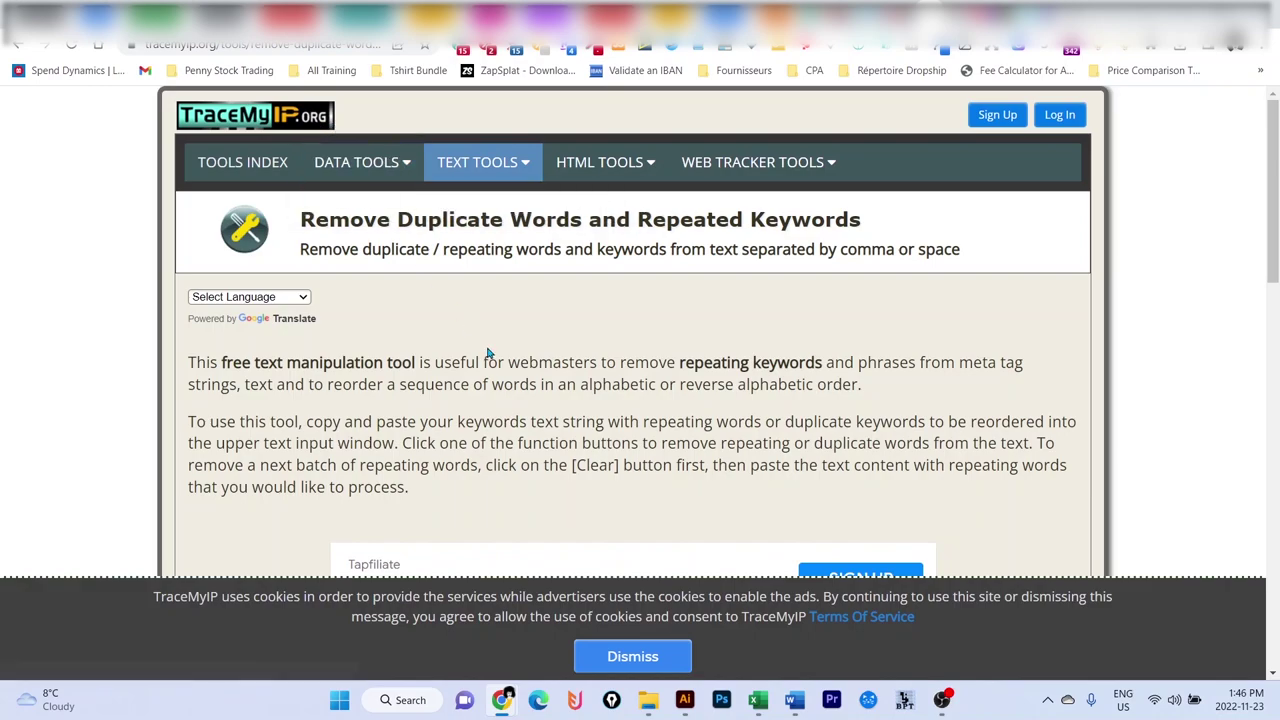
# Step: Replace the TraceMyIP input box contents with the copied keyword list
pyautogui.scroll(-3, 489, 352)
pyautogui.click(640, 423)
pyautogui.hotkey('ctrl', 'a')
pyautogui.press('Delete')
pyautogui.hotkey('ctrl', 'v')
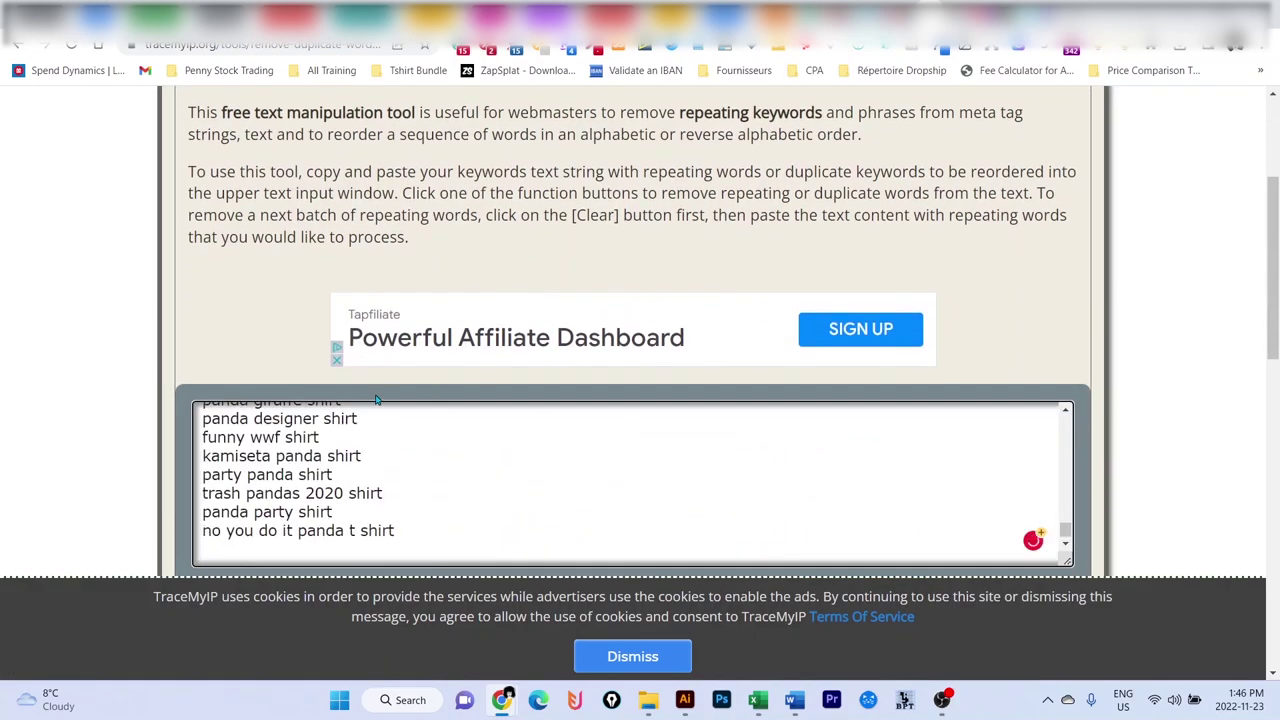
# Step: Remove duplicate words in original order and copy the 911 unique words
pyautogui.scroll(-3, 379, 400)
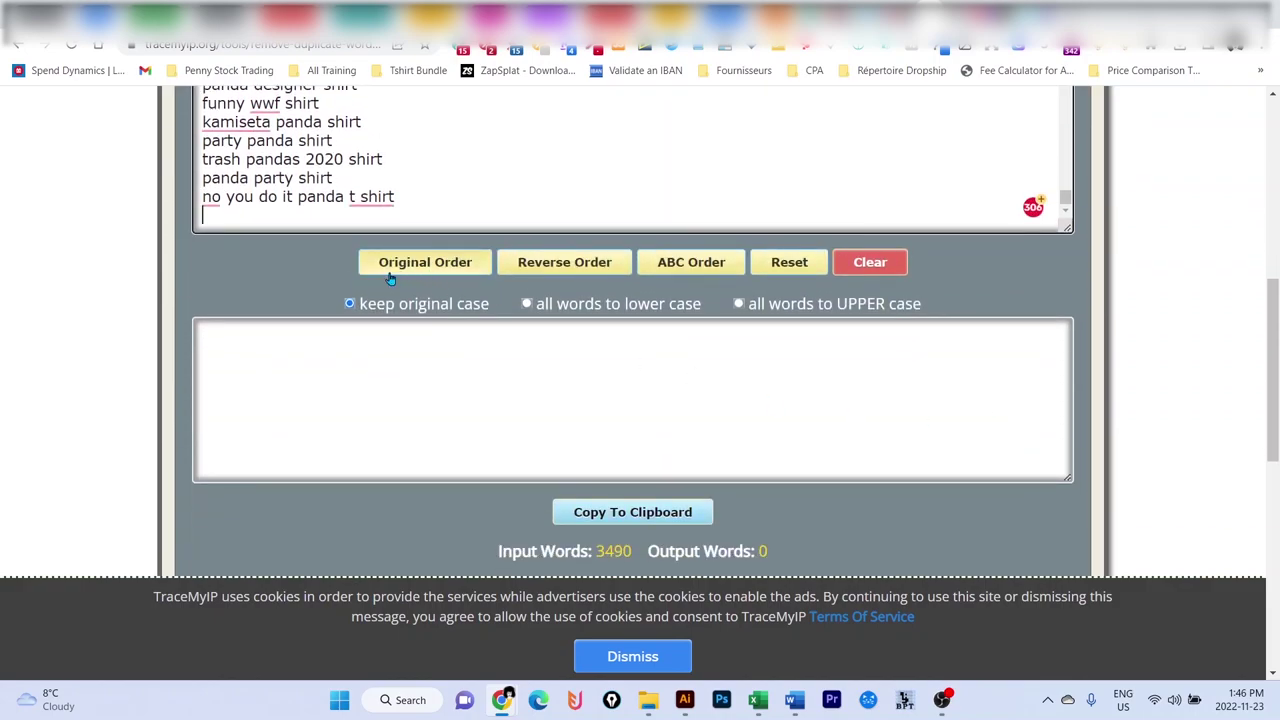
pyautogui.click(407, 272)
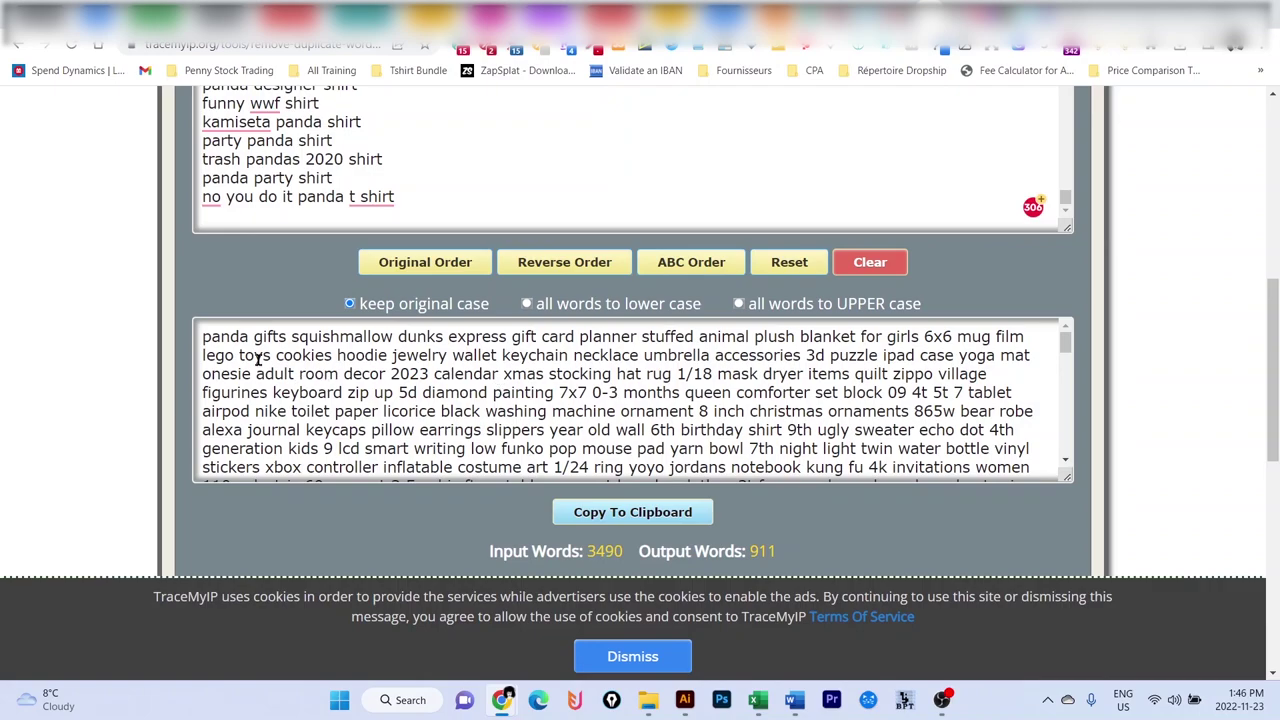
pyautogui.scroll(5, 411, 194)
pyautogui.scroll(10, 450, 172)
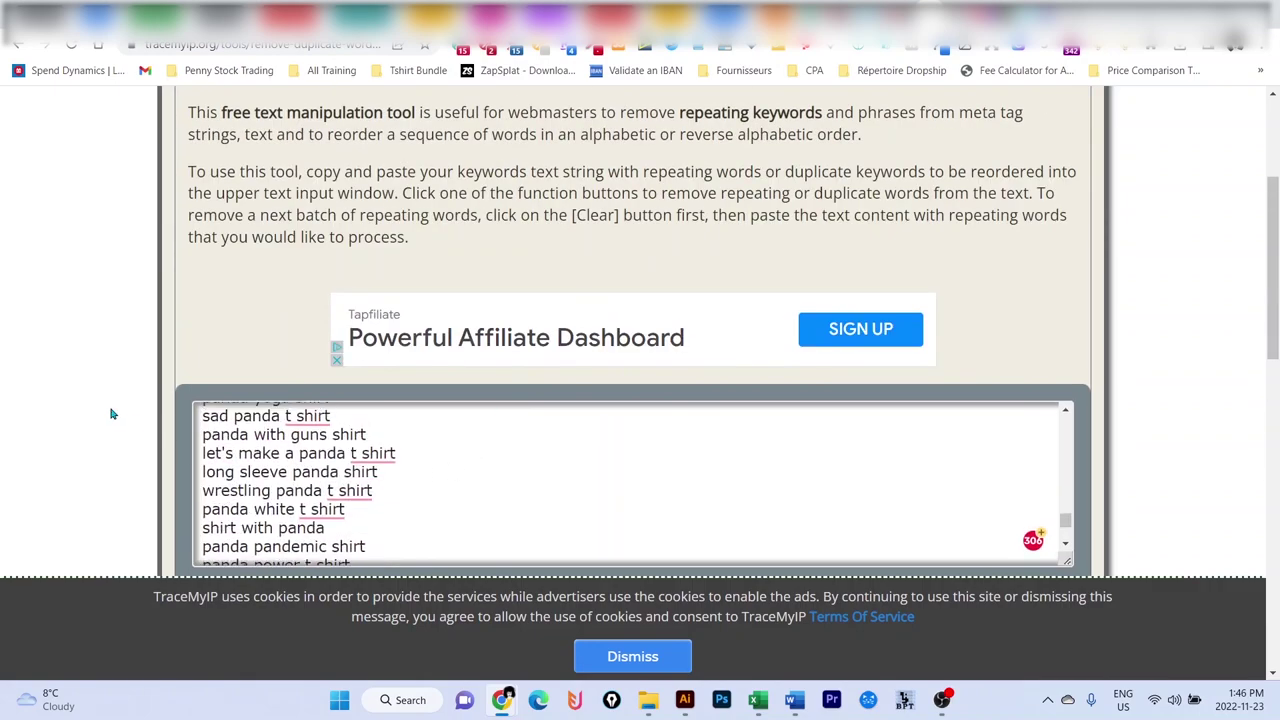
pyautogui.scroll(-6, 122, 417)
pyautogui.click(427, 244)
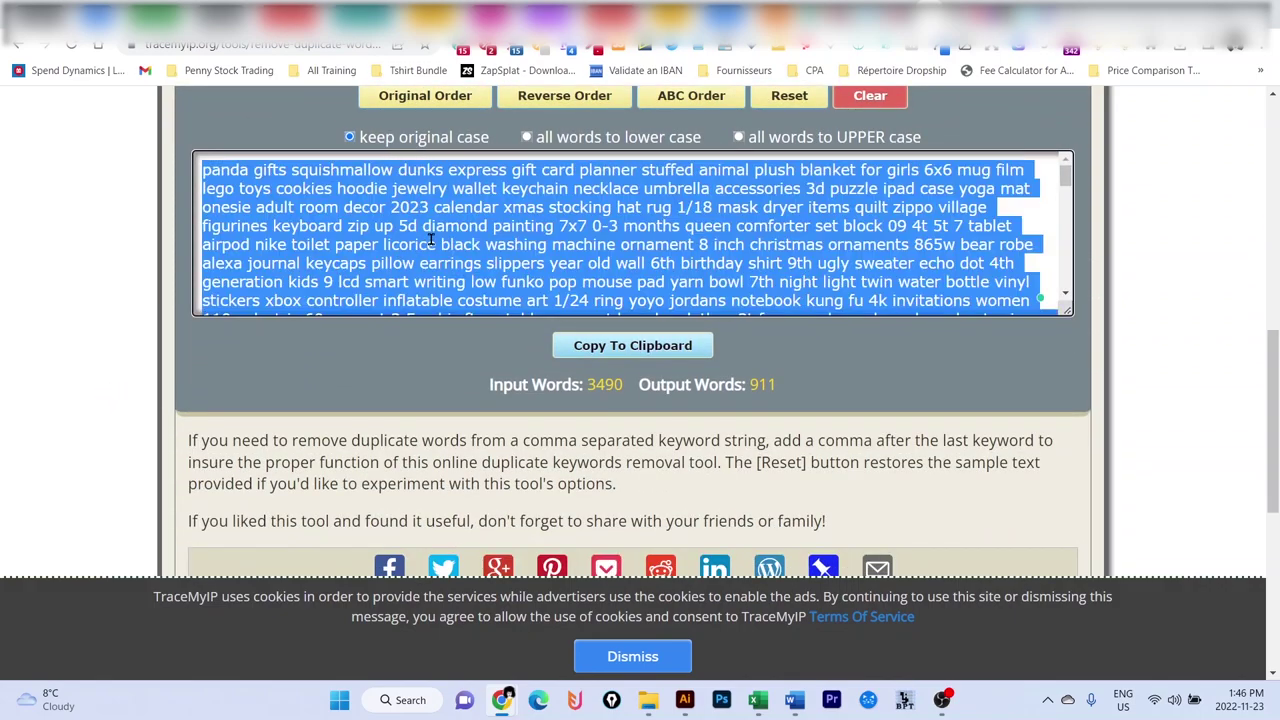
pyautogui.rightClick(430, 240)
pyautogui.click(484, 300)
pyautogui.scroll(1, 508, 232)
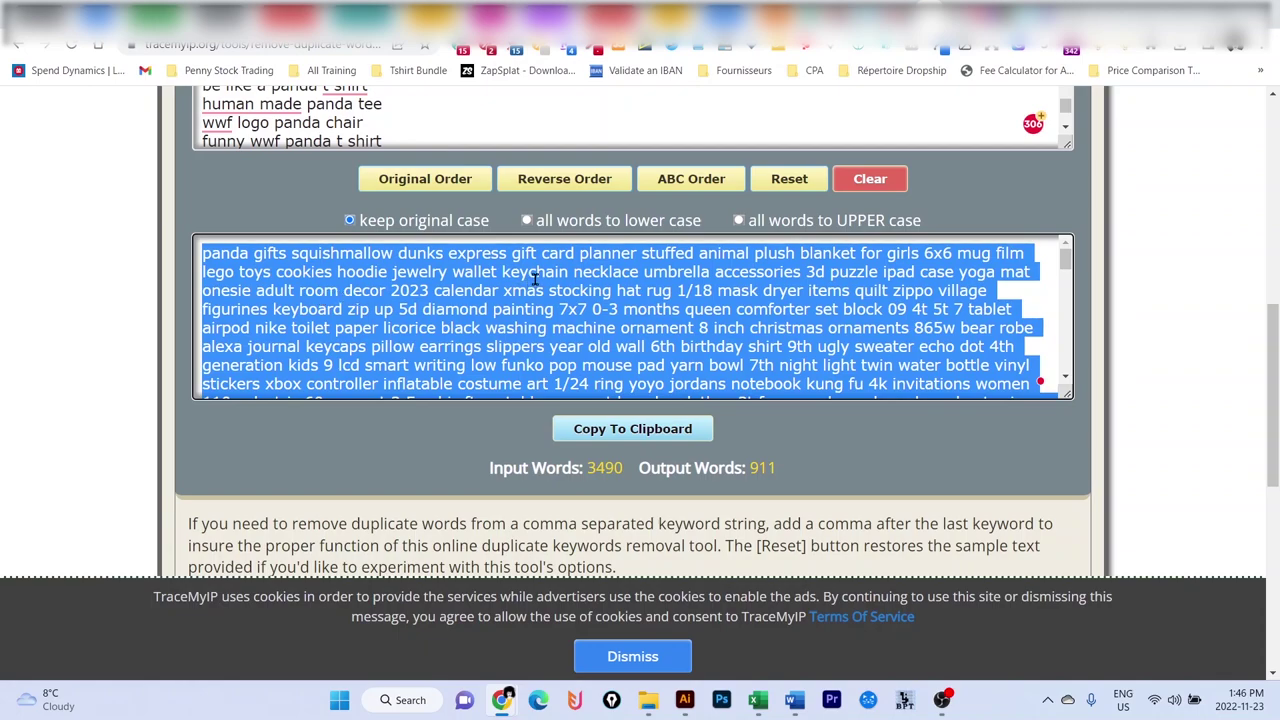
pyautogui.click(794, 700)
# Step: Paste the 911 deduplicated words into the blank Word document
pyautogui.hotkey('ctrl', 'v')
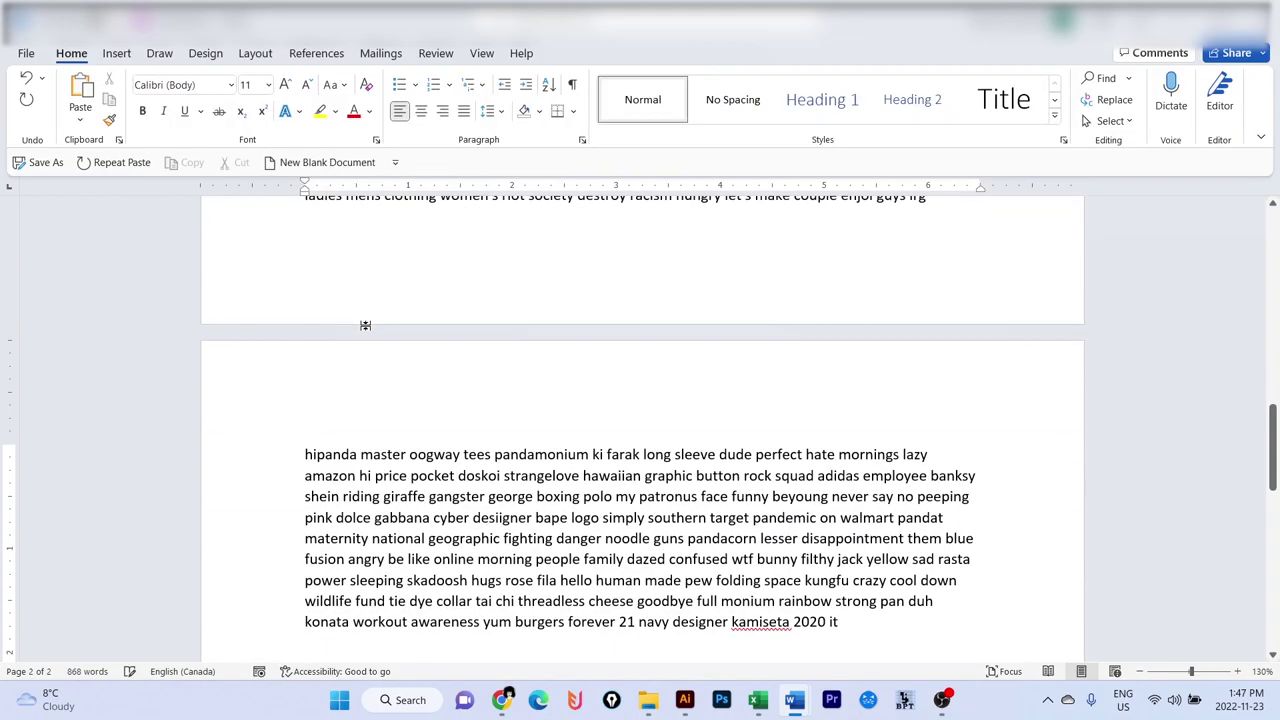
pyautogui.scroll(-5, 668, 356)
pyautogui.scroll(10, 668, 356)
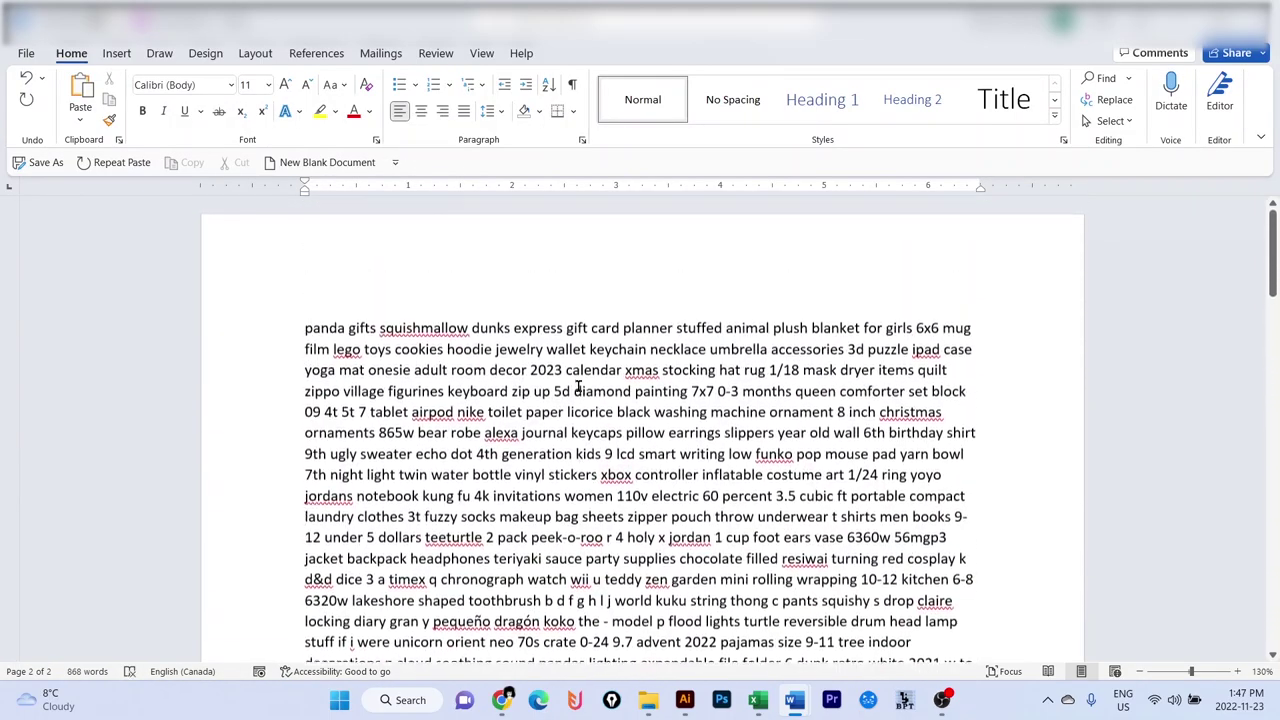
pyautogui.scroll(1, 568, 391)
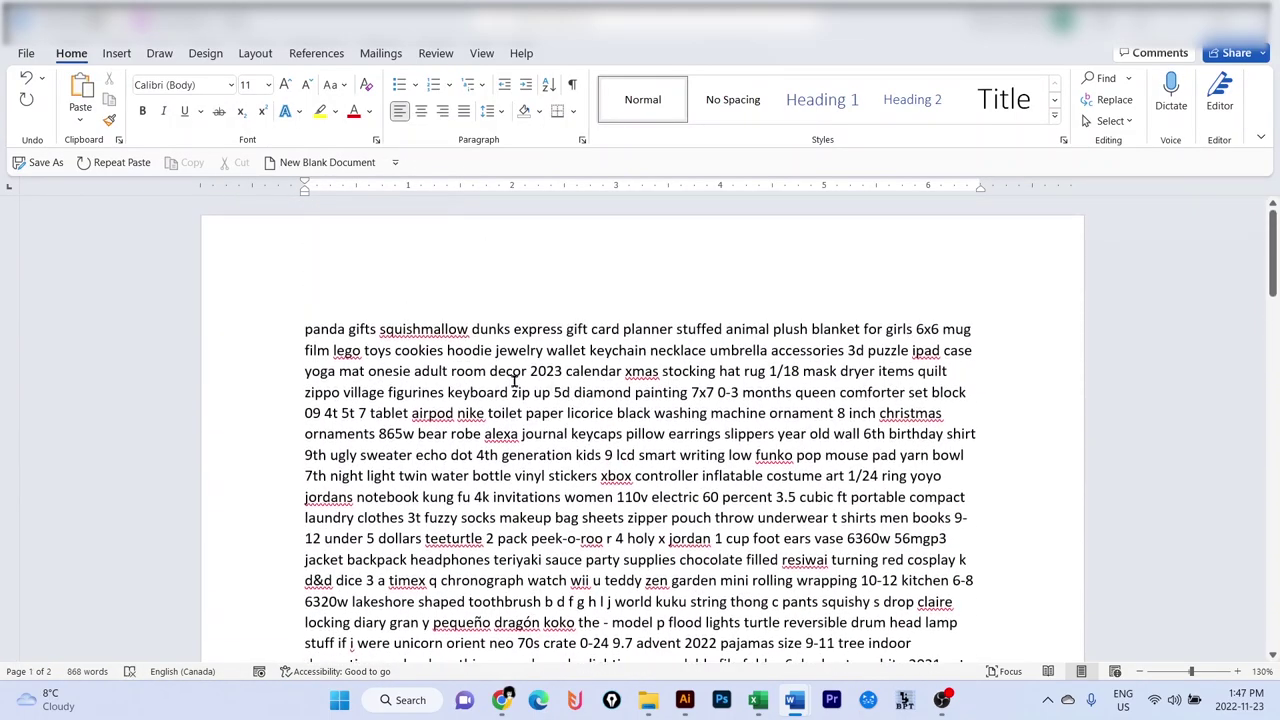
pyautogui.doubleClick(407, 331)
pyautogui.click(336, 331)
# Step: Delete the words stuffed, planner, card, express, dunks and squishmallow
pyautogui.doubleClick(700, 329)
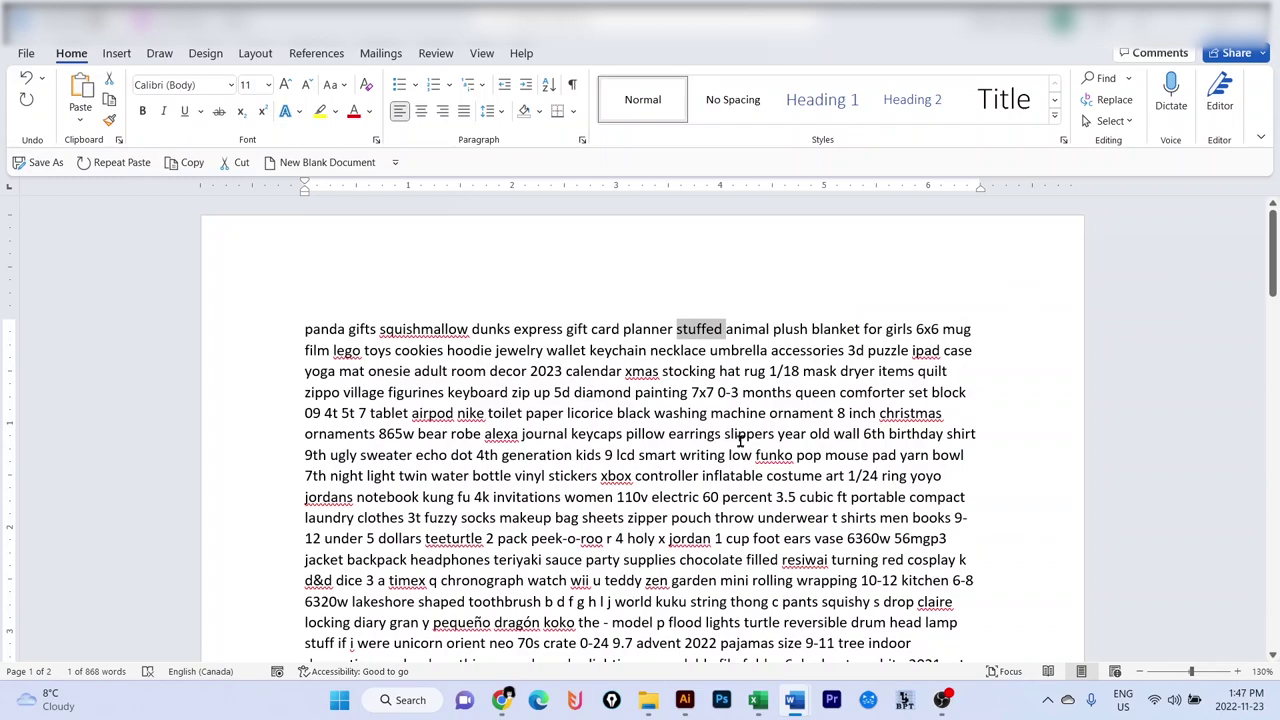
pyautogui.press('Delete')
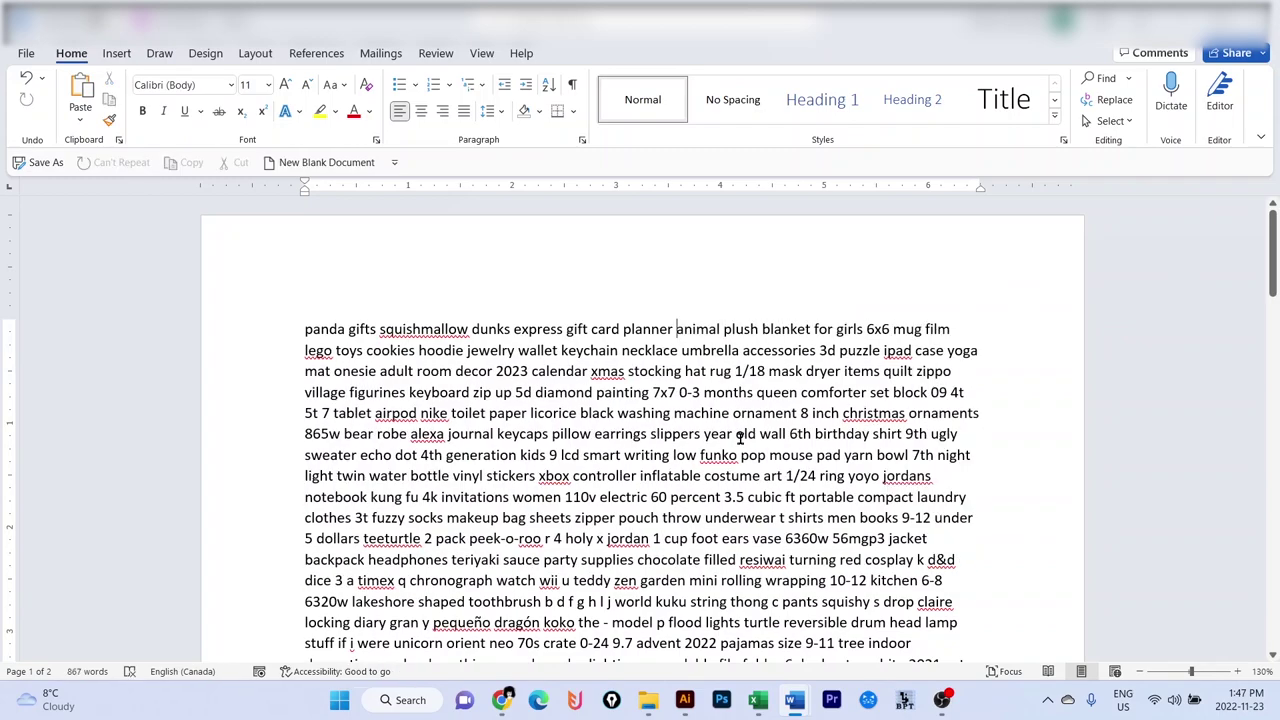
pyautogui.doubleClick(647, 329)
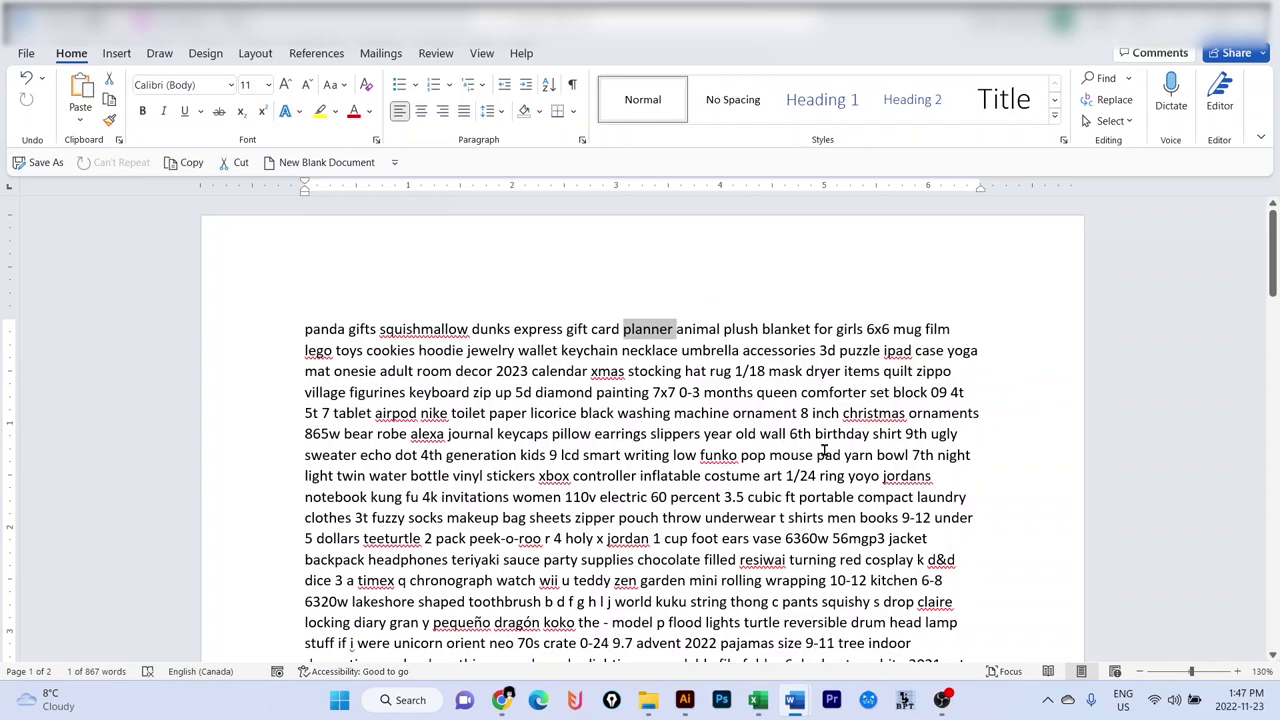
pyautogui.press('Delete')
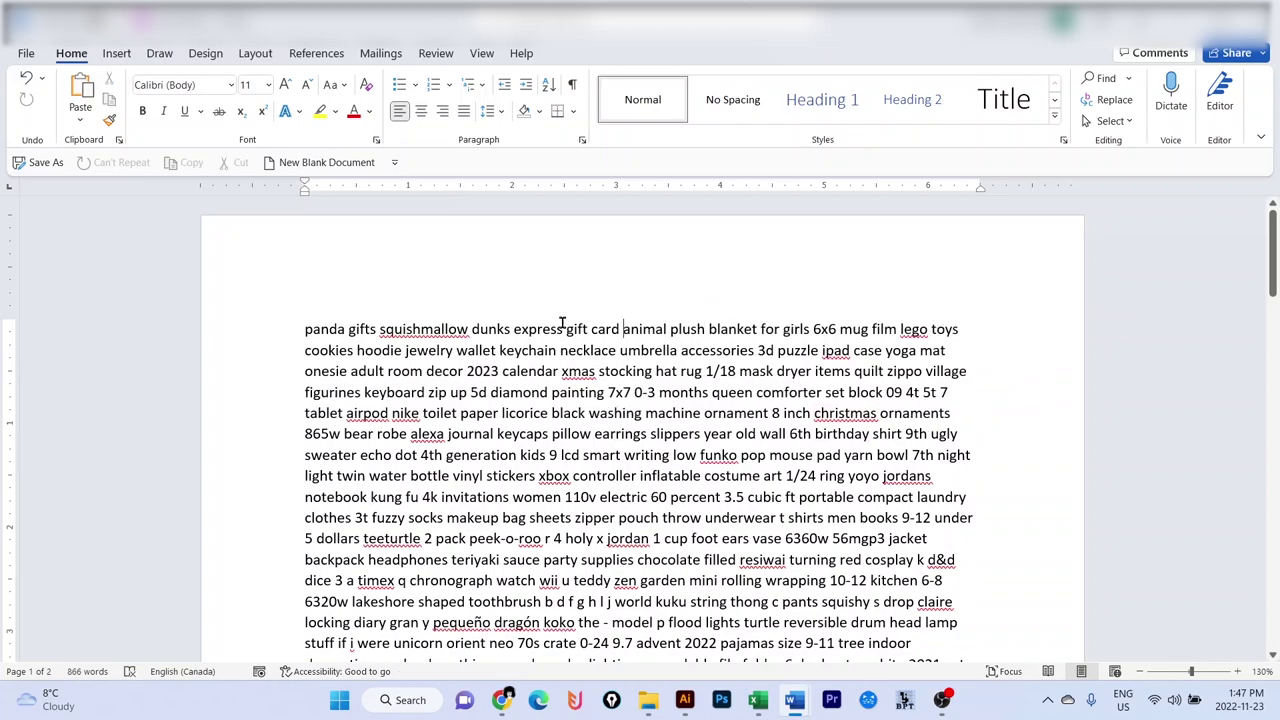
pyautogui.doubleClick(604, 329)
pyautogui.press('Delete')
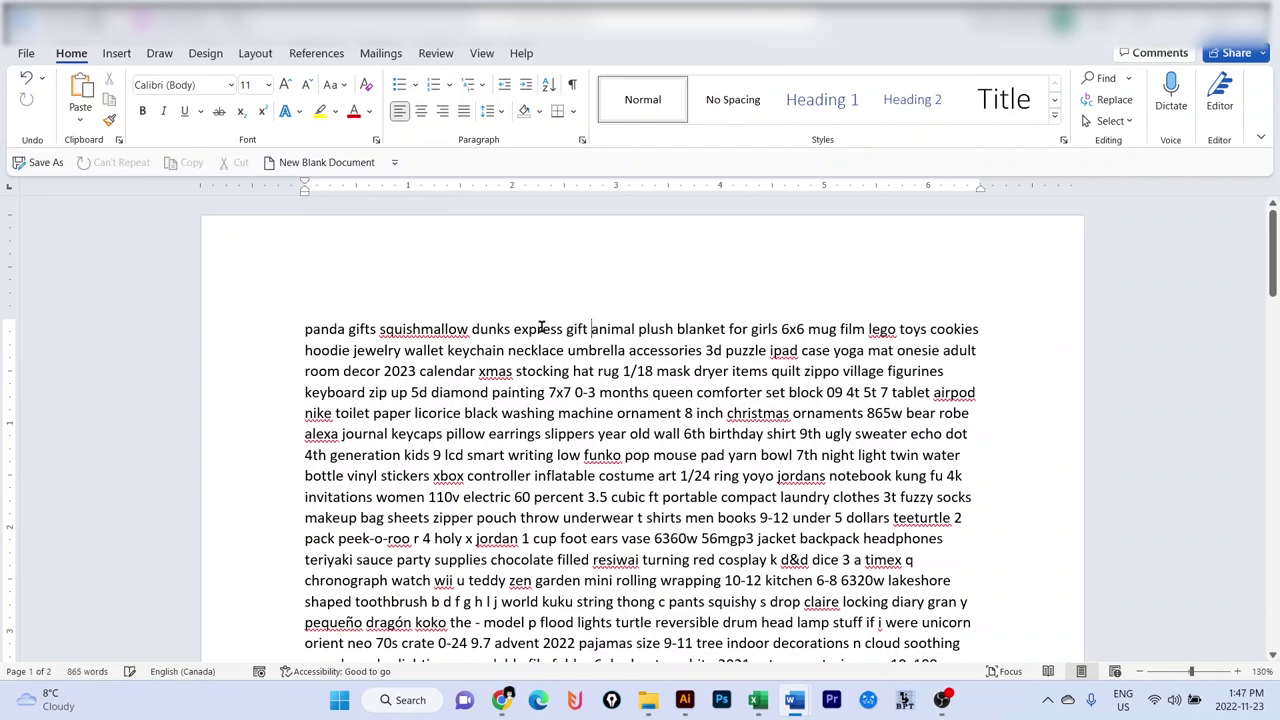
pyautogui.doubleClick(540, 329)
pyautogui.press('Delete')
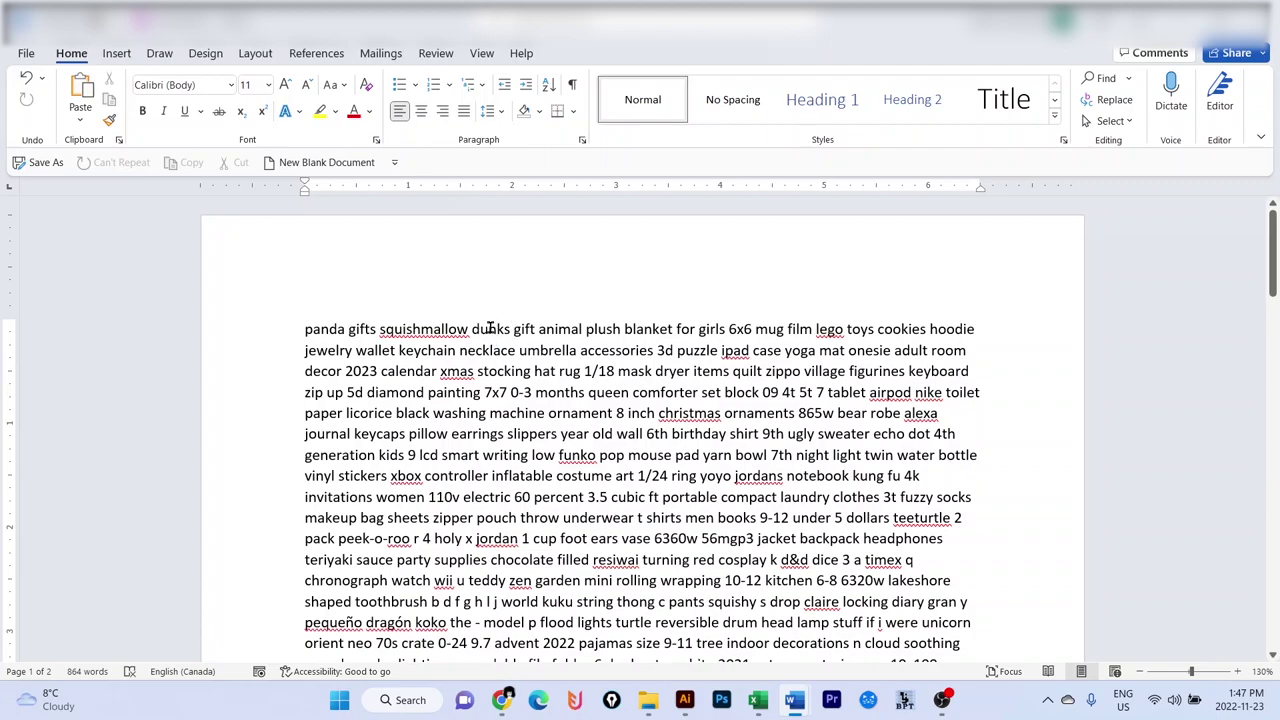
pyautogui.doubleClick(493, 329)
pyautogui.press('BackSpace')
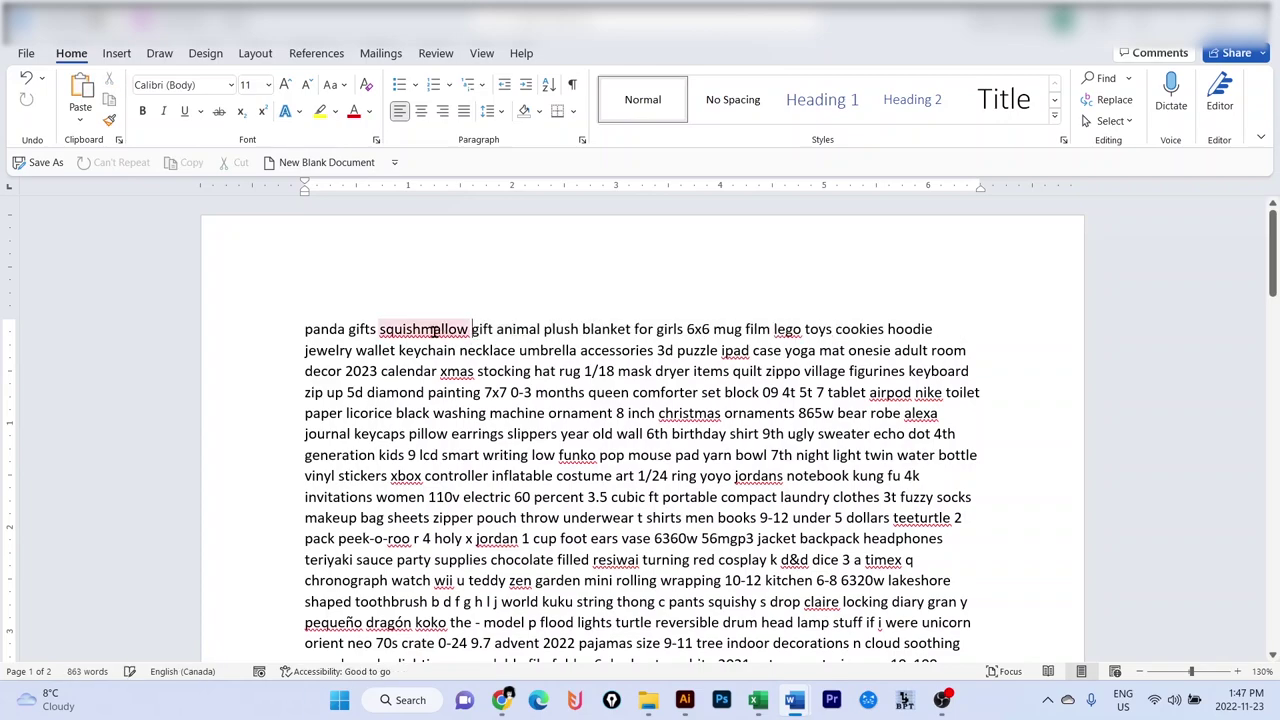
pyautogui.press('BackSpace')
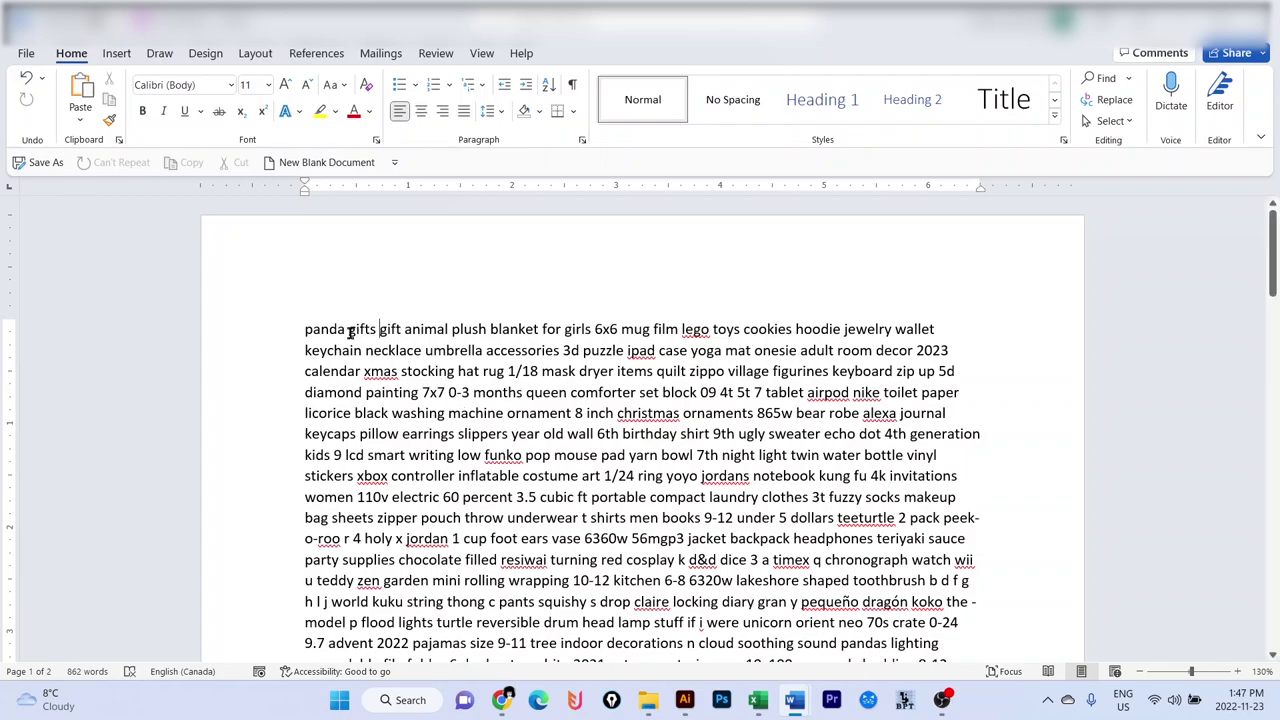
# Step: Delete the word blanket and review the remaining 861-word list
pyautogui.moveTo(350, 329); pyautogui.dragTo(404, 329)
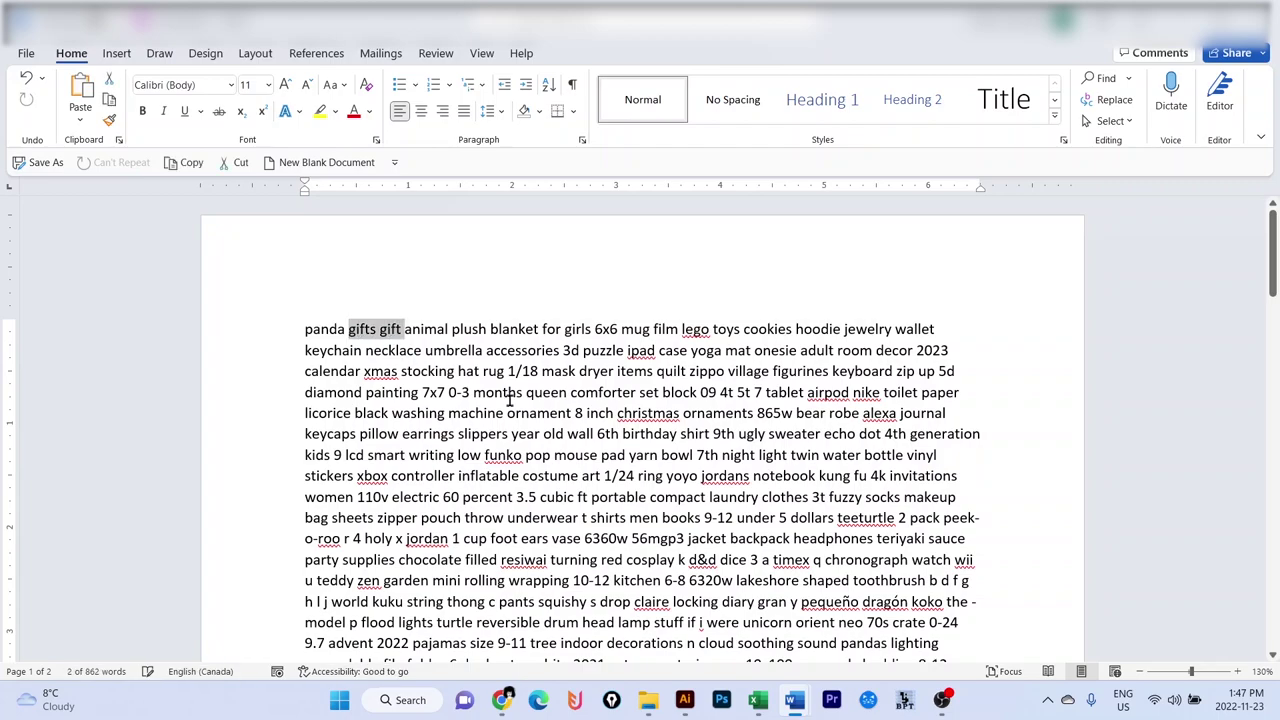
pyautogui.click(517, 329)
pyautogui.doubleClick(517, 329)
pyautogui.press('Delete')
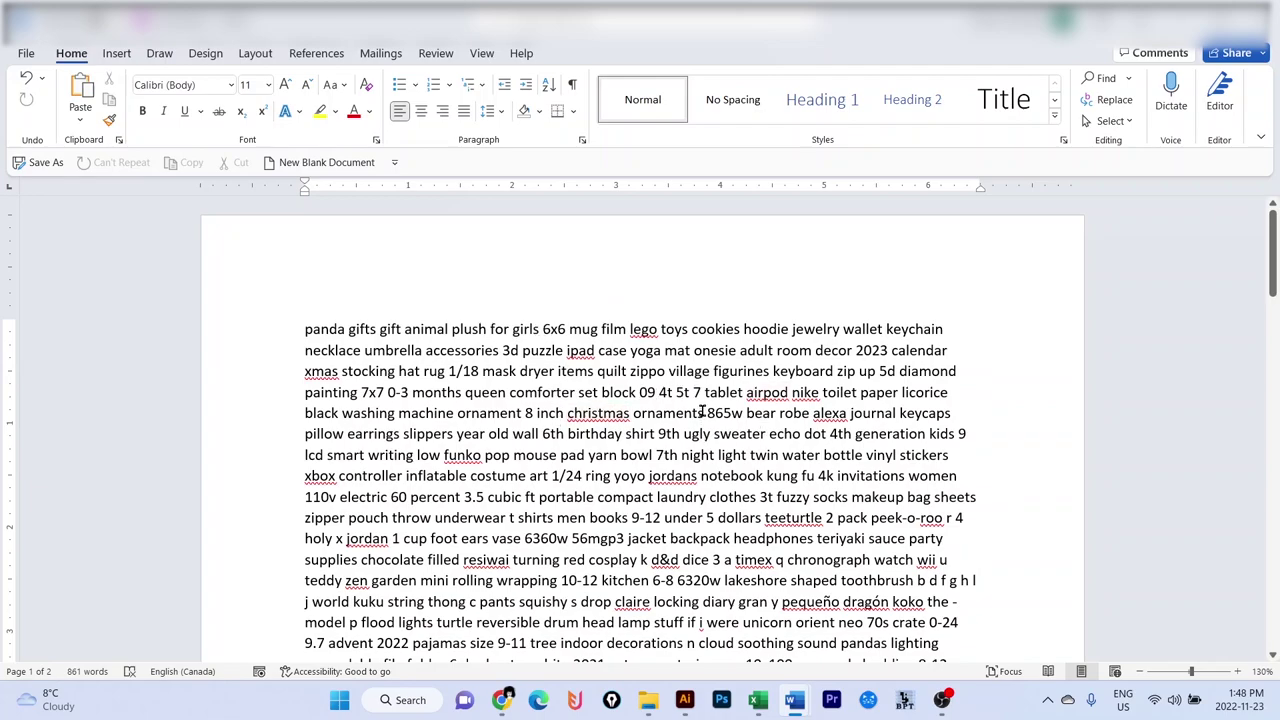
pyautogui.scroll(-4, 450, 380)
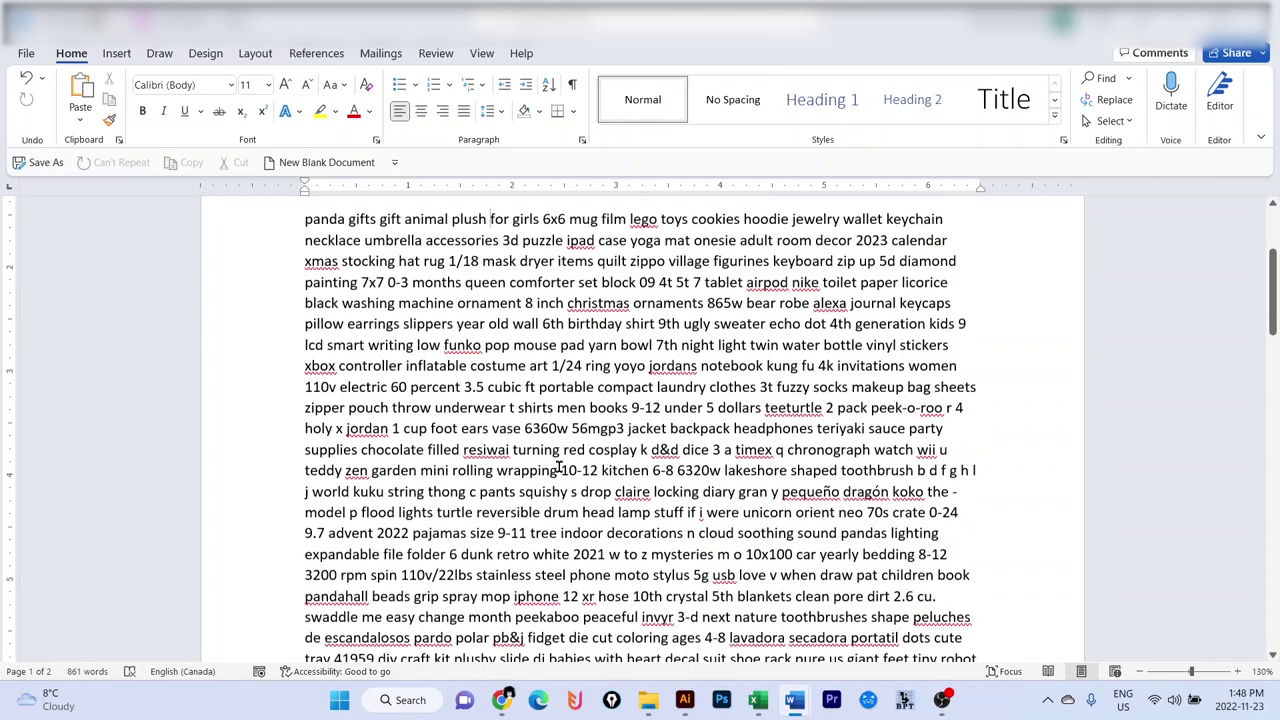
pyautogui.scroll(4, 579, 456)
pyautogui.scroll(1, 579, 456)
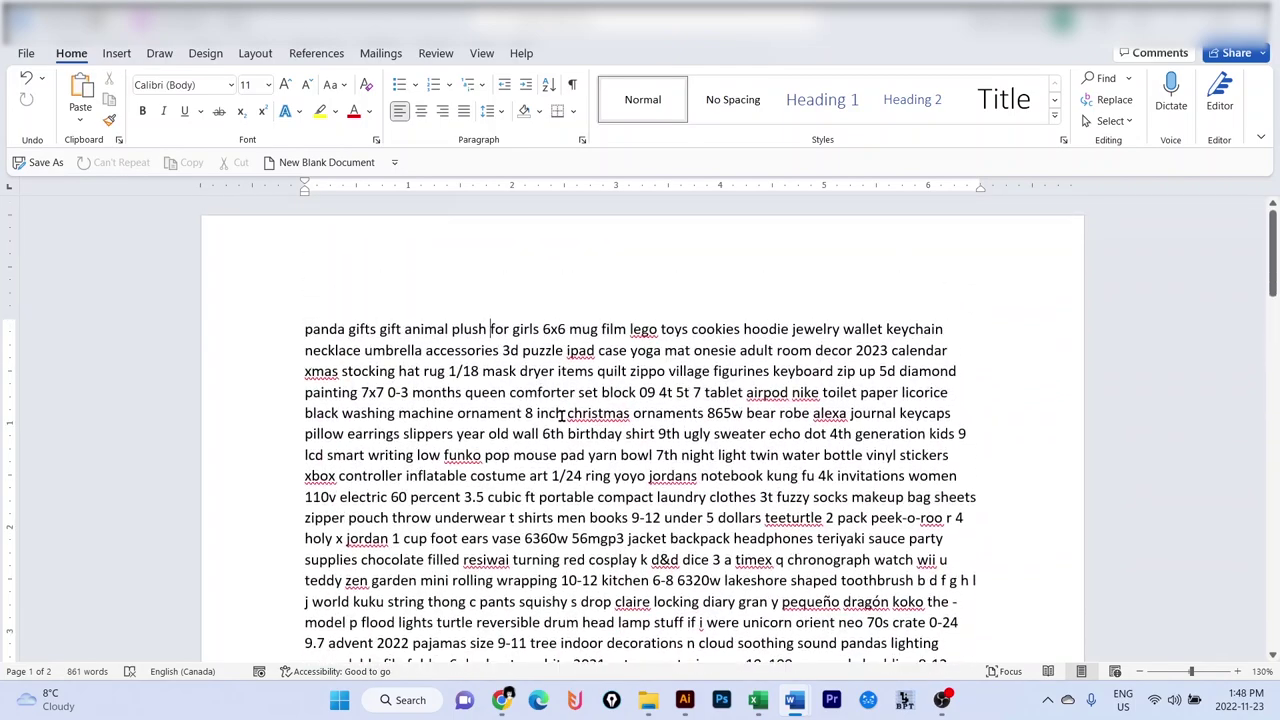
pyautogui.scroll(-3, 530, 420)
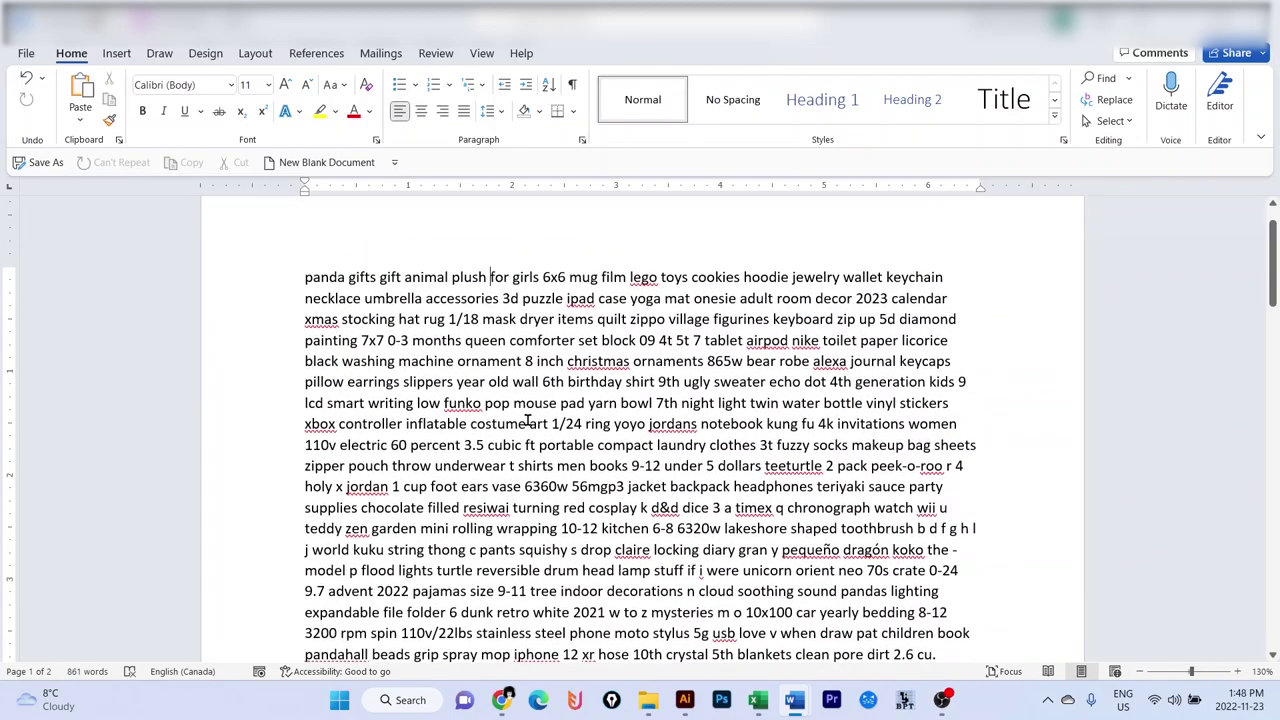
pyautogui.scroll(-2, 527, 422)
pyautogui.scroll(4, 527, 420)
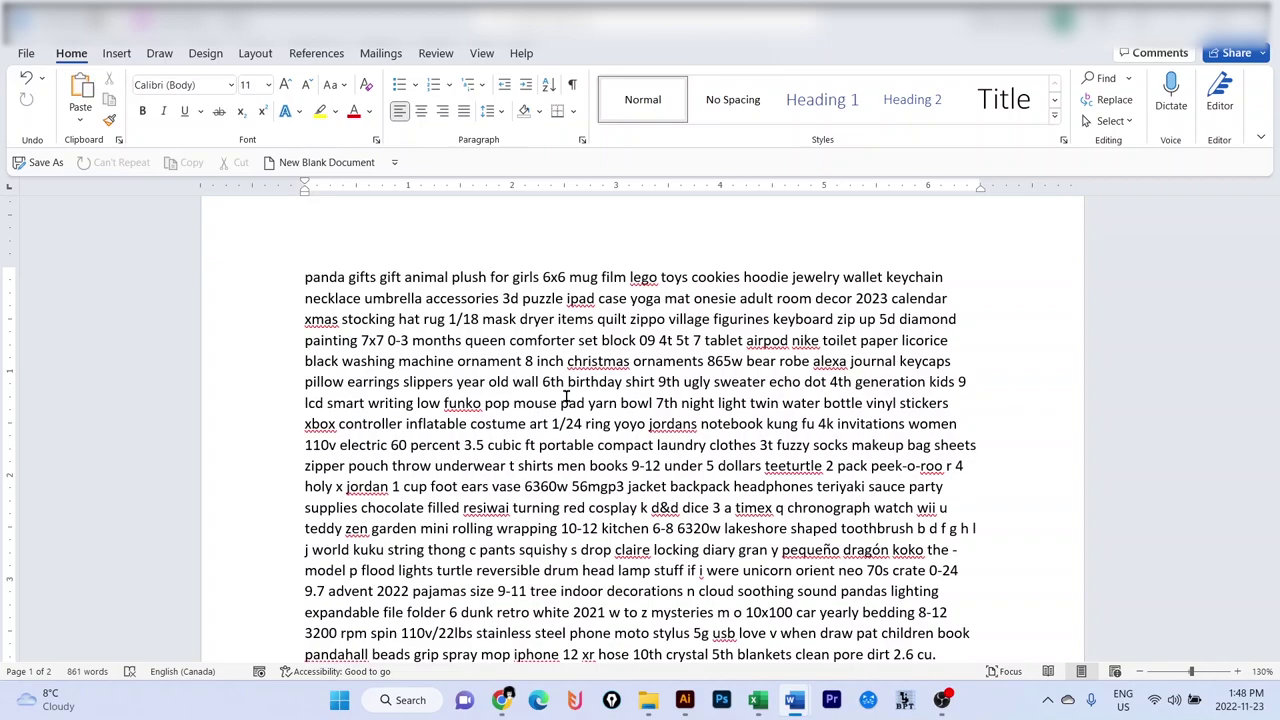
pyautogui.scroll(1, 500, 390)
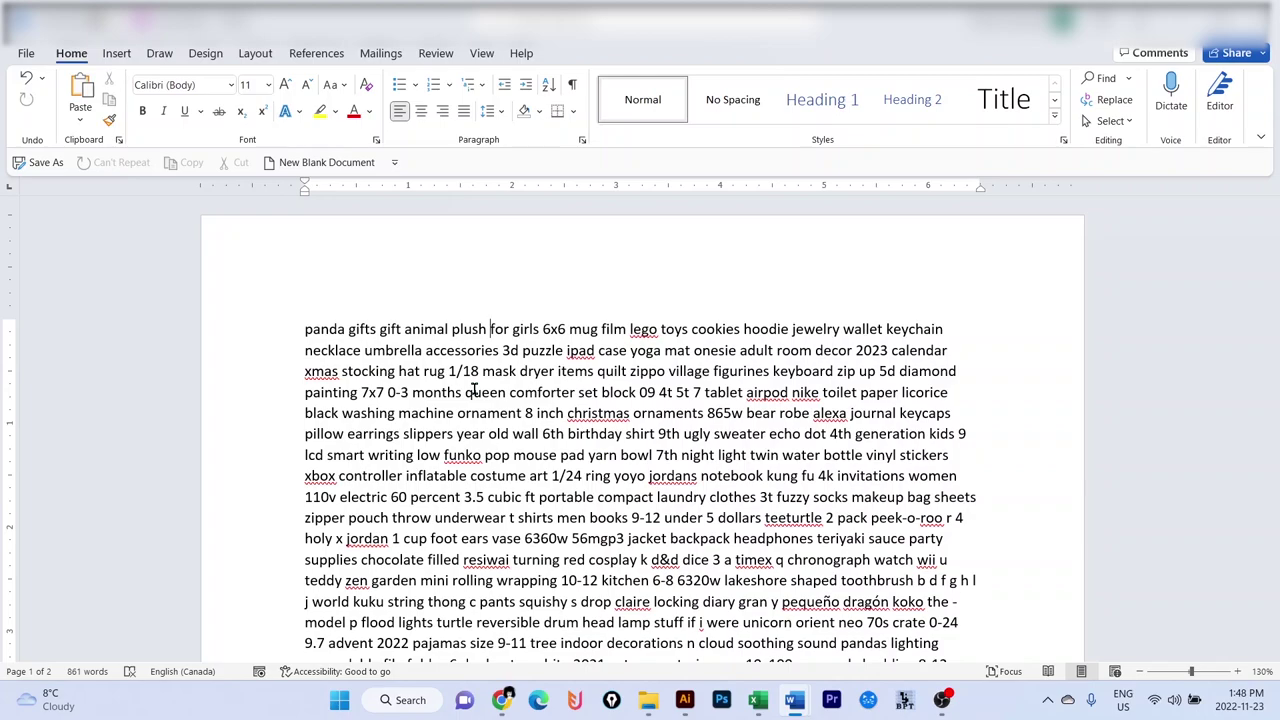
# Step: Copy column A's panda keywords in Excel and return to the Google Ads keyword plan in Chrome
pyautogui.hotkey('alt', 'Tab')
pyautogui.scroll(-3, 200, 437)
pyautogui.scroll(6, 250, 440)
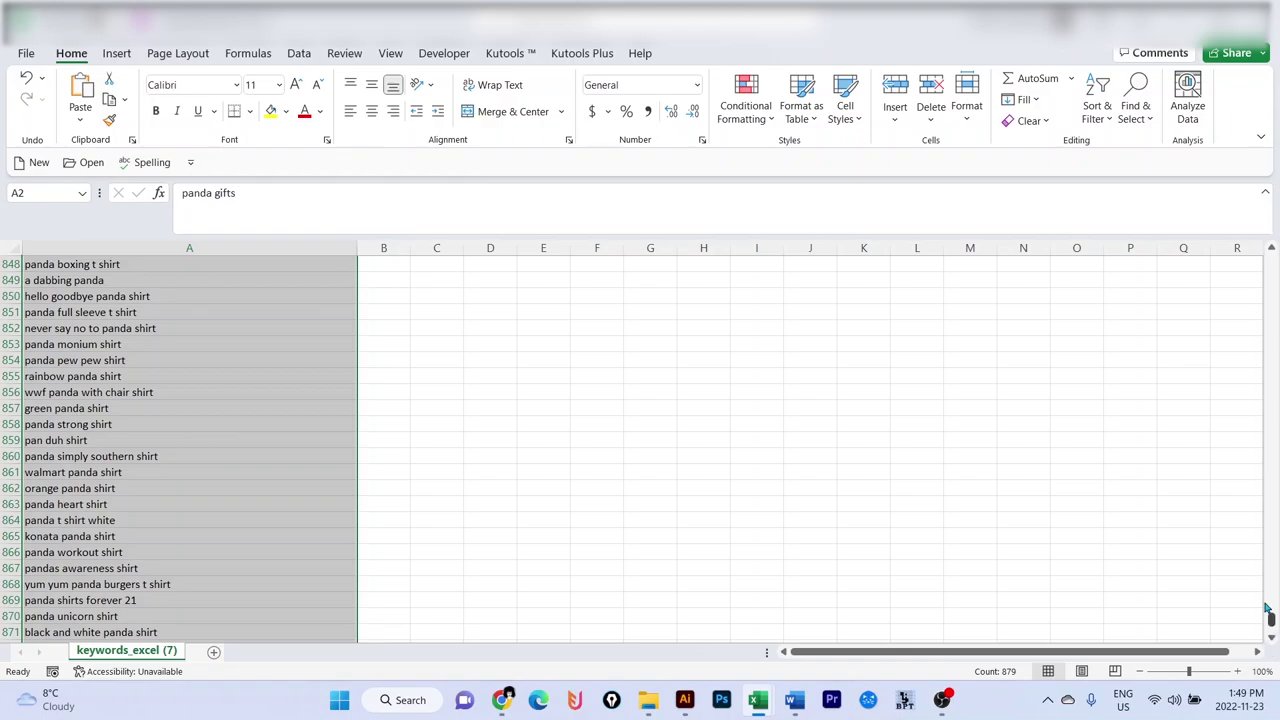
pyautogui.moveTo(1271, 620); pyautogui.dragTo(1271, 262)
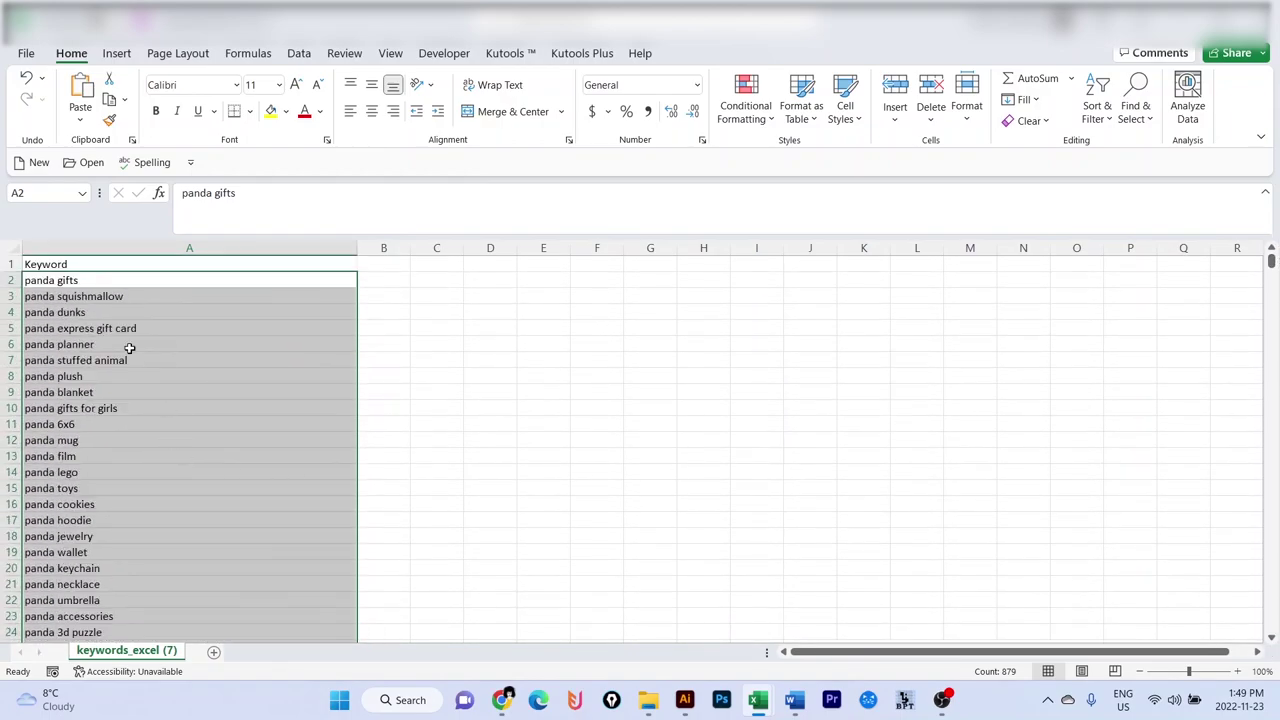
pyautogui.rightClick(98, 330)
pyautogui.click(141, 212)
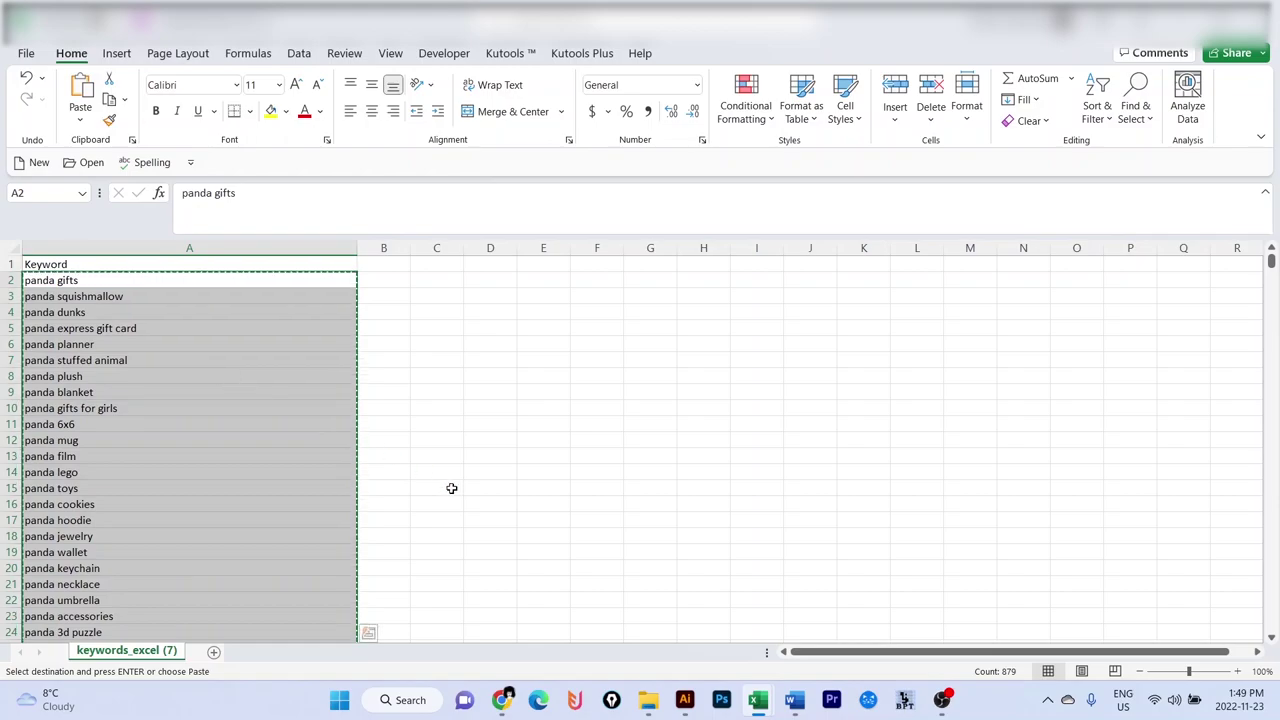
pyautogui.moveTo(510, 697)
pyautogui.click(410, 615)
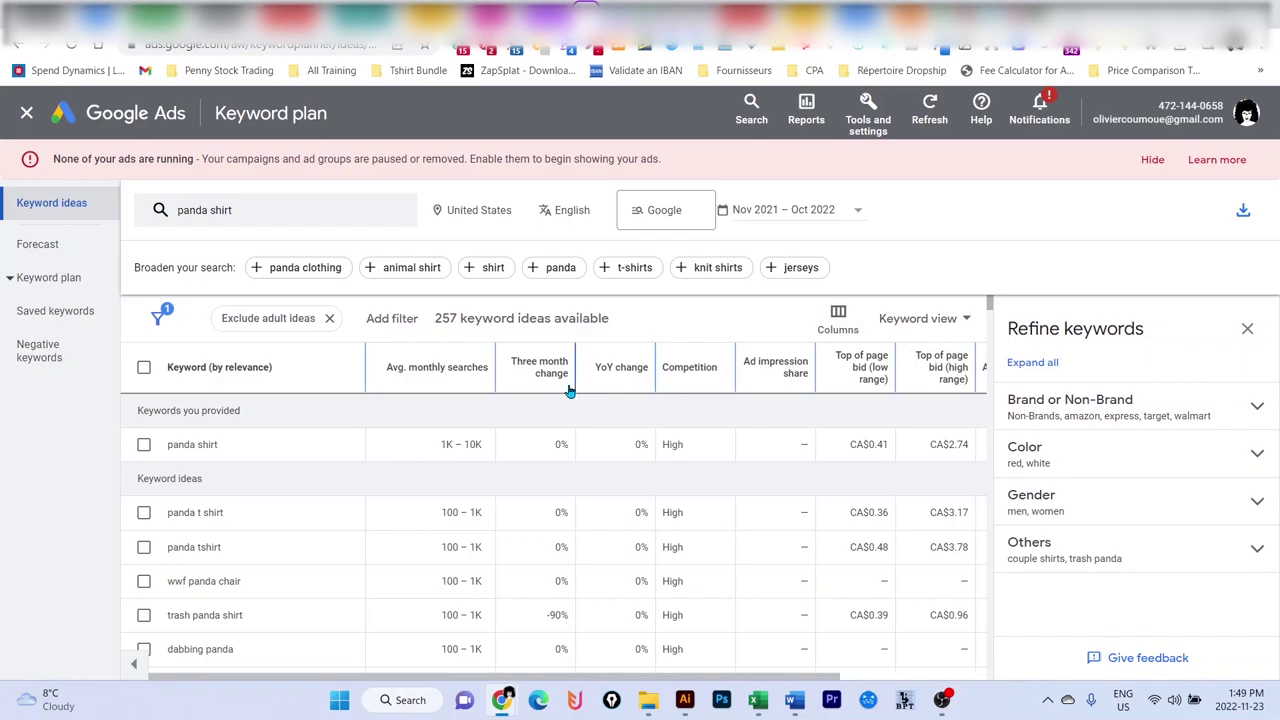
# Step: Paste the keyword list into Keyword Planner's search volume and forecasts box and submit
pyautogui.click(866, 112)
pyautogui.click(252, 251)
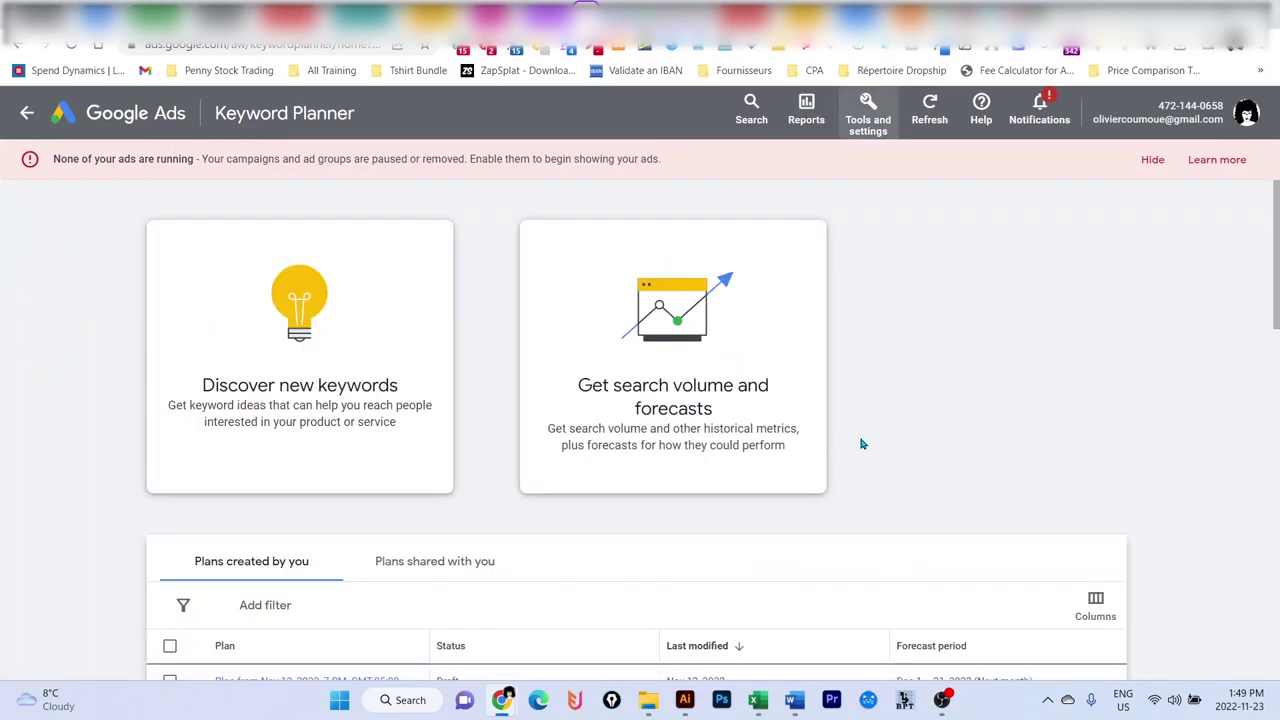
pyautogui.click(673, 323)
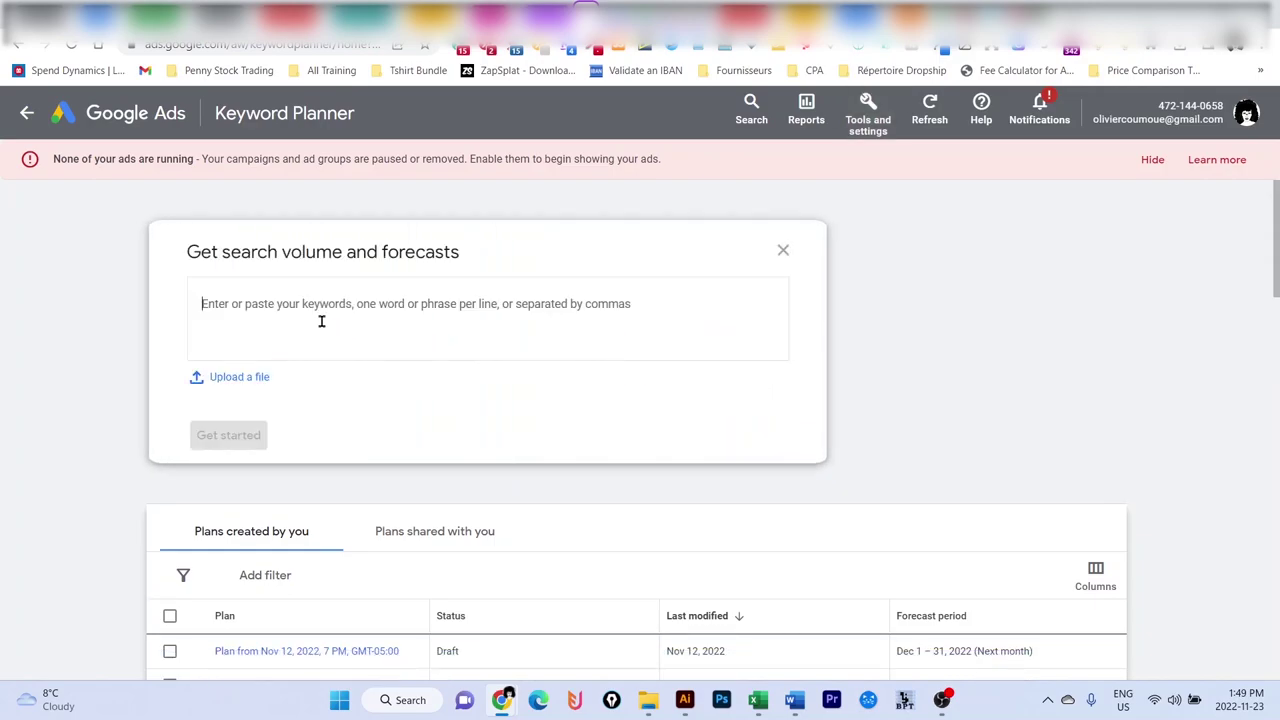
pyautogui.hotkey('ctrl', 'v')
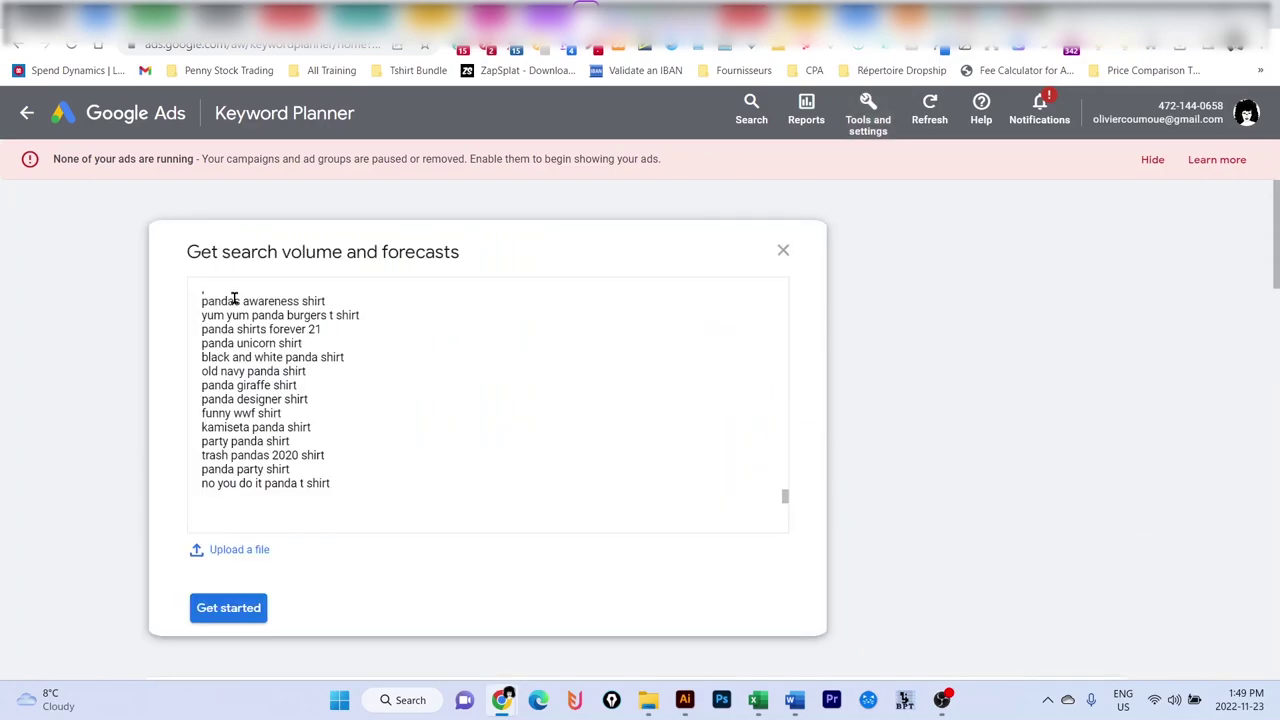
pyautogui.click(226, 612)
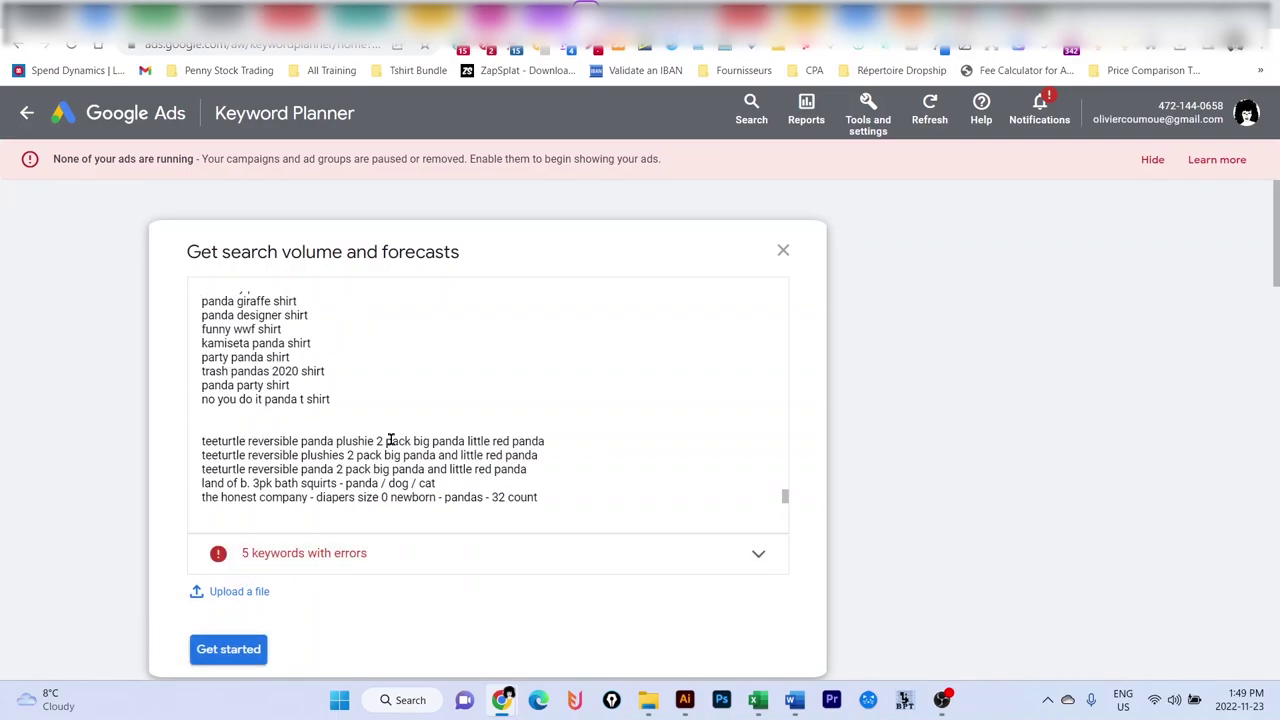
# Step: Delete the five erroring keywords at the end and get search volumes
pyautogui.moveTo(566, 497); pyautogui.dragTo(200, 430)
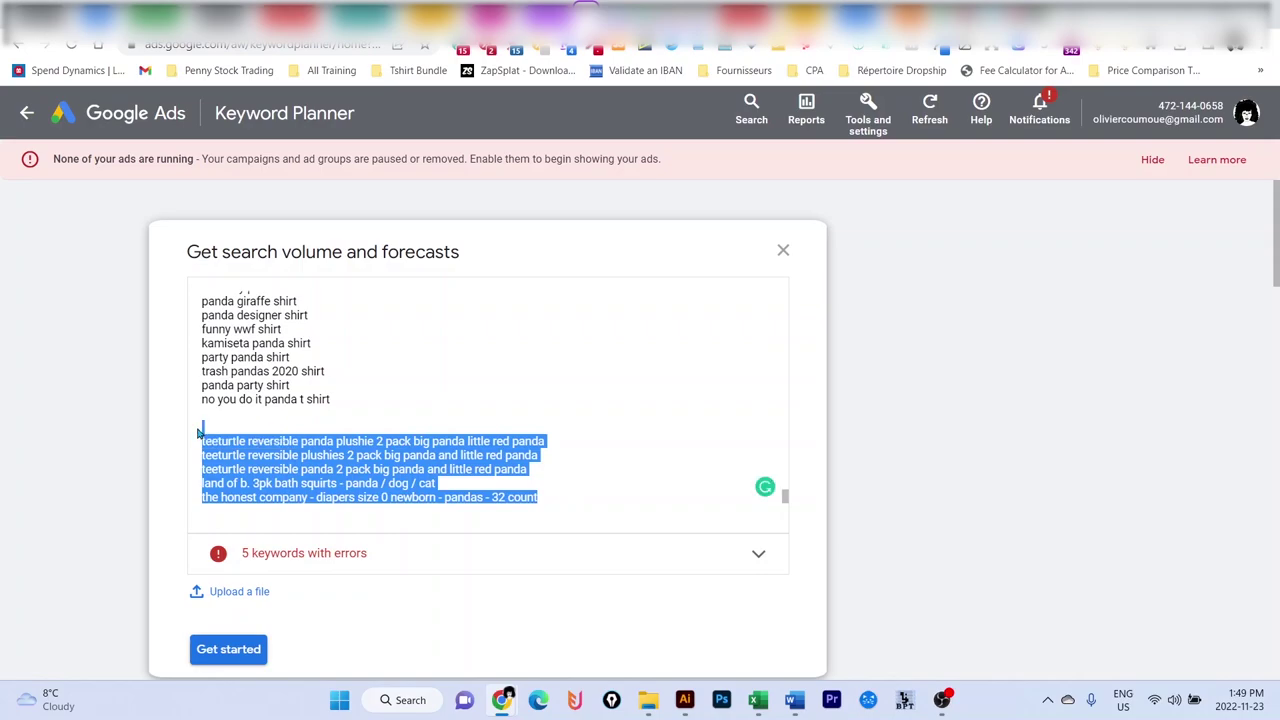
pyautogui.press('BackSpace')
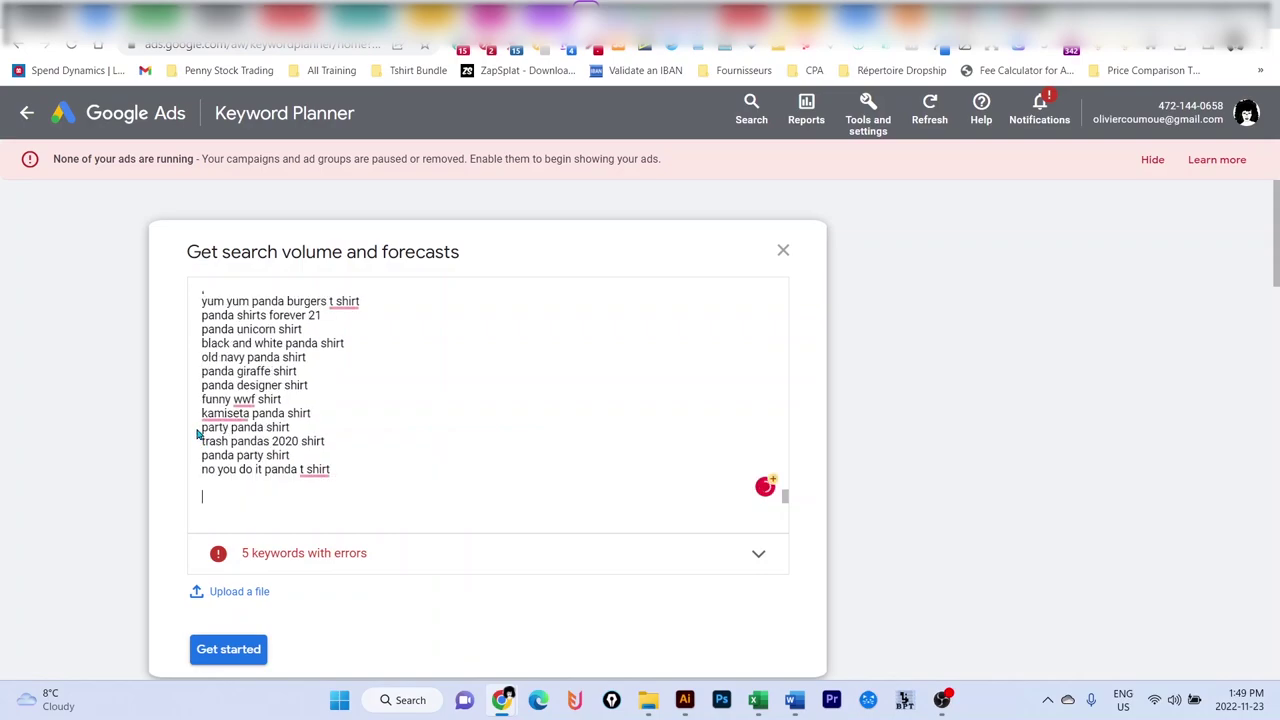
pyautogui.click(203, 647)
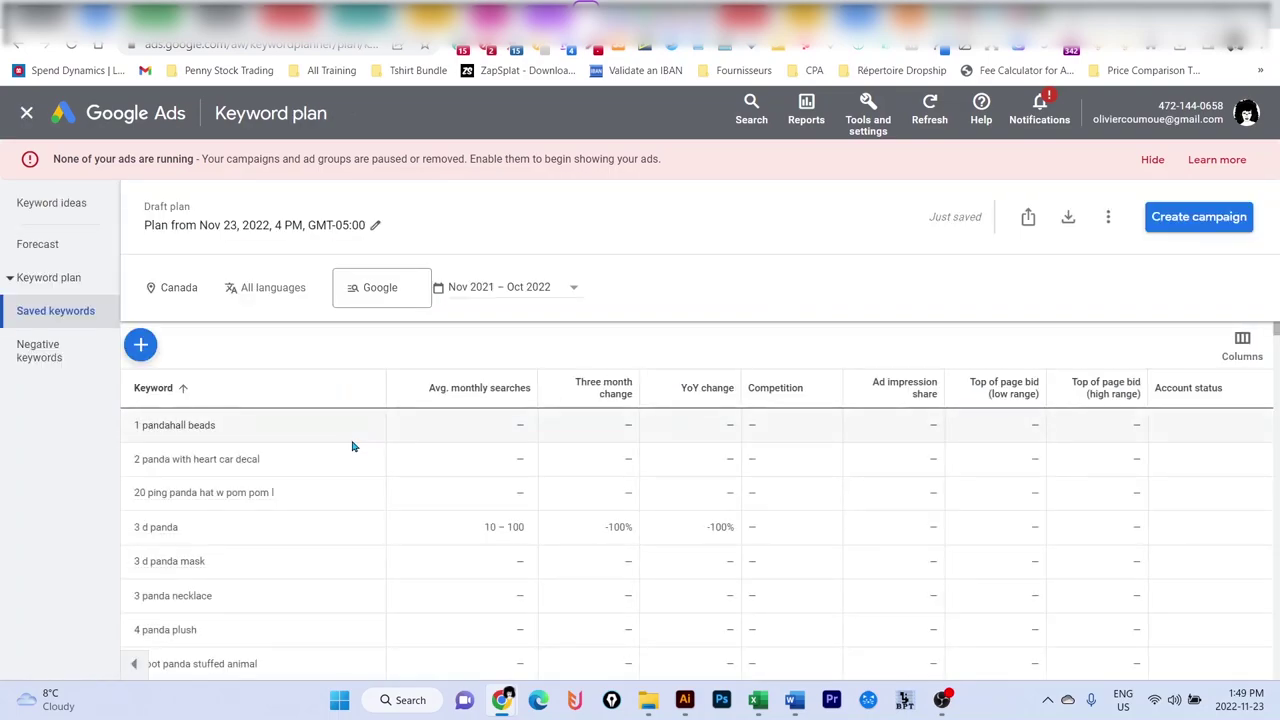
# Step: Replace Canada with United States as the plan's target location and save
pyautogui.click(206, 289)
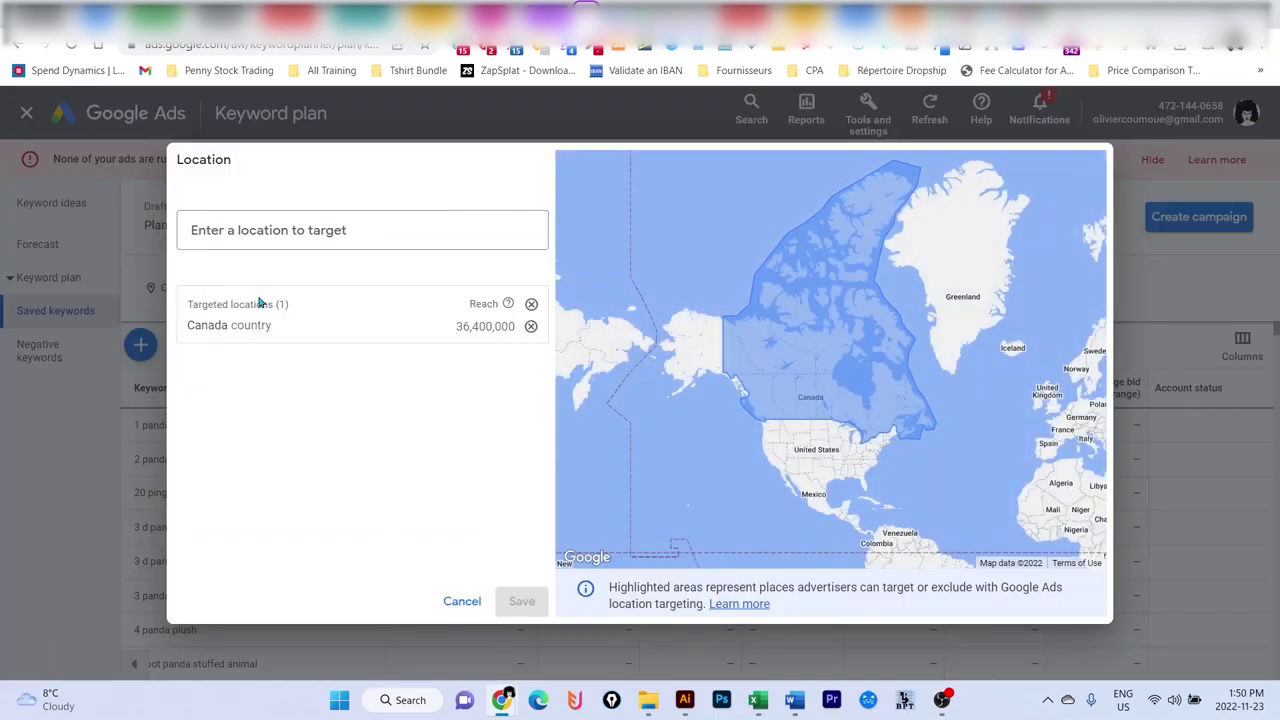
pyautogui.click(531, 326)
pyautogui.click(338, 230)
pyautogui.write('unite')
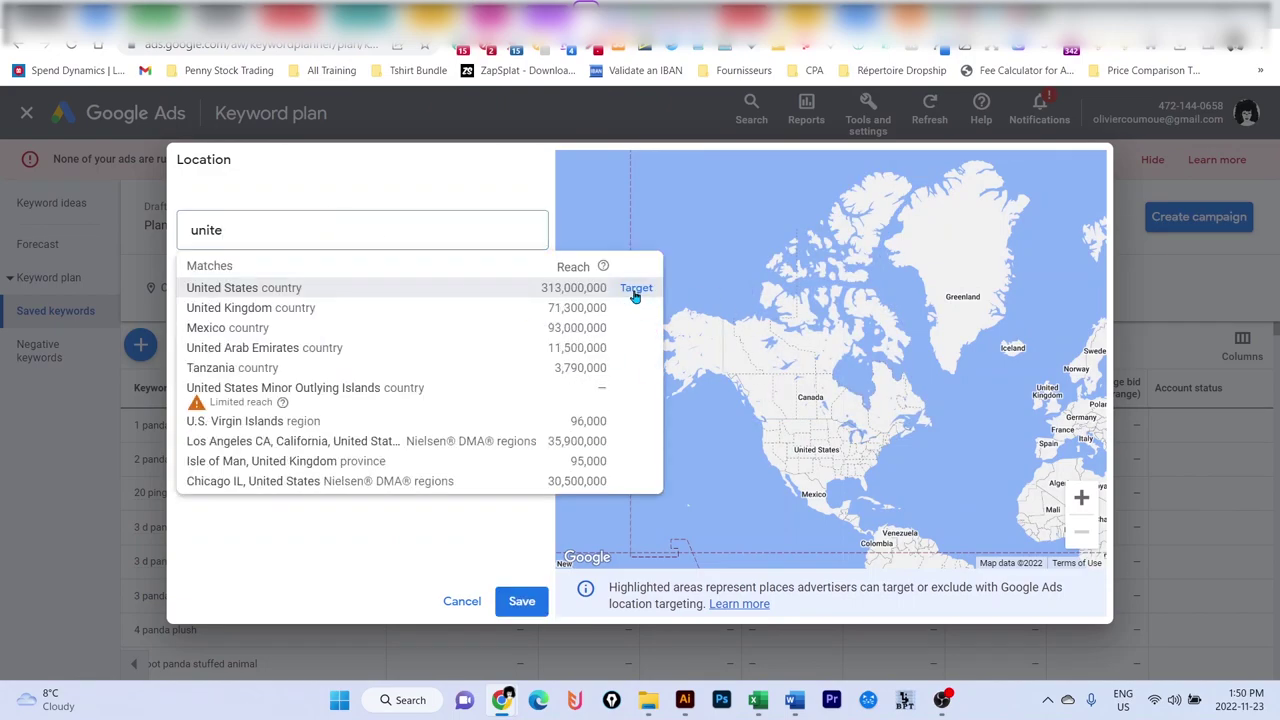
pyautogui.click(636, 288)
pyautogui.click(521, 600)
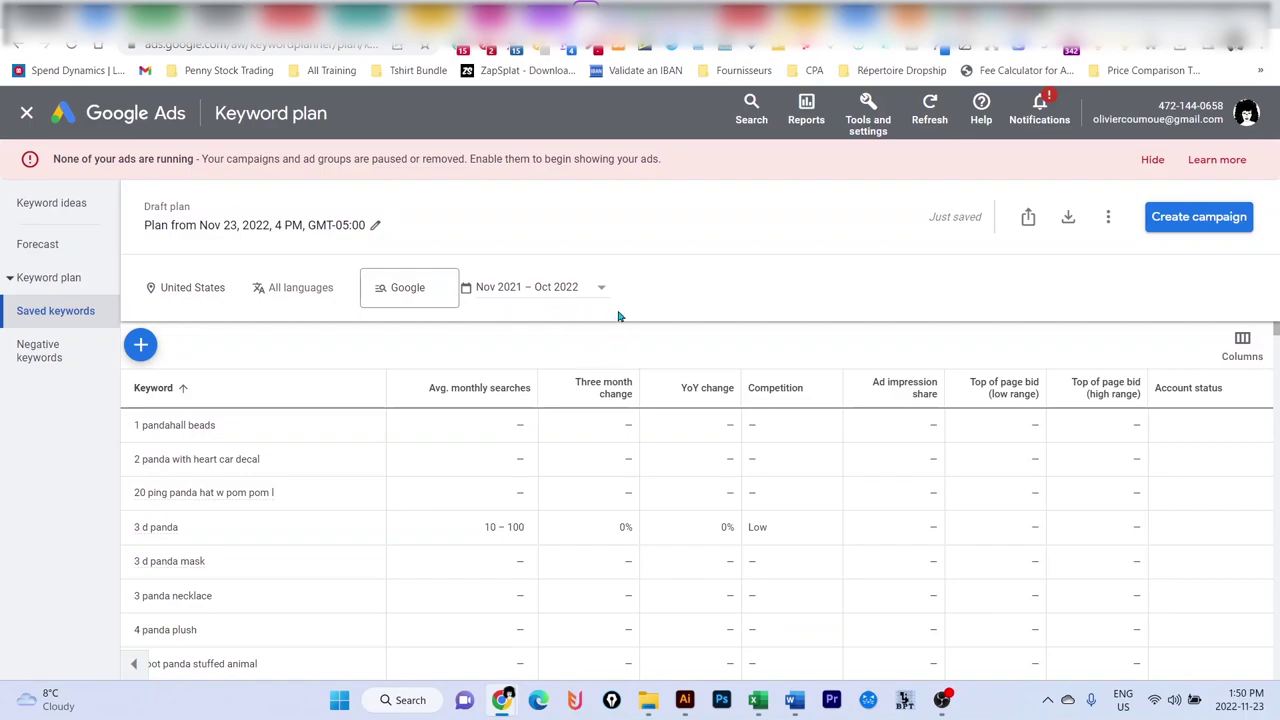
# Step: Download Plan historical metrics as .csv and widen the keyword column A in Excel
pyautogui.click(1070, 221)
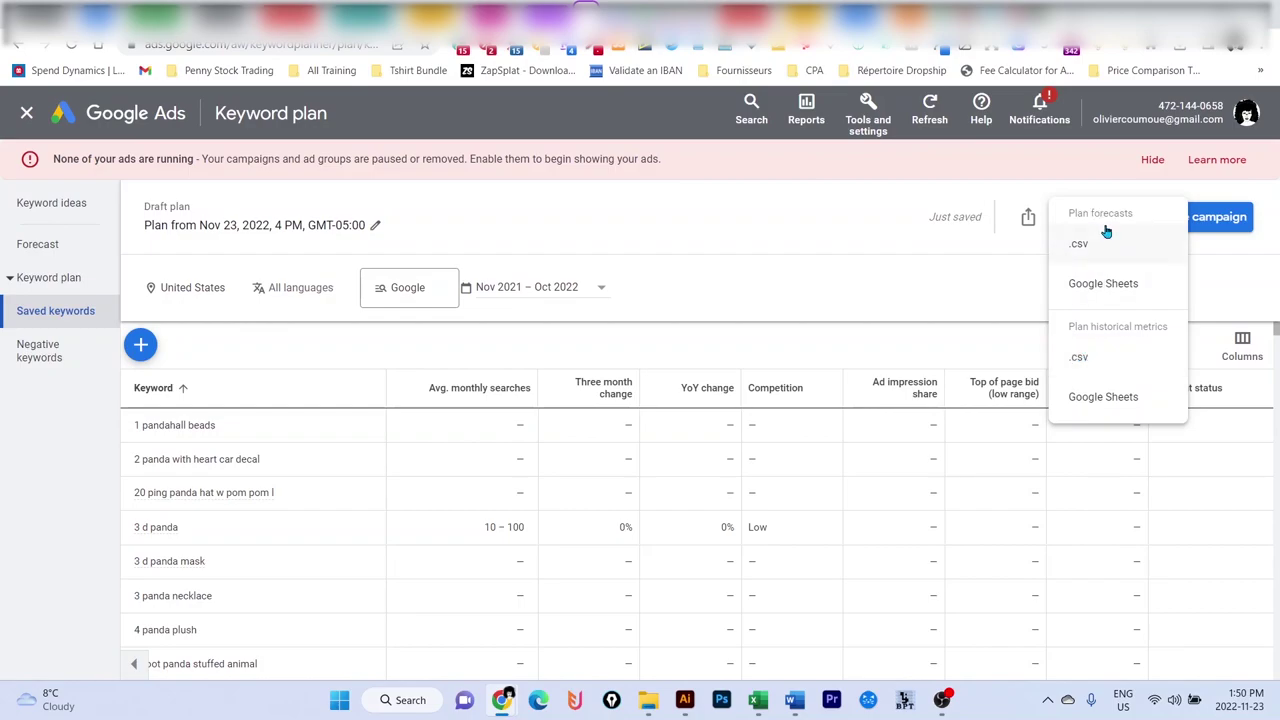
pyautogui.click(1102, 362)
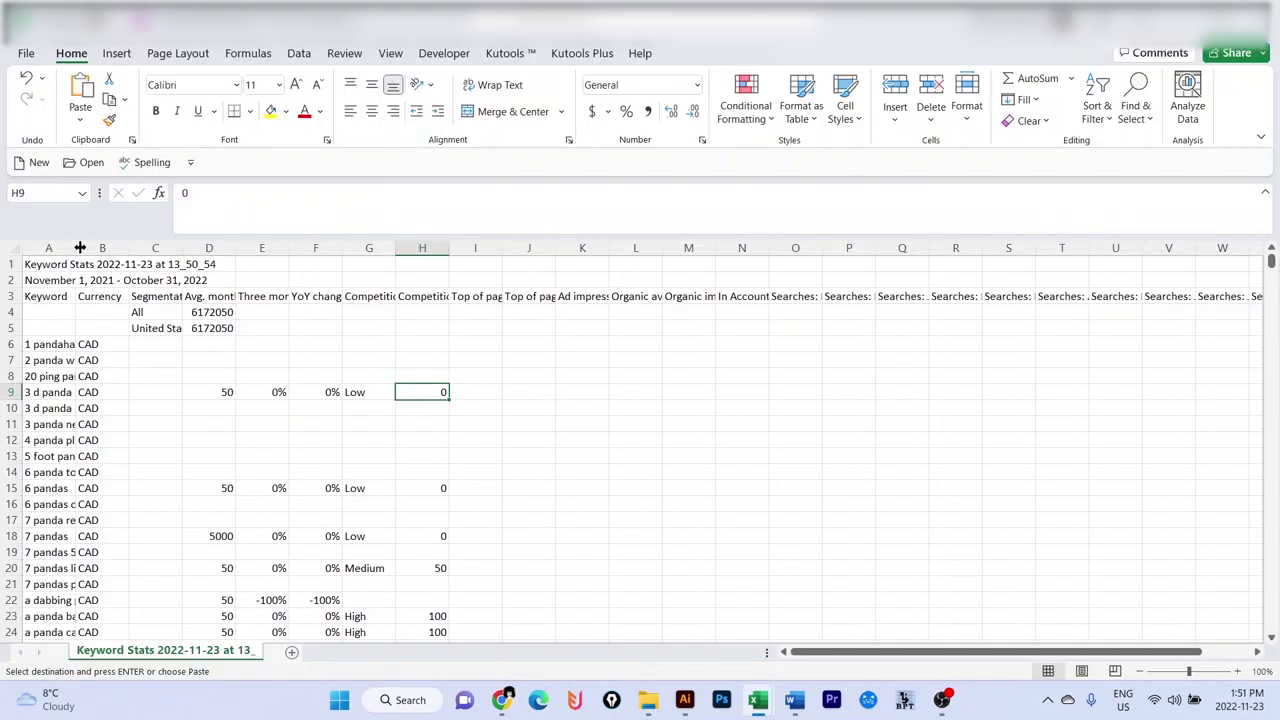
pyautogui.moveTo(80, 247); pyautogui.dragTo(228, 252)
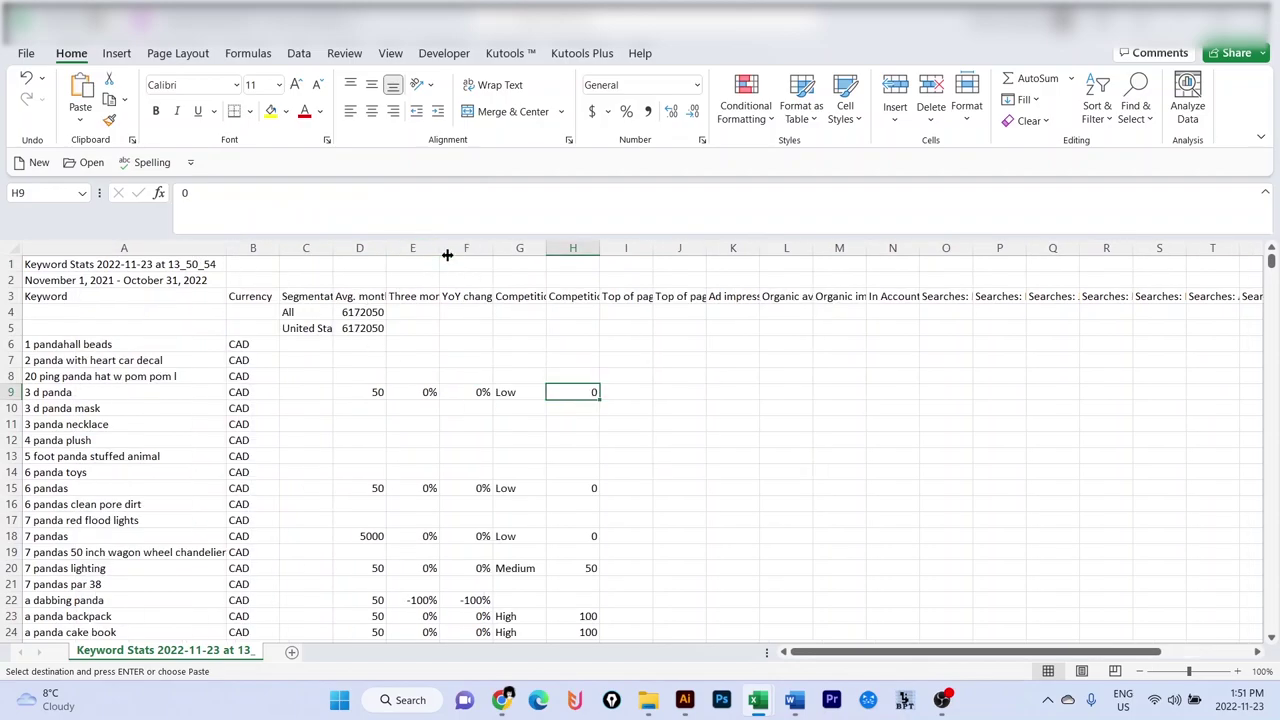
# Step: Clear all columns from E onward and fit column D to its contents
pyautogui.moveTo(412, 249); pyautogui.dragTo(662, 262)
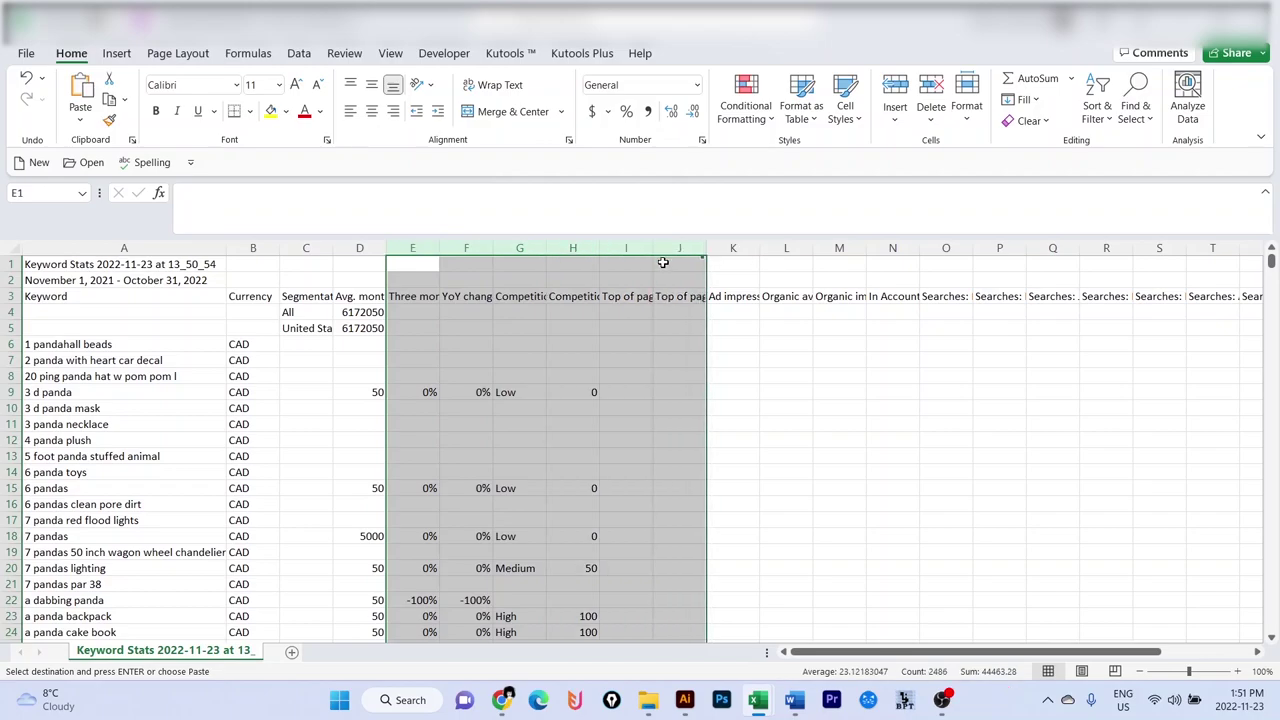
pyautogui.hotkey('ctrl', 'shift', 'Right')
pyautogui.hotkey('ctrl', '-')
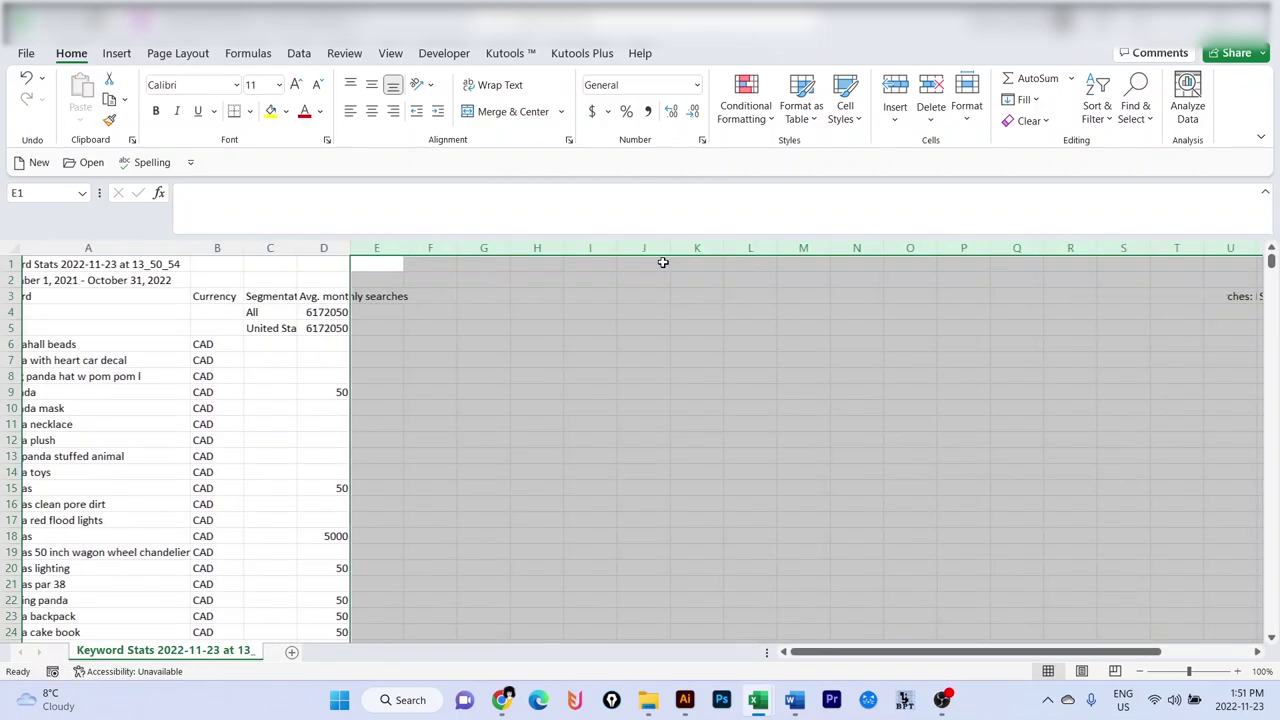
pyautogui.press('Left')
pyautogui.press('Left')
pyautogui.press('Left')
pyautogui.doubleClick(385, 247)
# Step: Delete the Segmentation column C
pyautogui.click(305, 296)
pyautogui.doubleClick(333, 247)
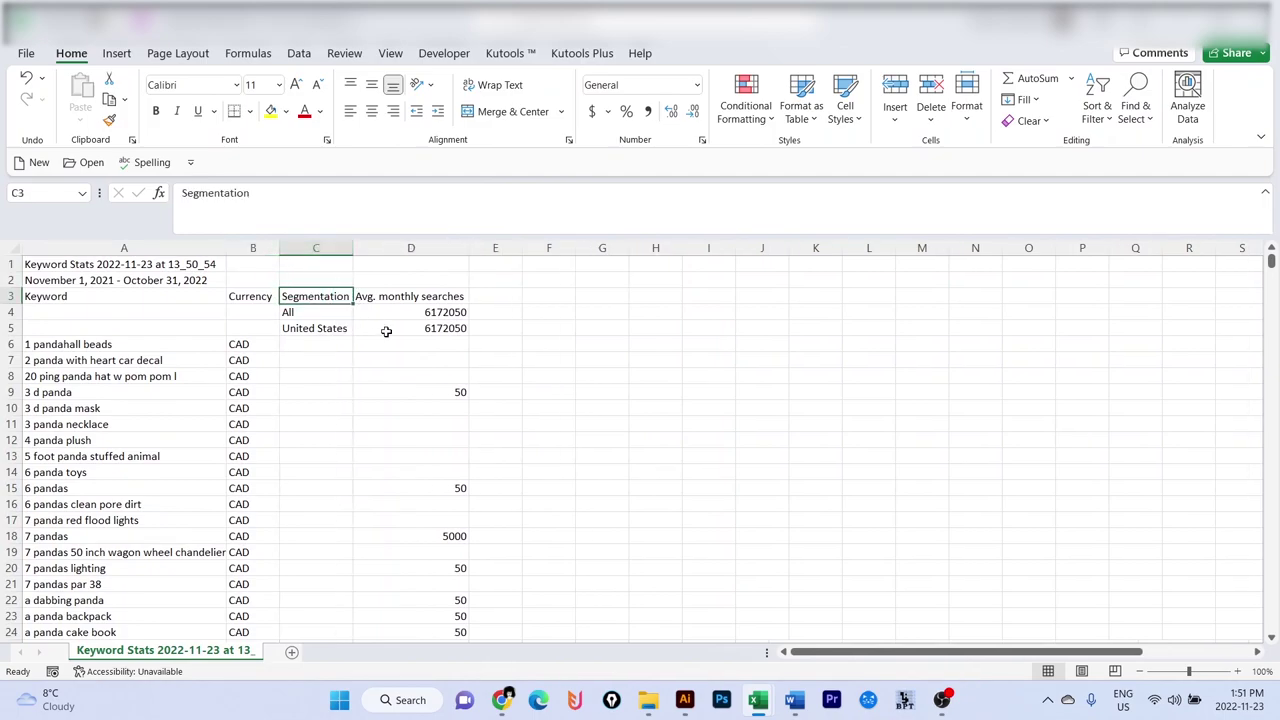
pyautogui.click(315, 247)
pyautogui.rightClick(316, 250)
pyautogui.press('Escape')
pyautogui.click(310, 330)
pyautogui.click(323, 249)
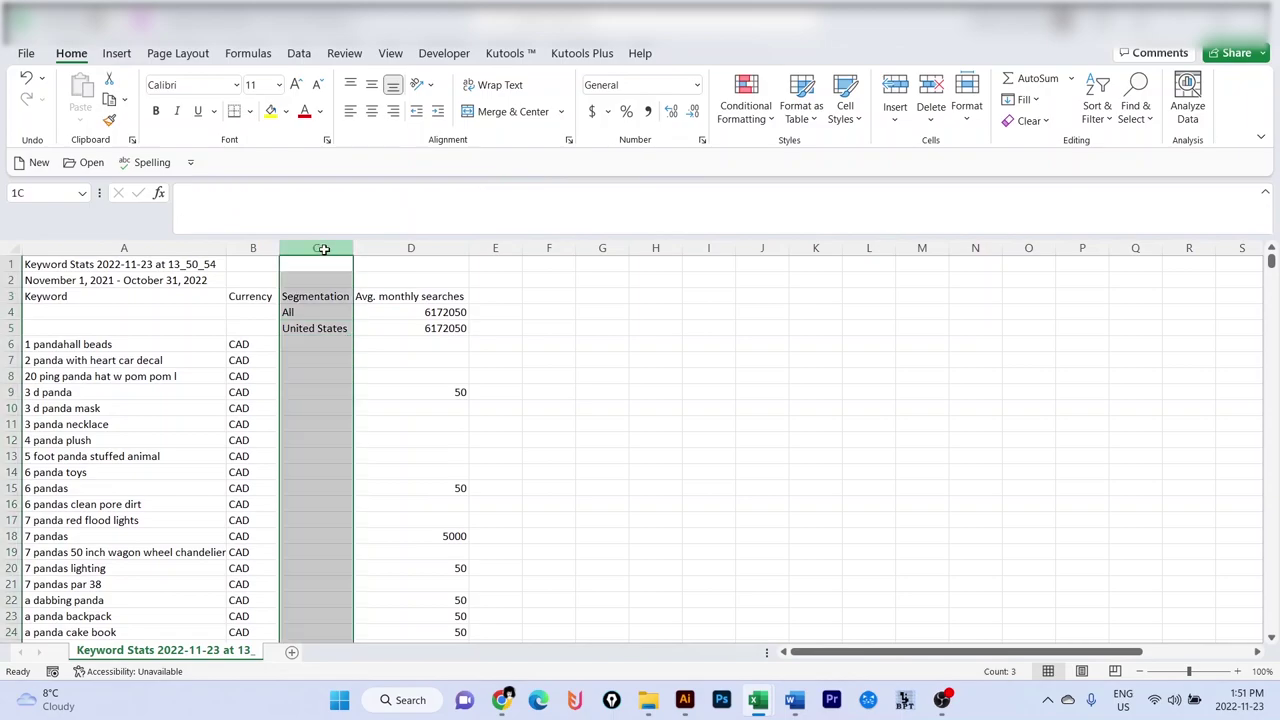
pyautogui.rightClick(323, 249)
pyautogui.click(366, 443)
pyautogui.click(301, 404)
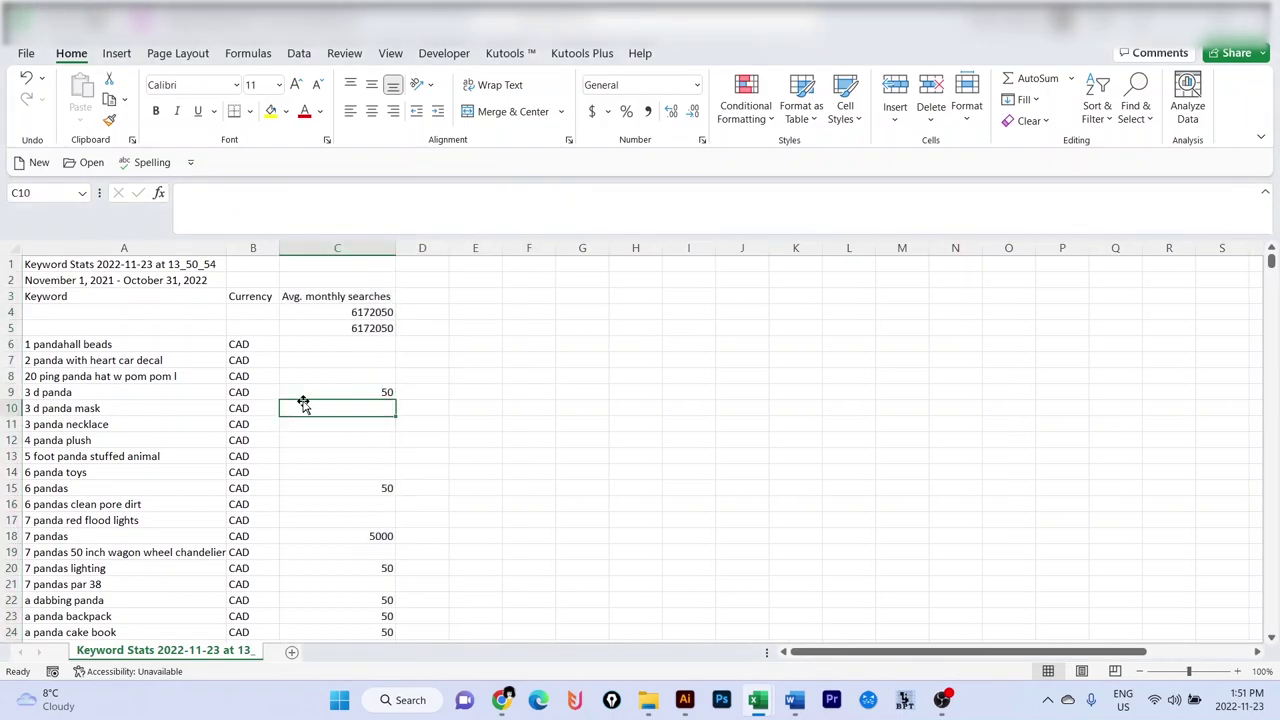
# Step: Delete the Currency column B
pyautogui.click(251, 252)
pyautogui.rightClick(253, 252)
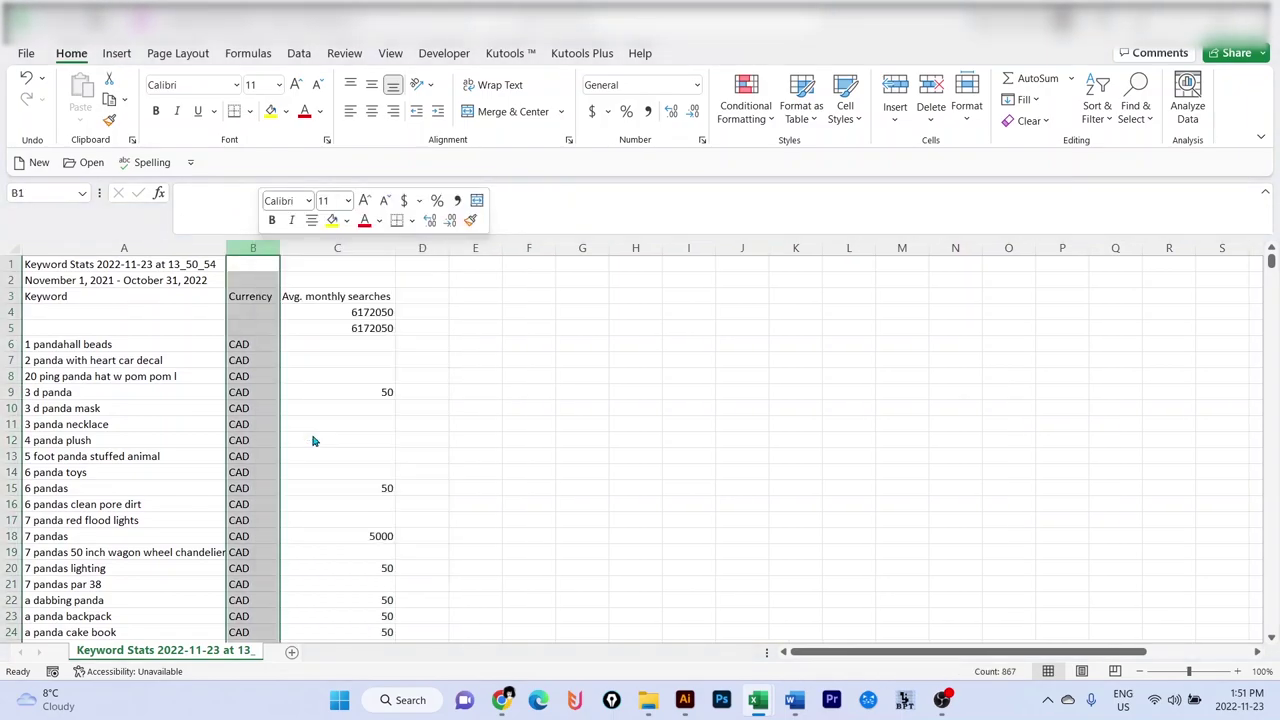
pyautogui.click(313, 441)
pyautogui.click(254, 392)
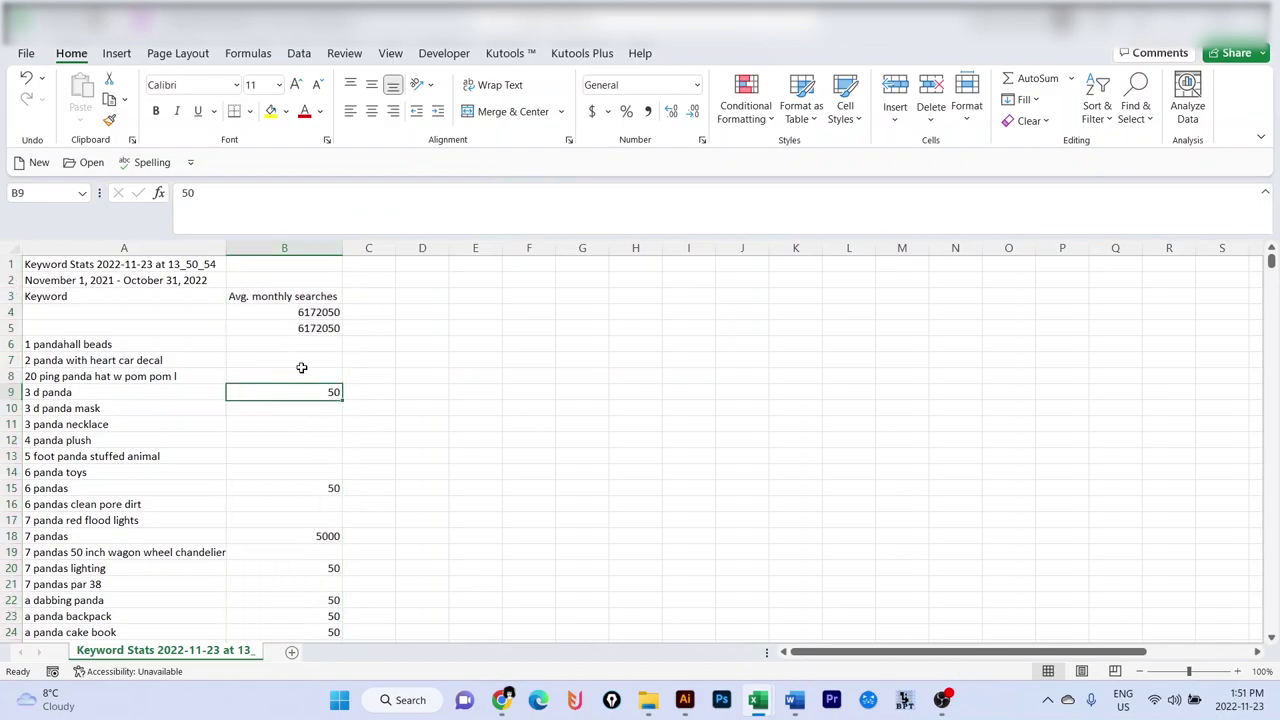
# Step: Delete totals rows 4–5 and select the keyword data from row 3 to the end
pyautogui.click(12, 314)
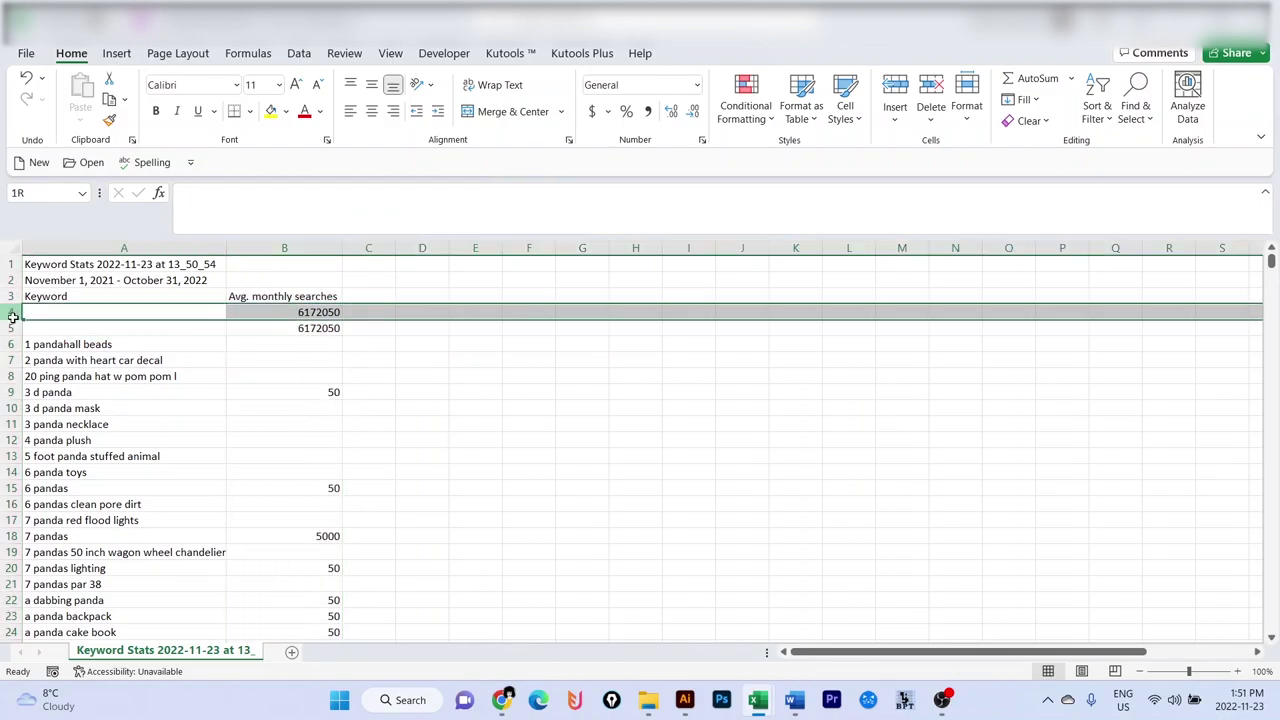
pyautogui.moveTo(12, 314); pyautogui.dragTo(12, 330)
pyautogui.rightClick(14, 318)
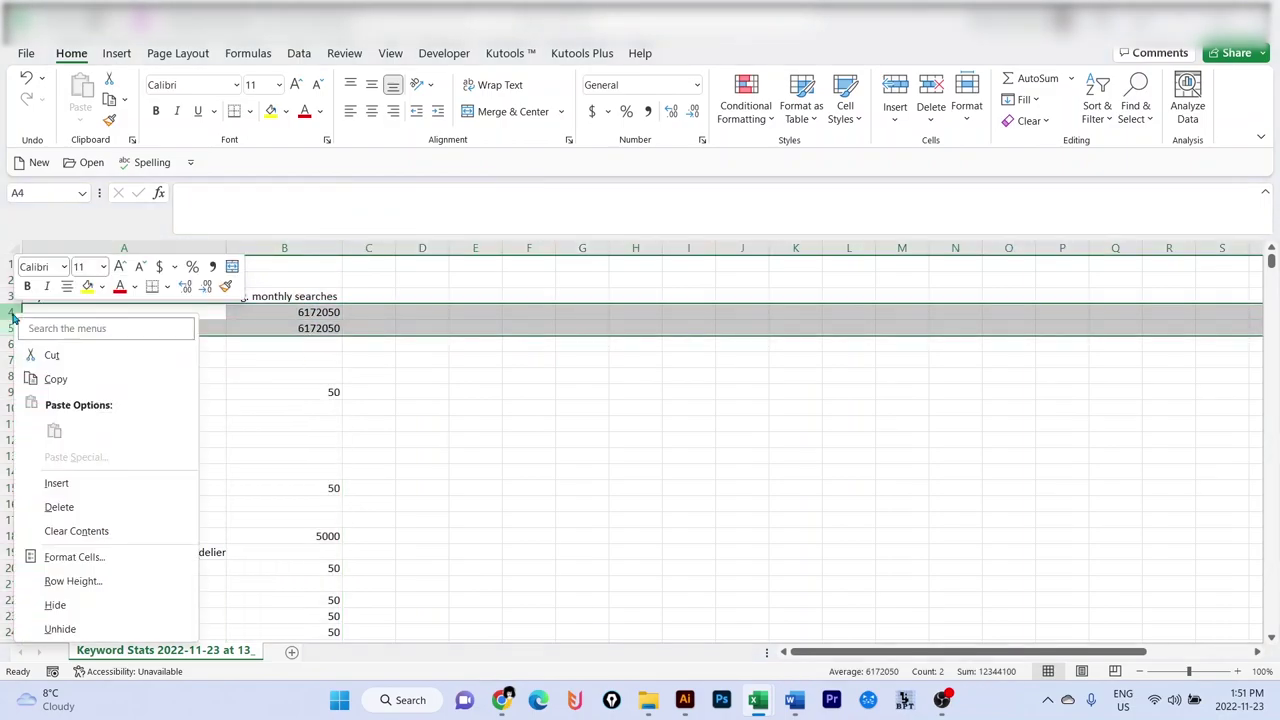
pyautogui.click(122, 507)
pyautogui.moveTo(145, 298); pyautogui.dragTo(280, 315)
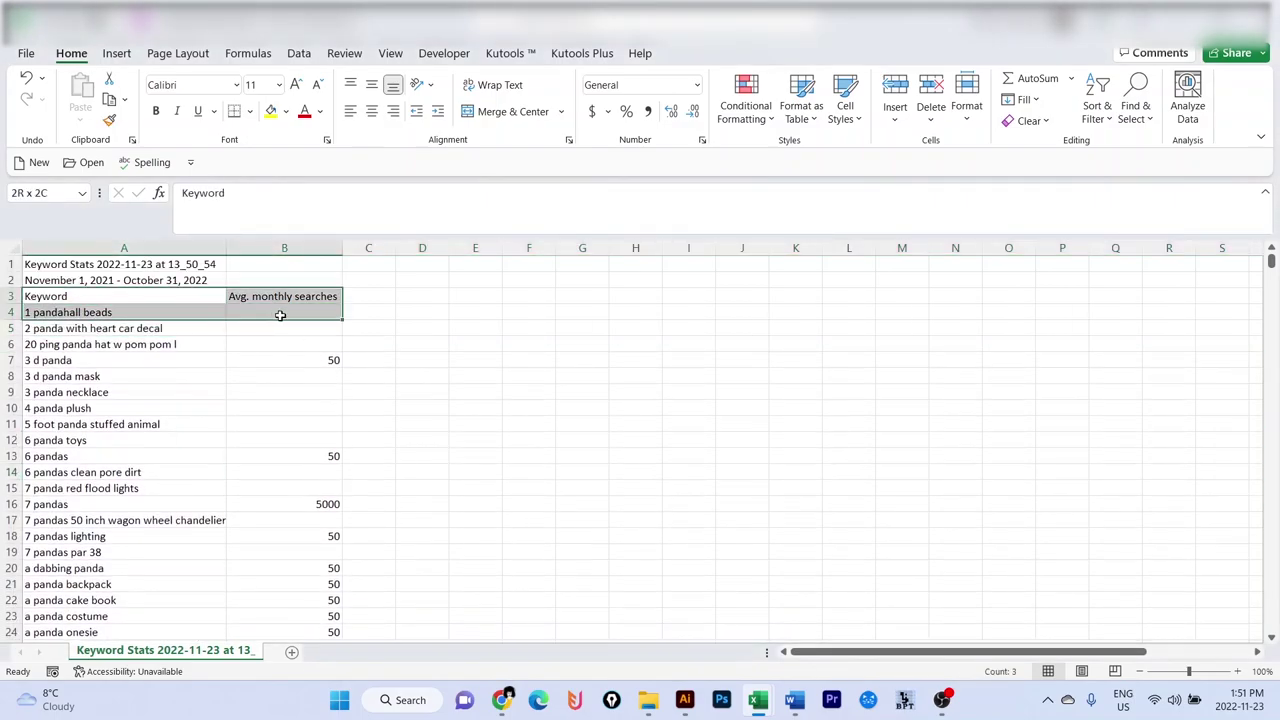
pyautogui.hotkey('ctrl', 'shift', 'Down')
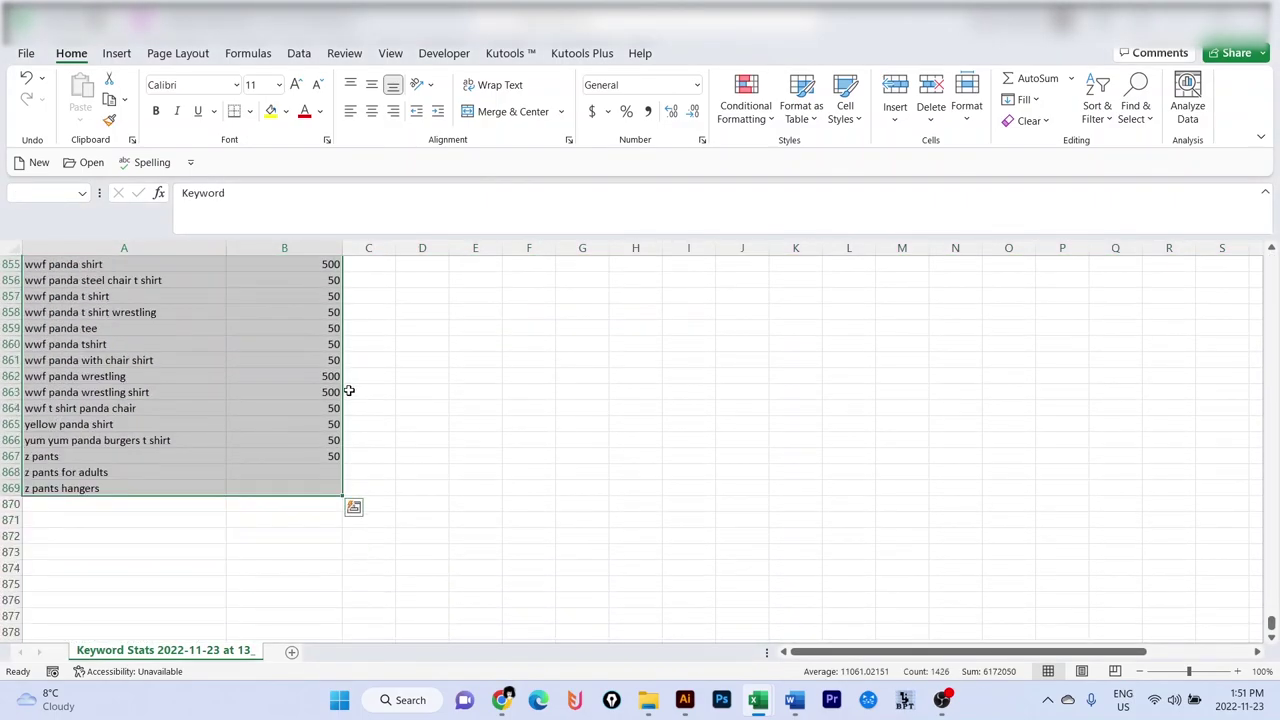
# Step: Add filters to the keyword table and sort monthly searches from largest to smallest
pyautogui.click(1107, 118)
pyautogui.click(1112, 220)
pyautogui.moveTo(1272, 626); pyautogui.dragTo(1272, 258)
pyautogui.click(303, 391)
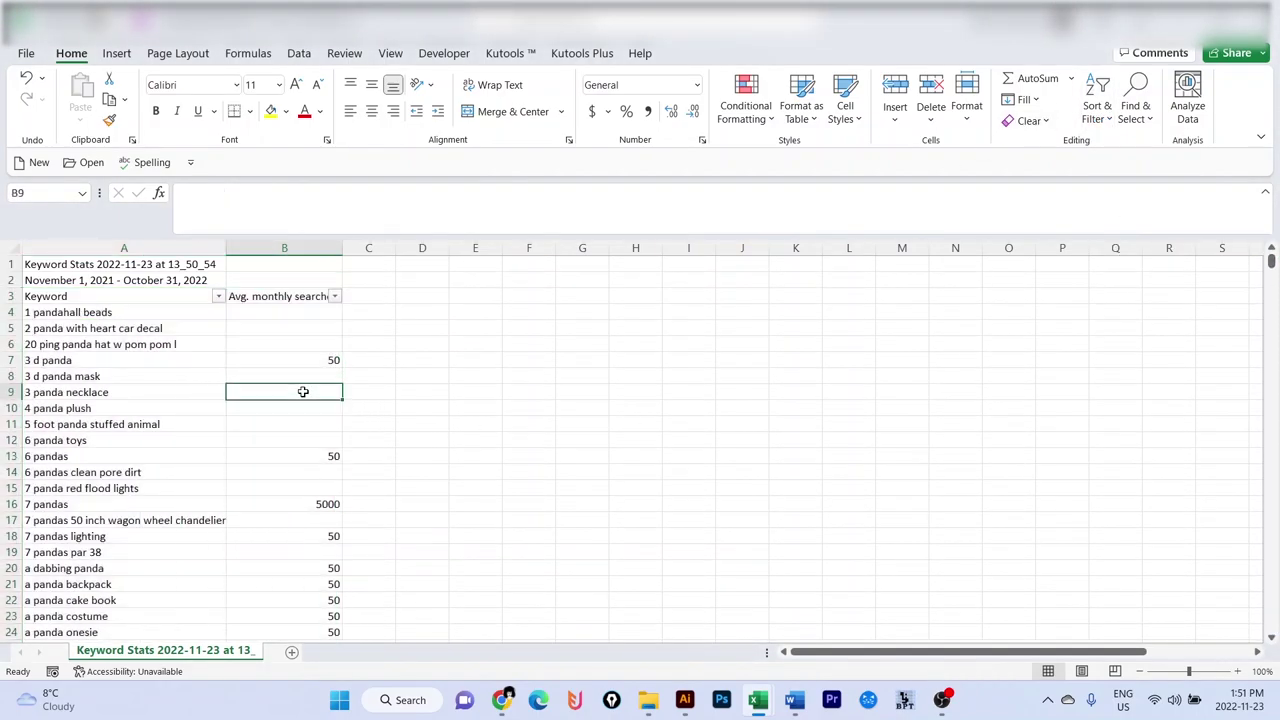
pyautogui.click(334, 297)
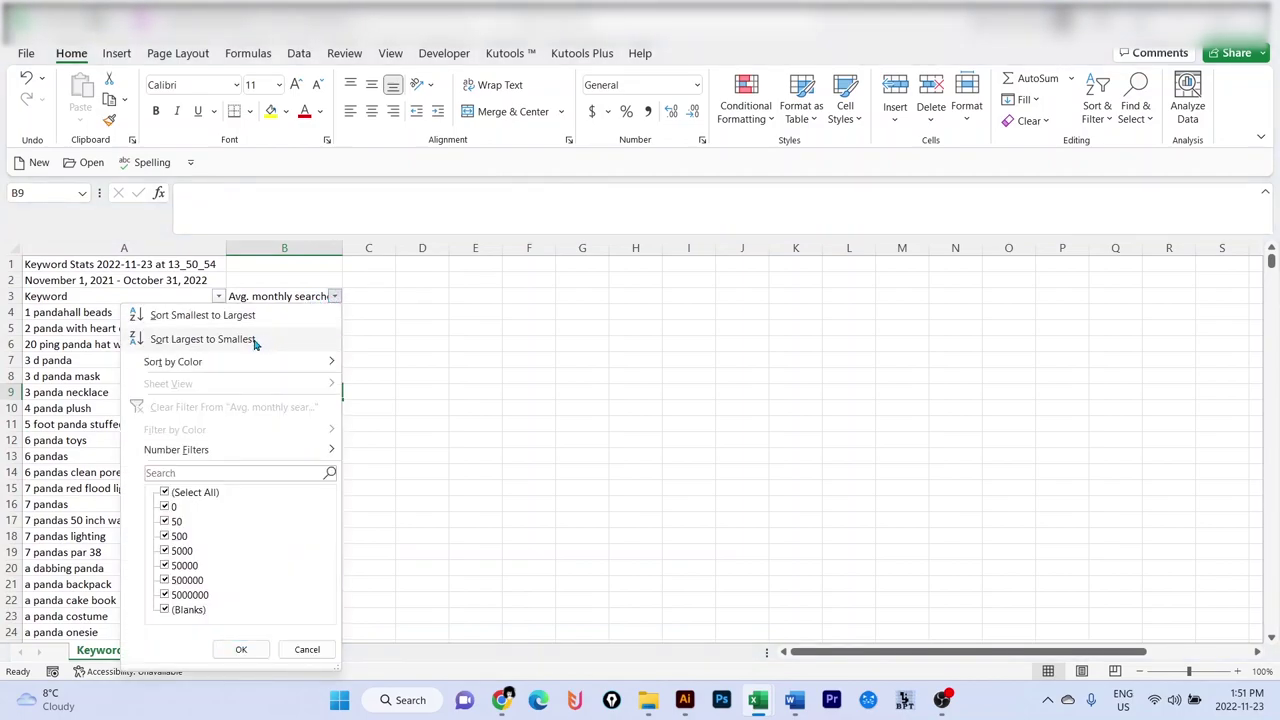
pyautogui.click(254, 341)
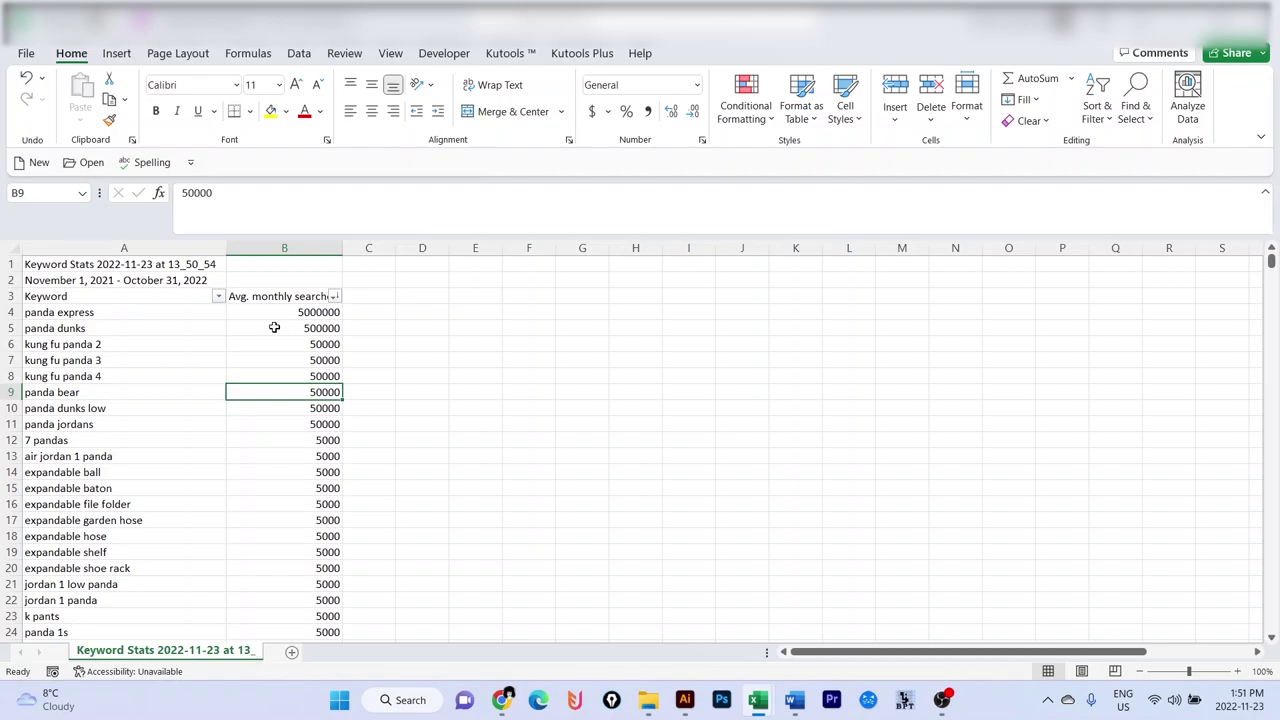
pyautogui.scroll(-2, 311, 560)
pyautogui.scroll(2, 277, 526)
# Step: Delete the panda express and panda dunks rows from the top of the list
pyautogui.click(12, 312)
pyautogui.rightClick(12, 312)
pyautogui.click(60, 504)
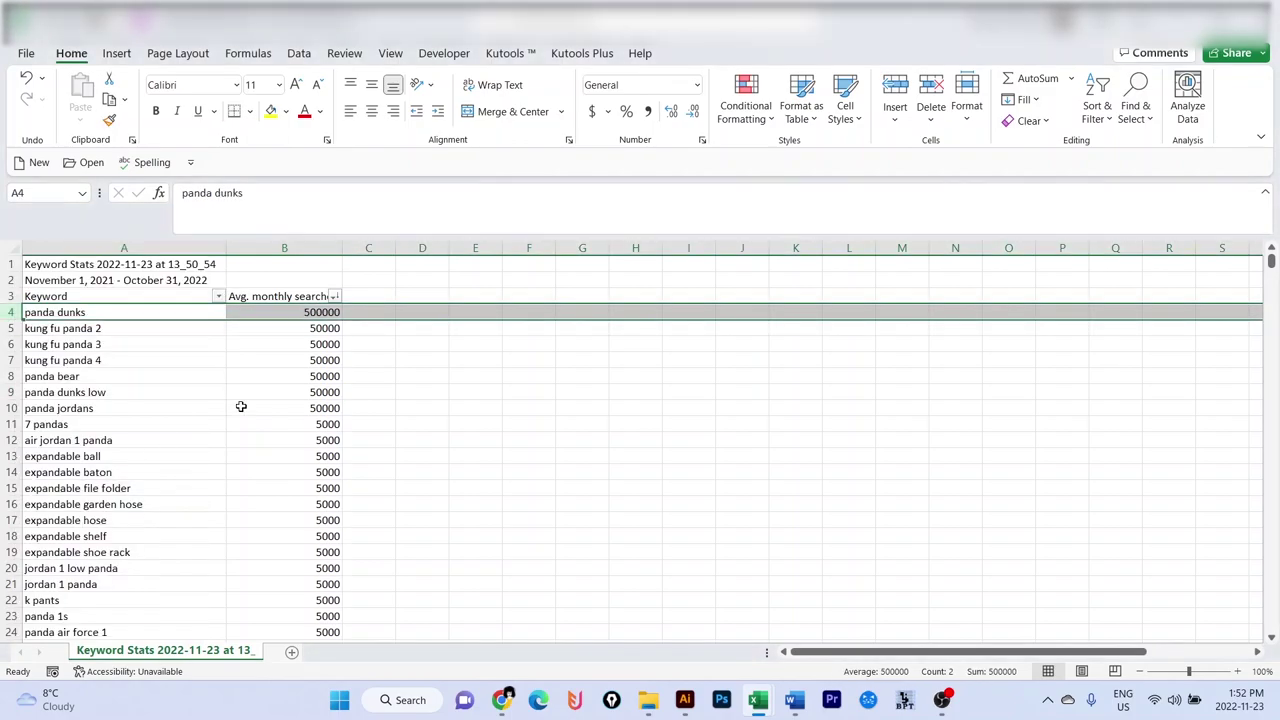
pyautogui.click(240, 408)
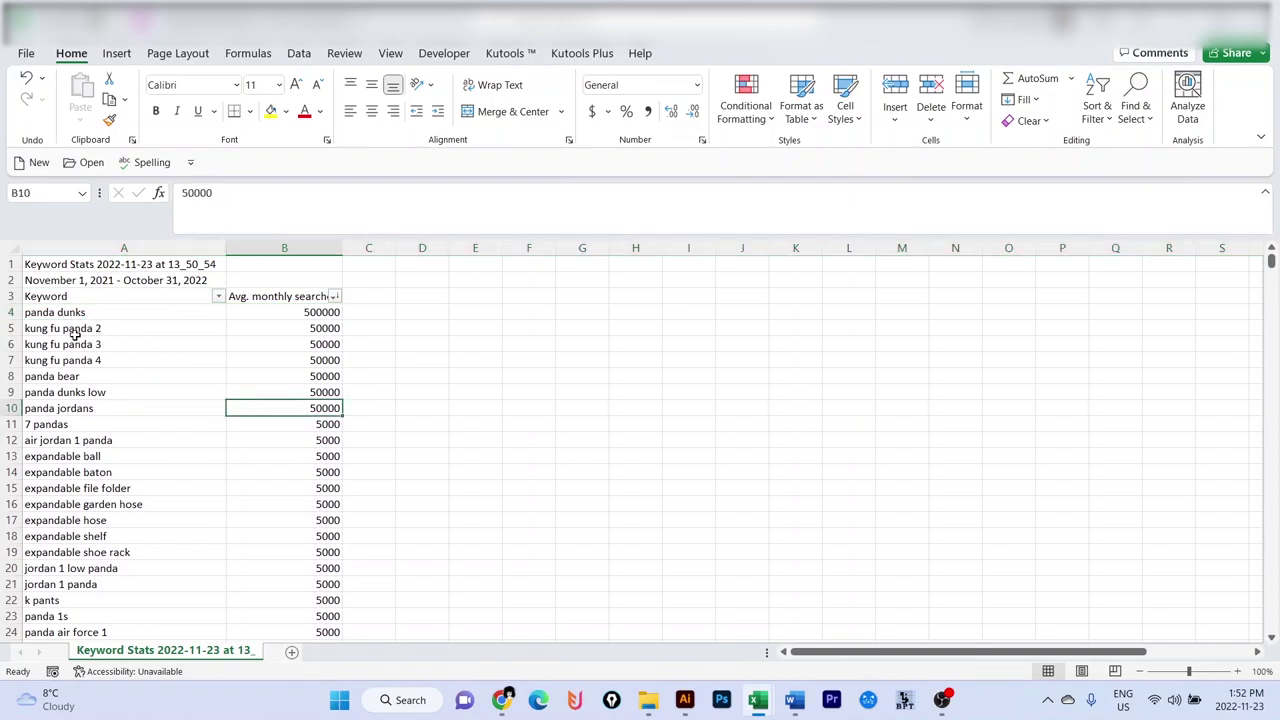
pyautogui.rightClick(13, 314)
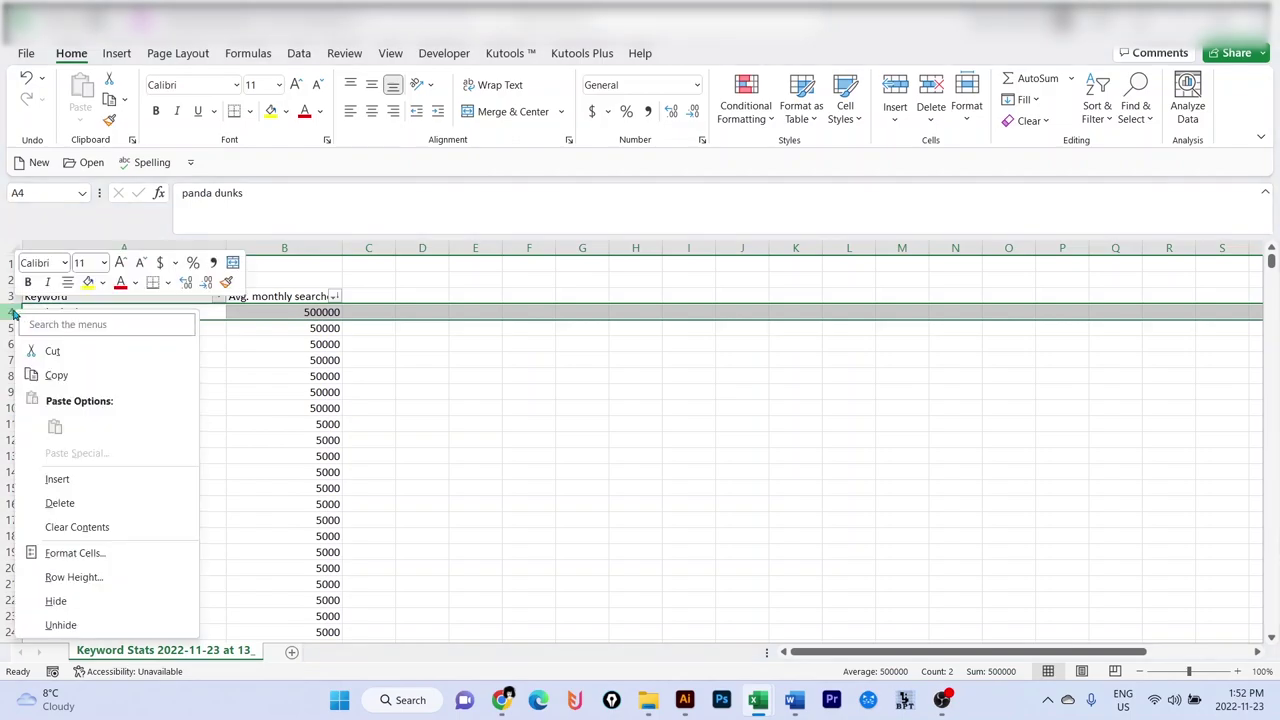
pyautogui.click(94, 503)
pyautogui.click(246, 408)
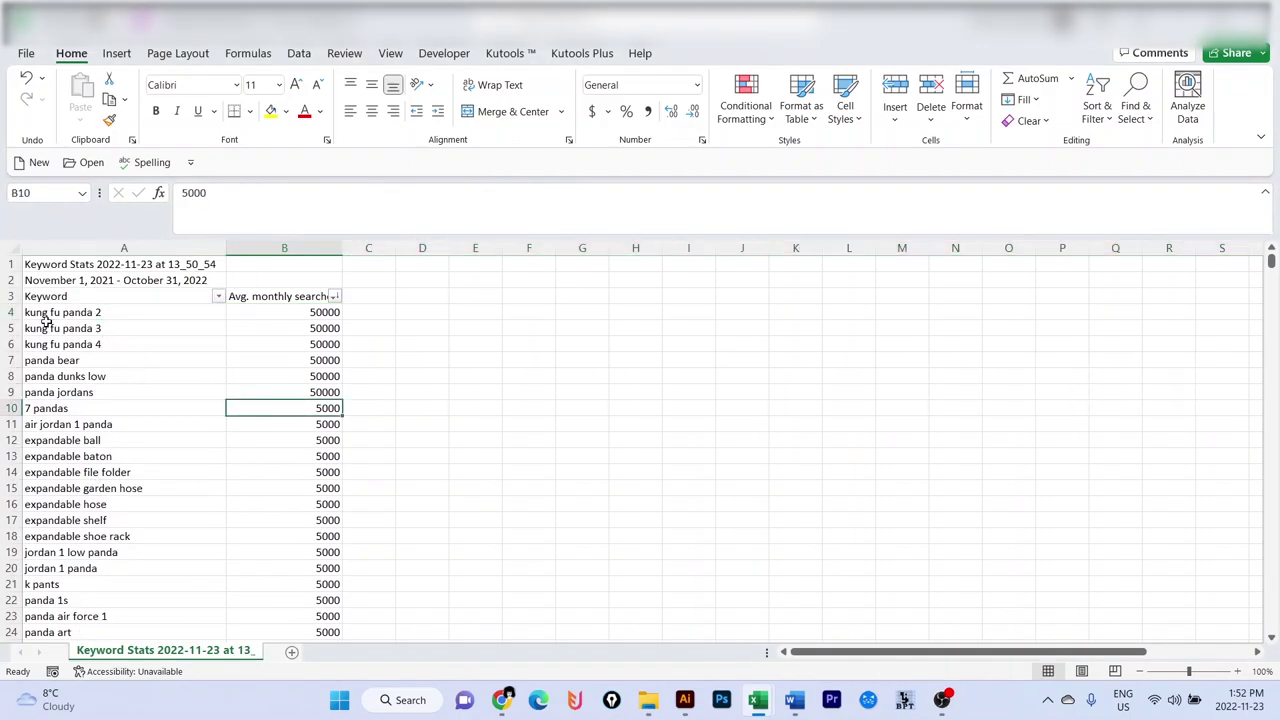
# Step: Delete the three kung fu panda rows together
pyautogui.click(13, 312)
pyautogui.moveTo(14, 315); pyautogui.dragTo(15, 344)
pyautogui.rightClick(15, 340)
pyautogui.press('Escape')
pyautogui.hotkey('ctrl', '-')
pyautogui.click(251, 421)
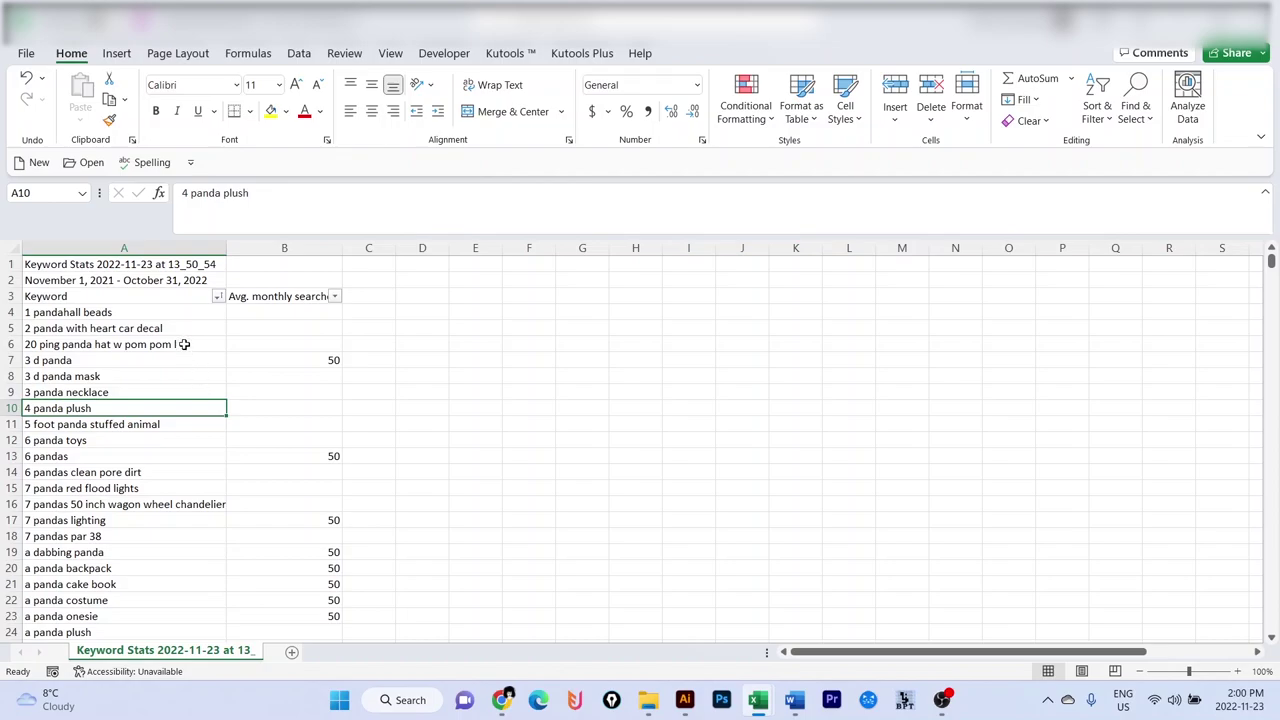
# Step: Filter the Keyword column by yellow cell colour, then clear that colour filter
pyautogui.click(217, 296)
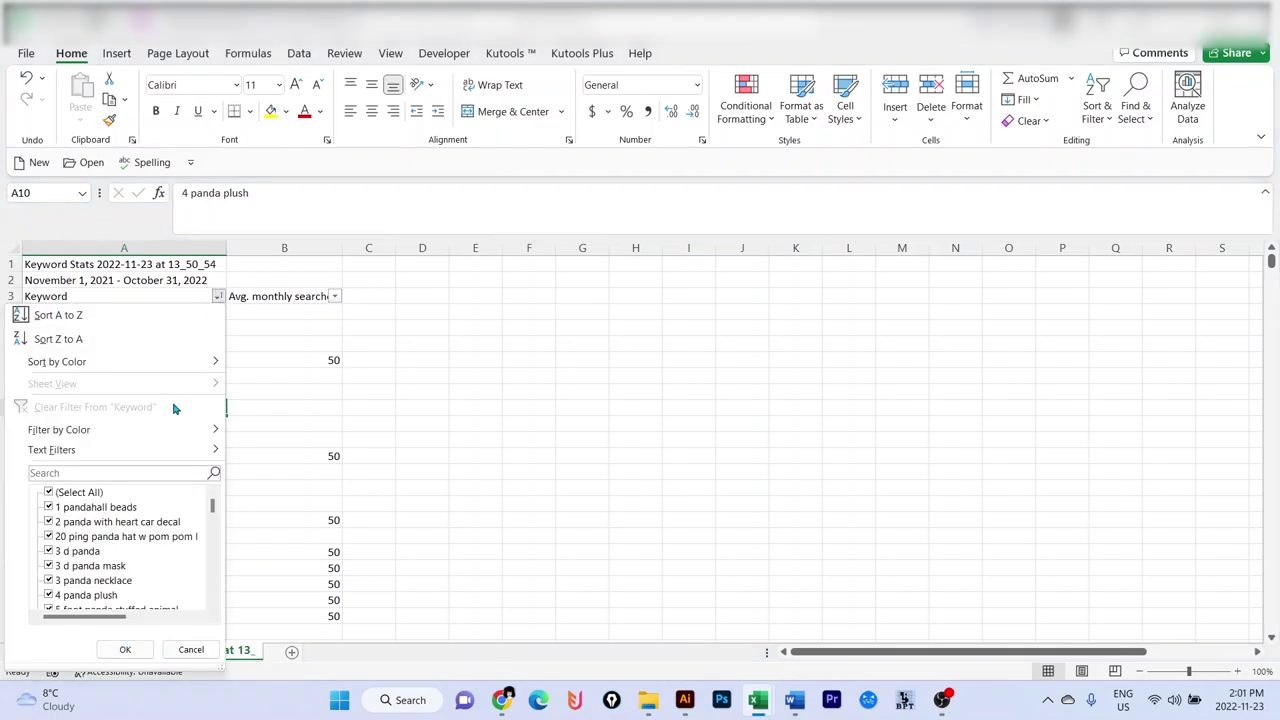
pyautogui.moveTo(170, 432)
pyautogui.click(284, 455)
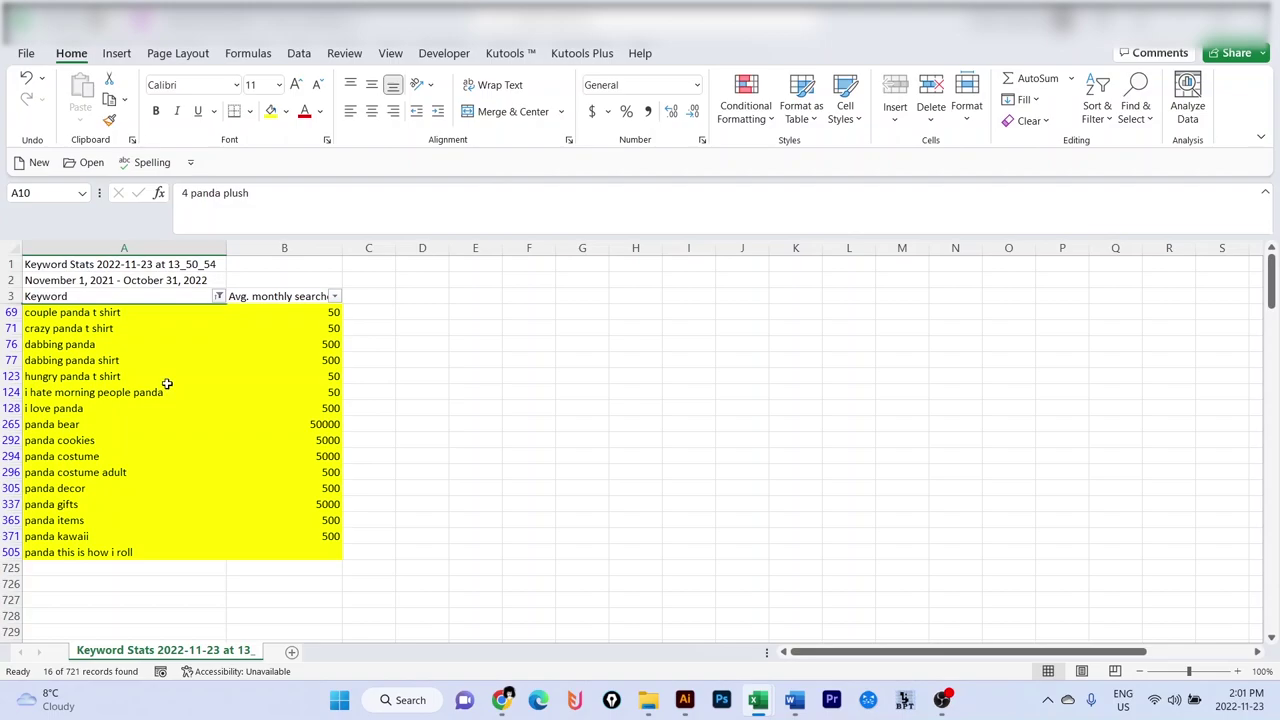
pyautogui.click(218, 296)
pyautogui.click(118, 408)
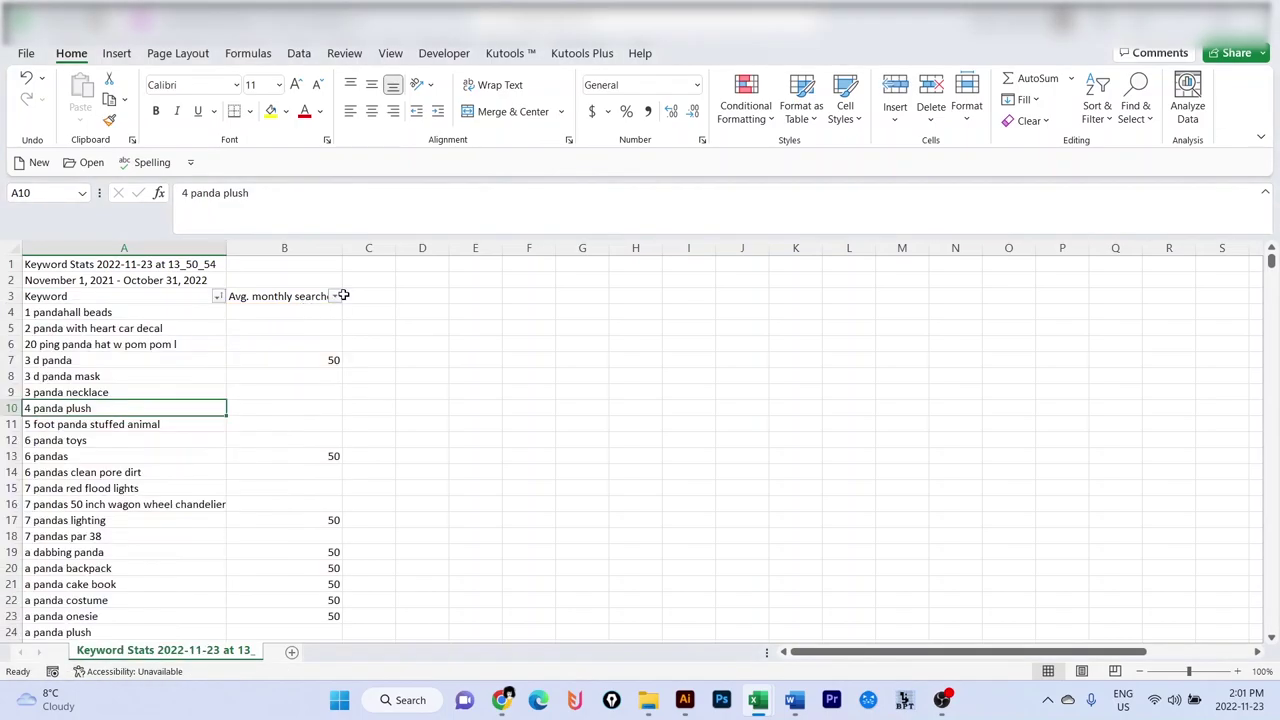
# Step: Sort by monthly searches highest first, then reapply the yellow filter and browse the results
pyautogui.click(335, 296)
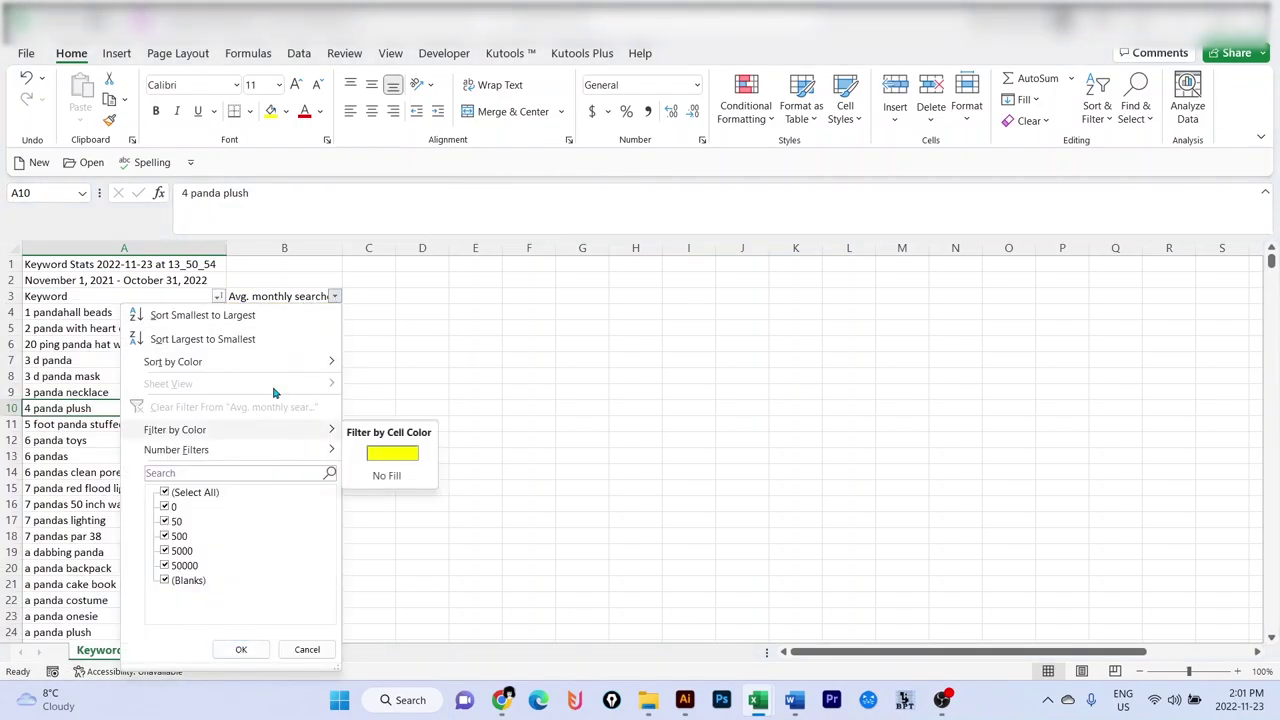
pyautogui.click(229, 339)
pyautogui.click(178, 340)
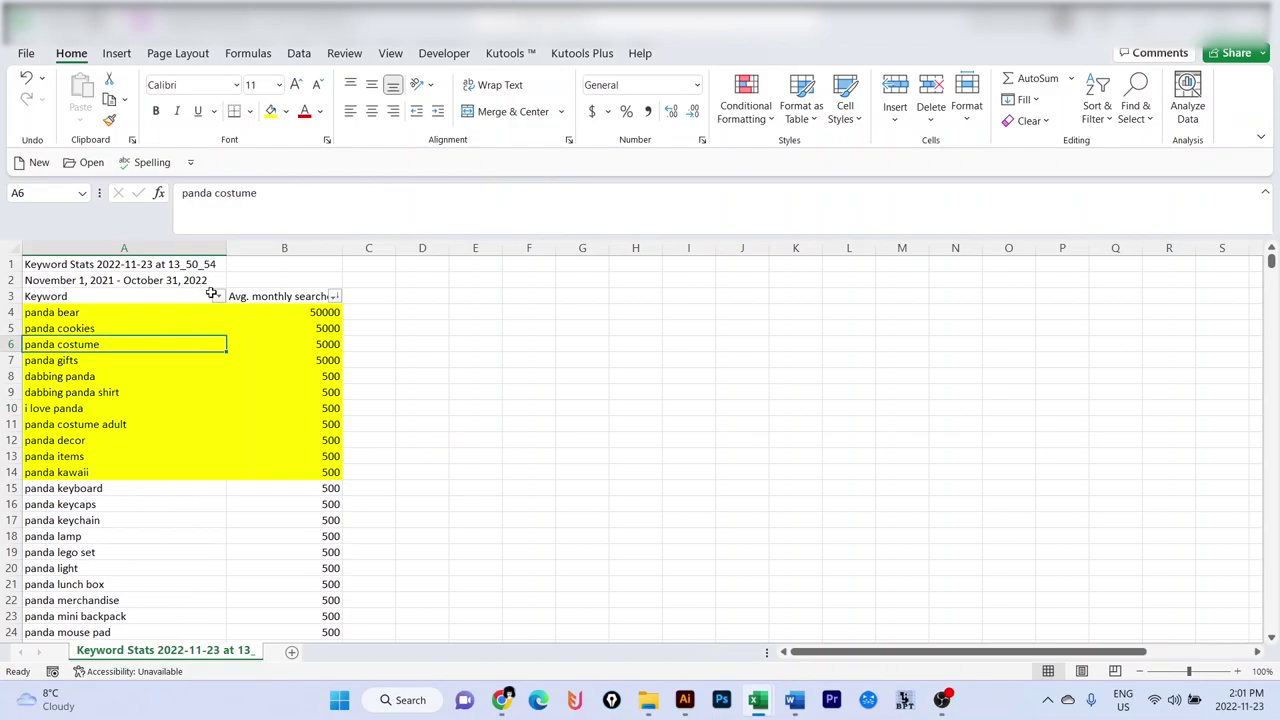
pyautogui.click(218, 296)
pyautogui.moveTo(173, 433)
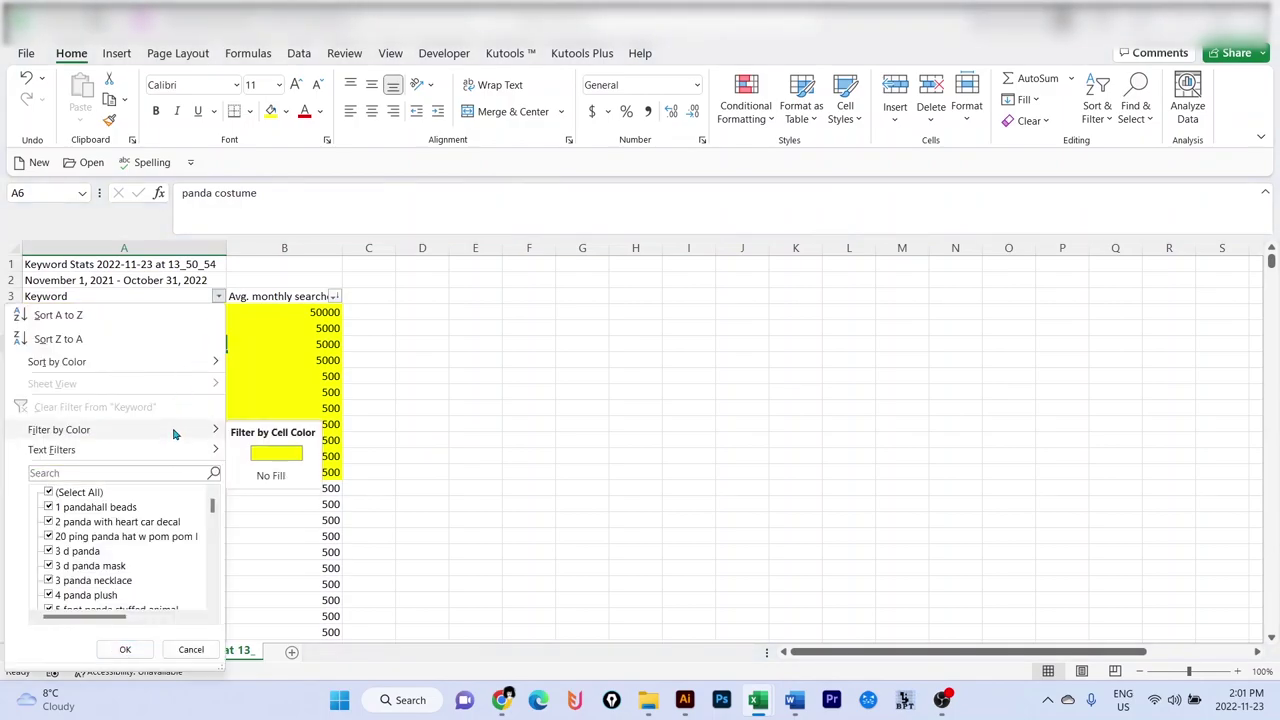
pyautogui.click(272, 452)
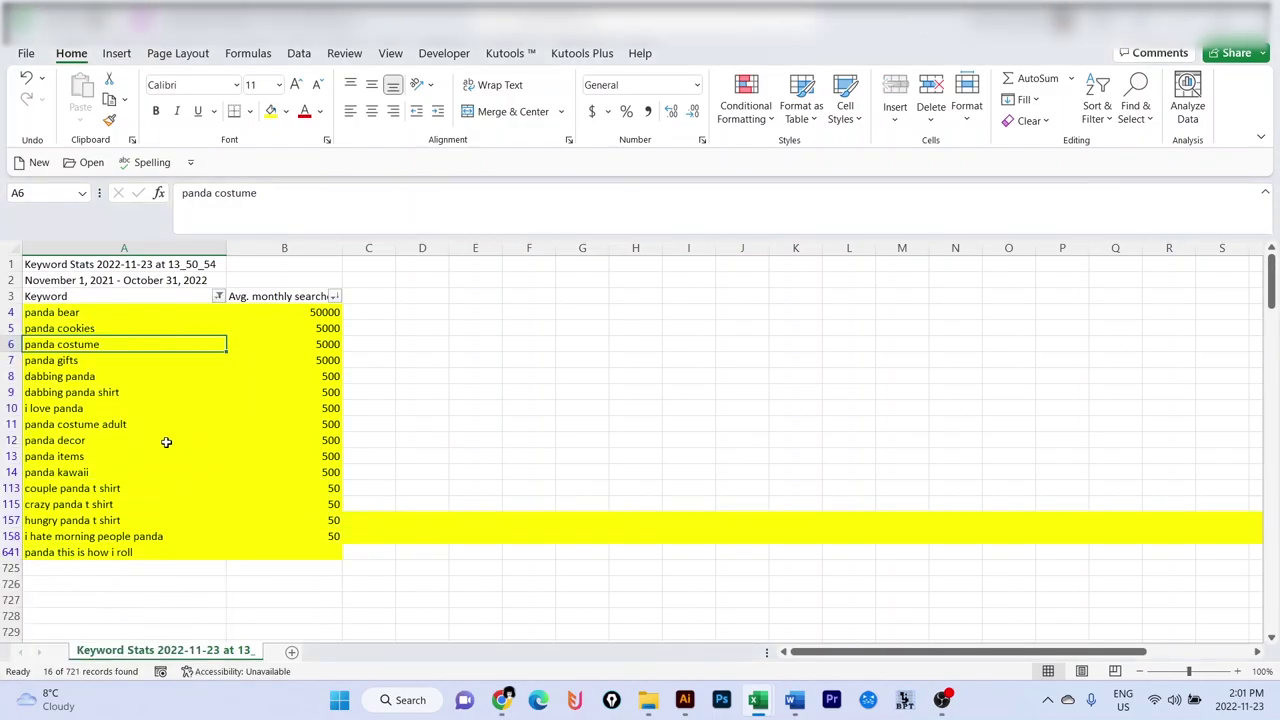
pyautogui.press('Down')
pyautogui.press('Down')
pyautogui.press('Down')
pyautogui.press('Down')
pyautogui.press('Down')
pyautogui.press('Down')
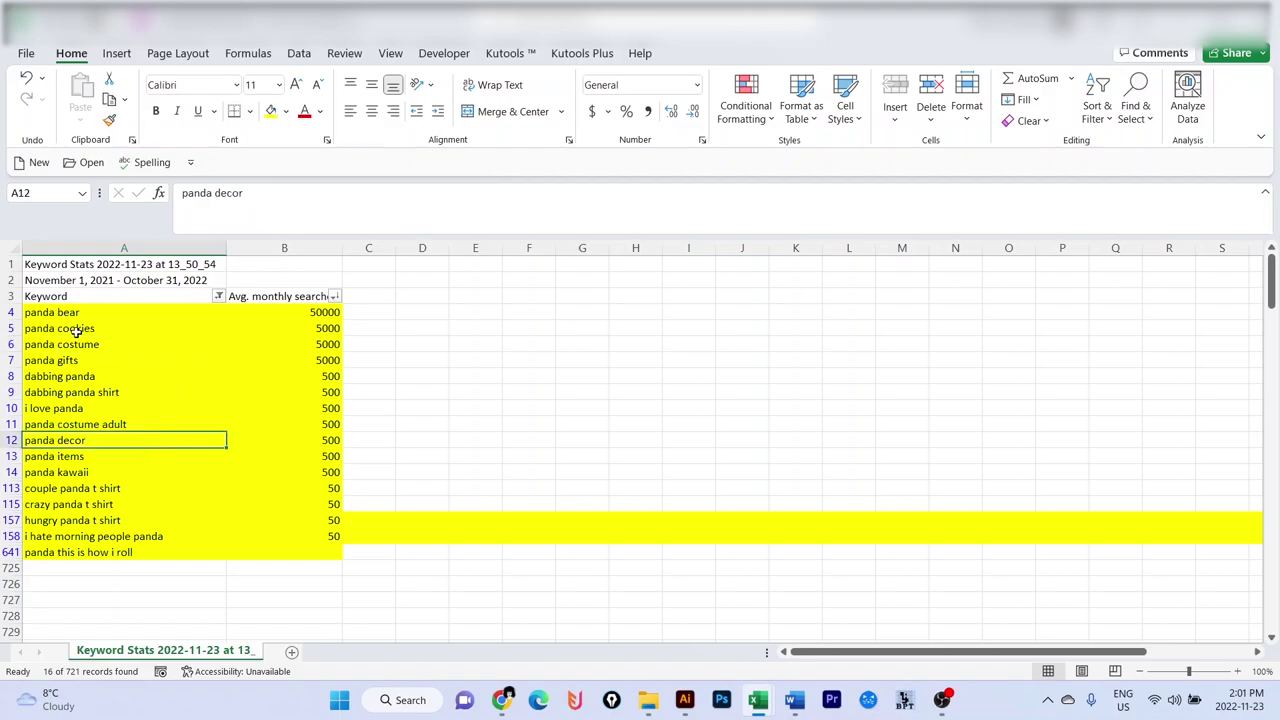
pyautogui.click(50, 314)
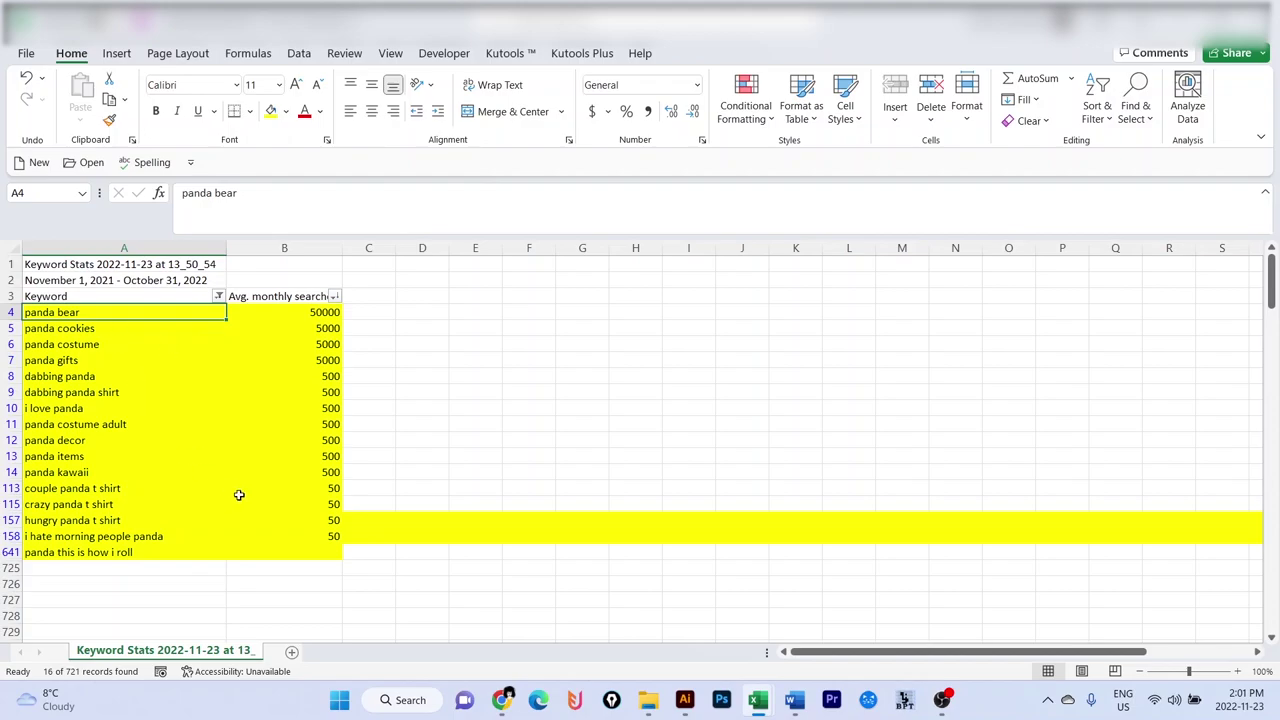
pyautogui.click(51, 553)
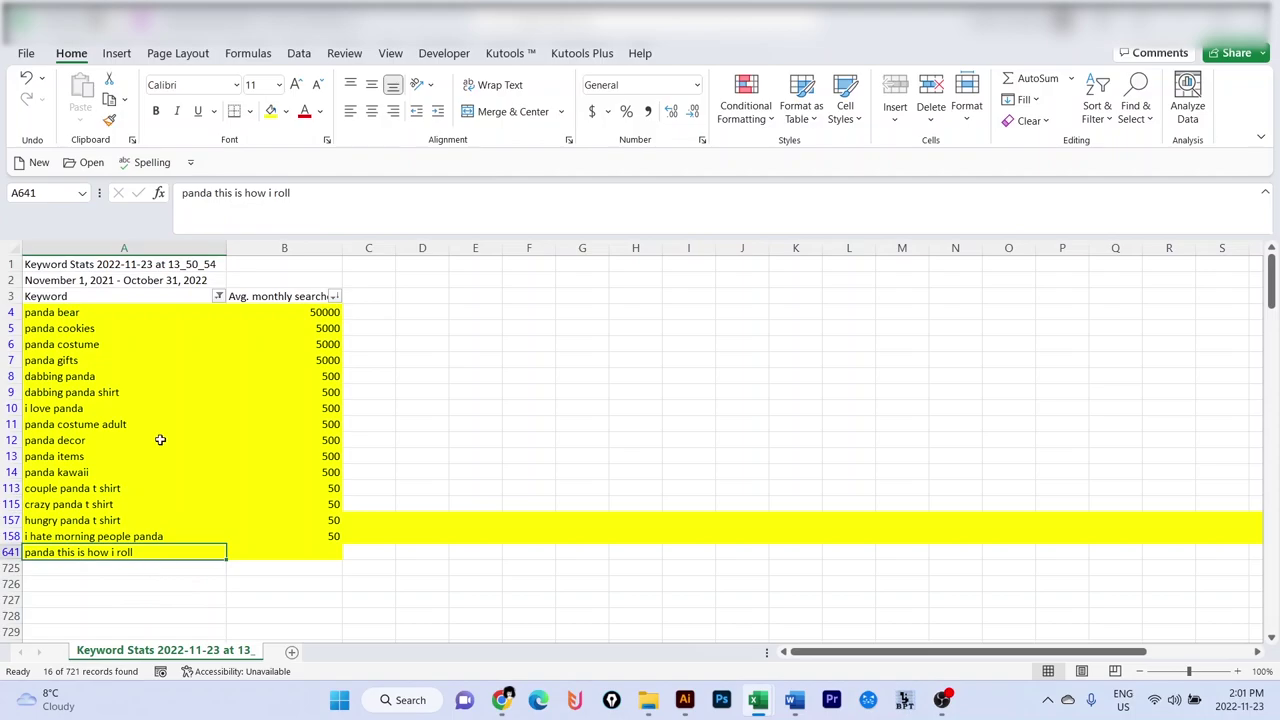
pyautogui.moveTo(112, 314); pyautogui.dragTo(150, 436)
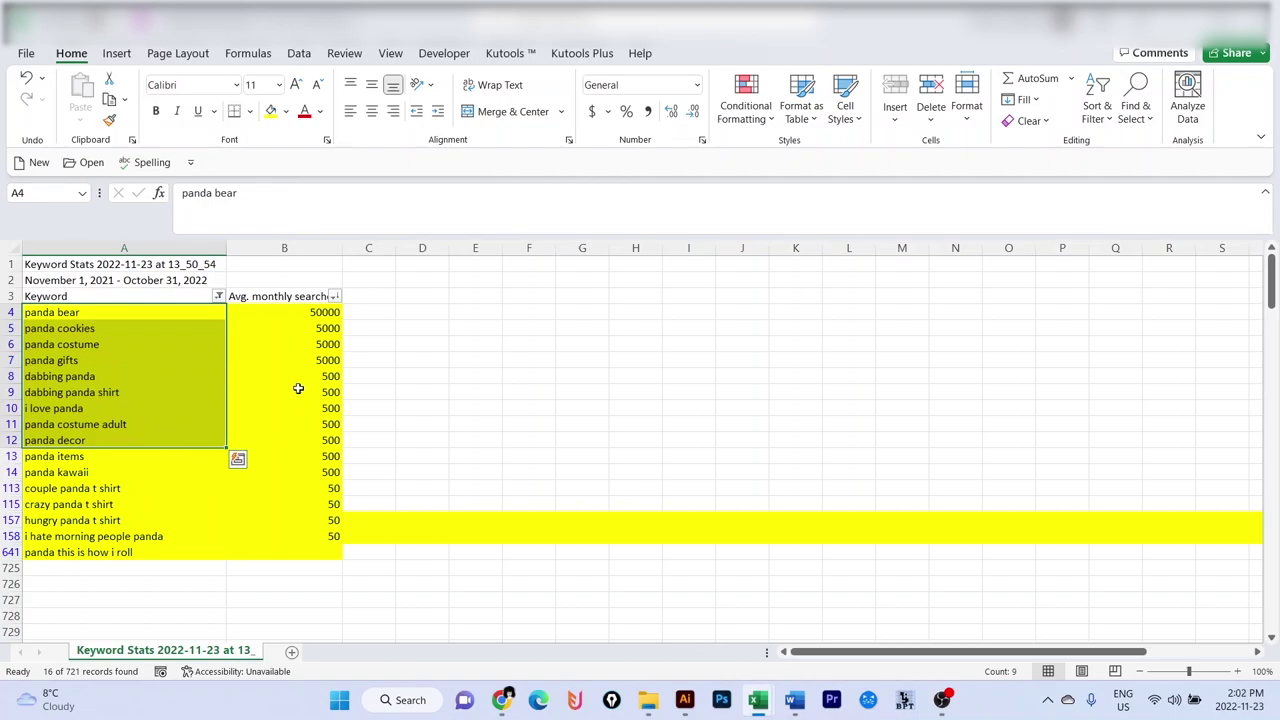
pyautogui.click(76, 330)
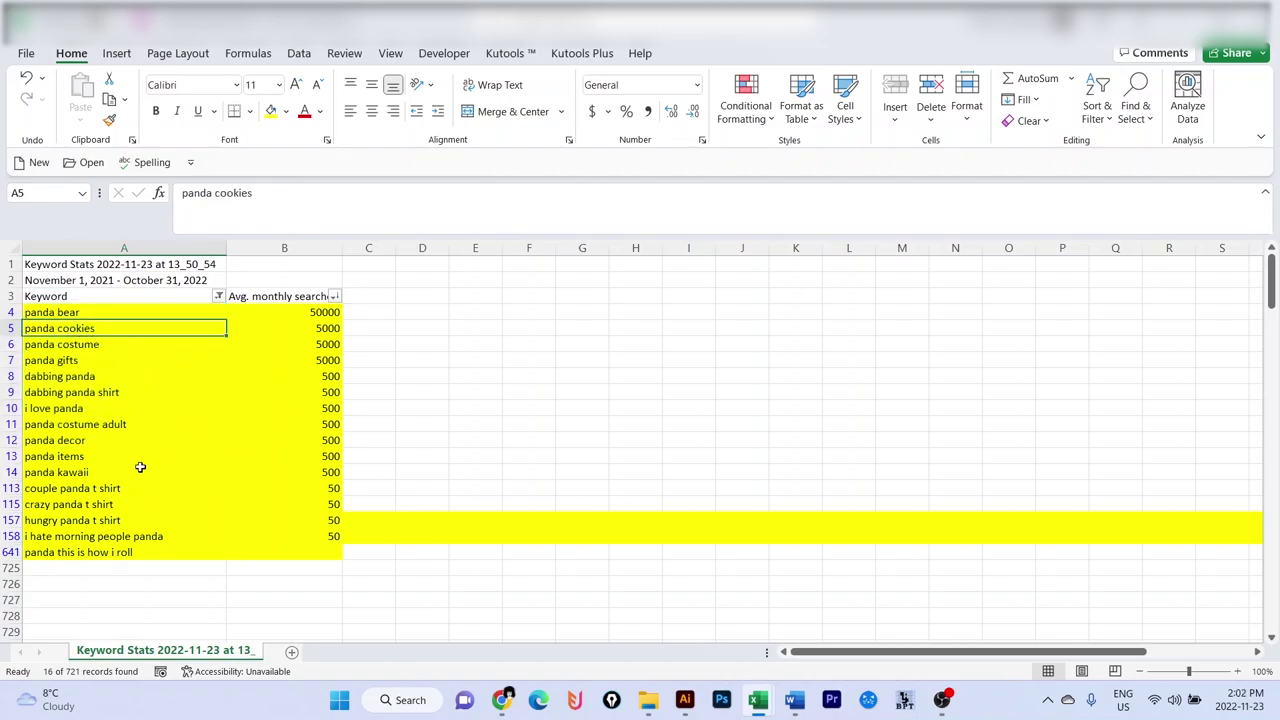
pyautogui.click(80, 393)
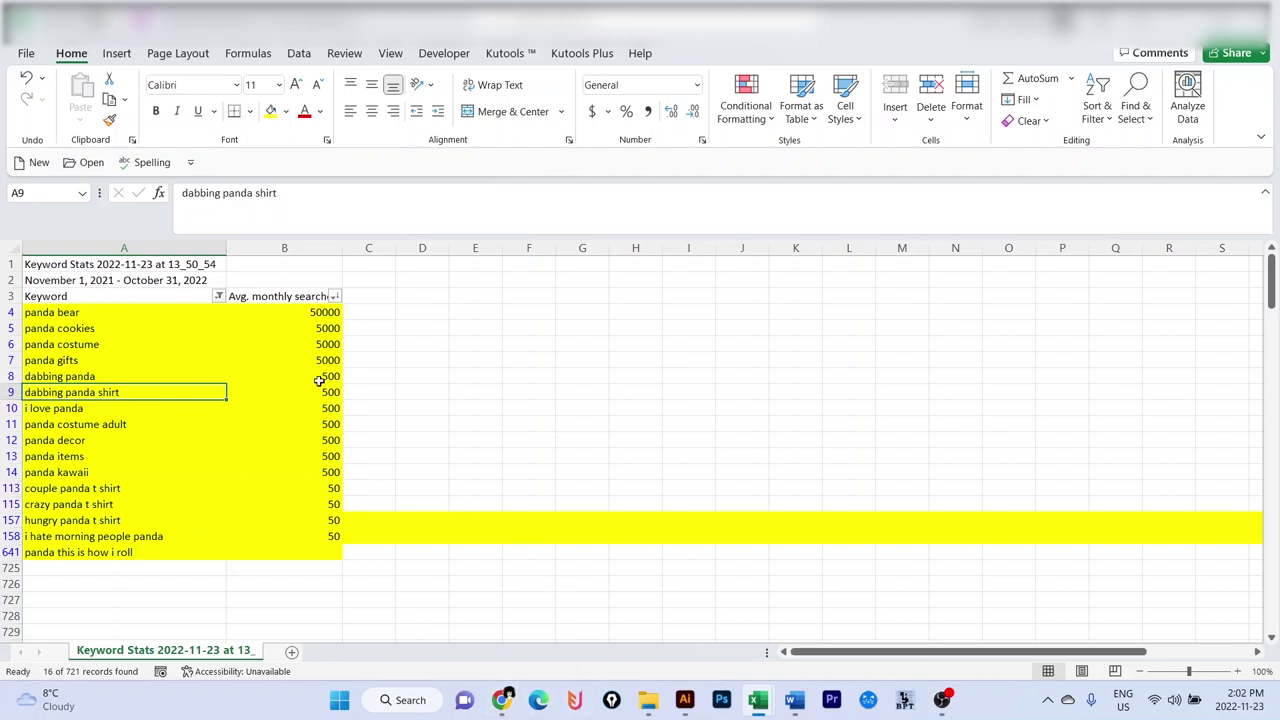
pyautogui.click(489, 389)
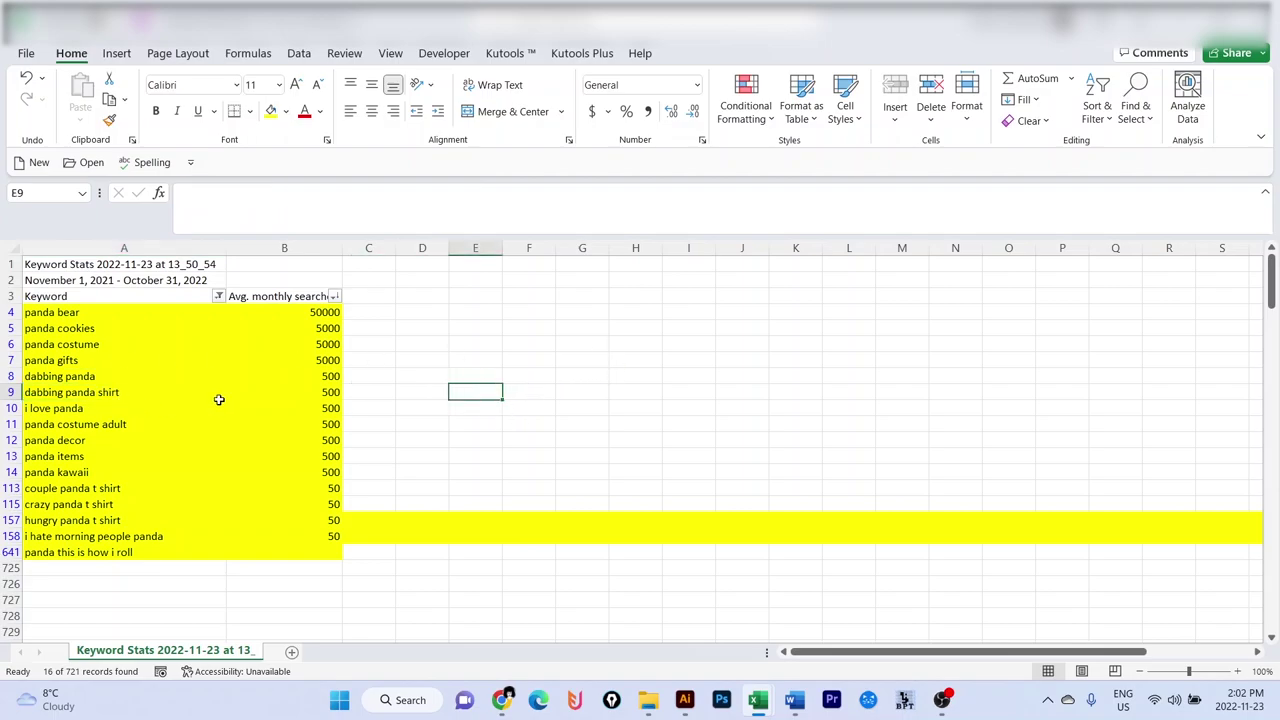
# Step: Enter 'Panda items Dabbing Panda This is How I roll' in D8 and 'Tshirt' beside it
pyautogui.click(592, 380)
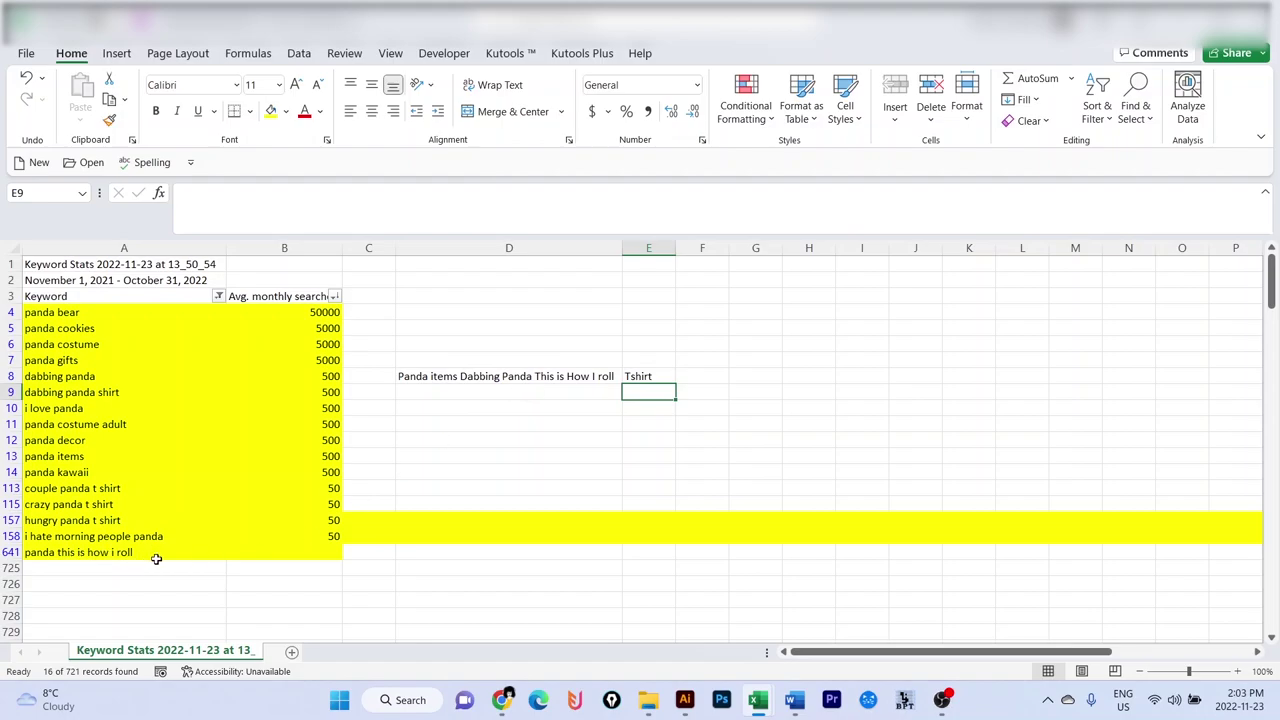
pyautogui.click(535, 377)
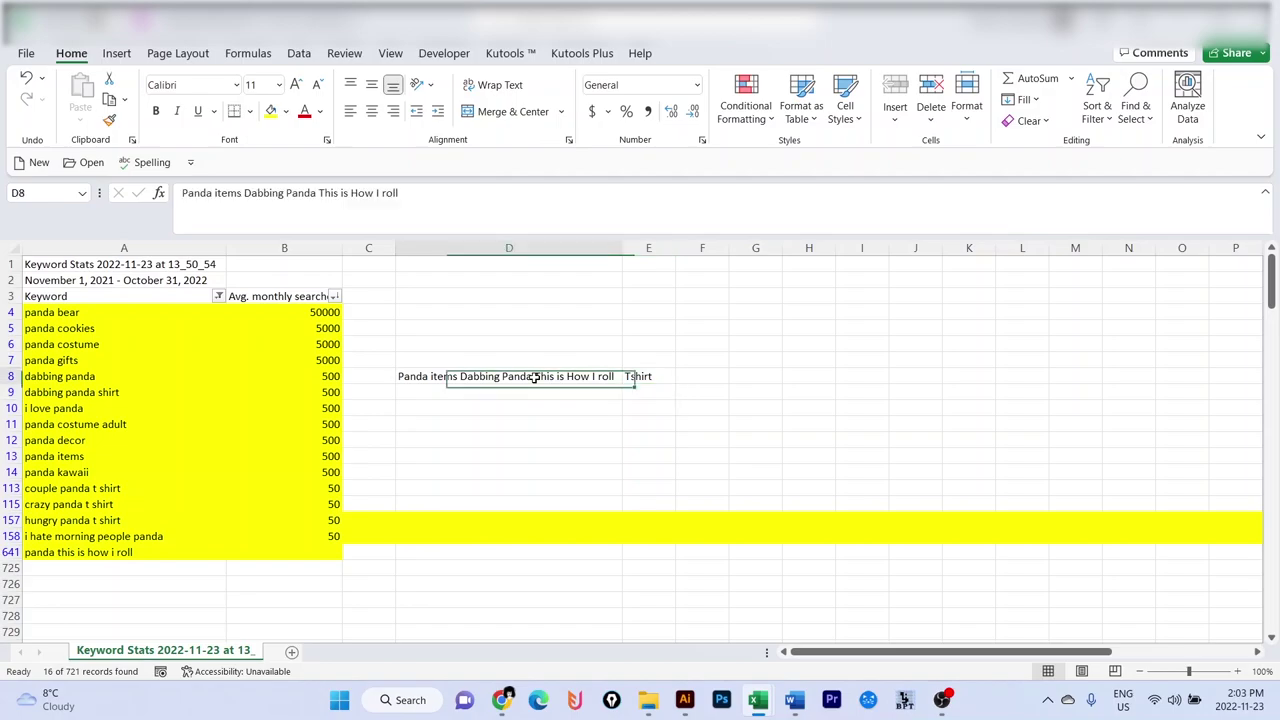
pyautogui.click(476, 408)
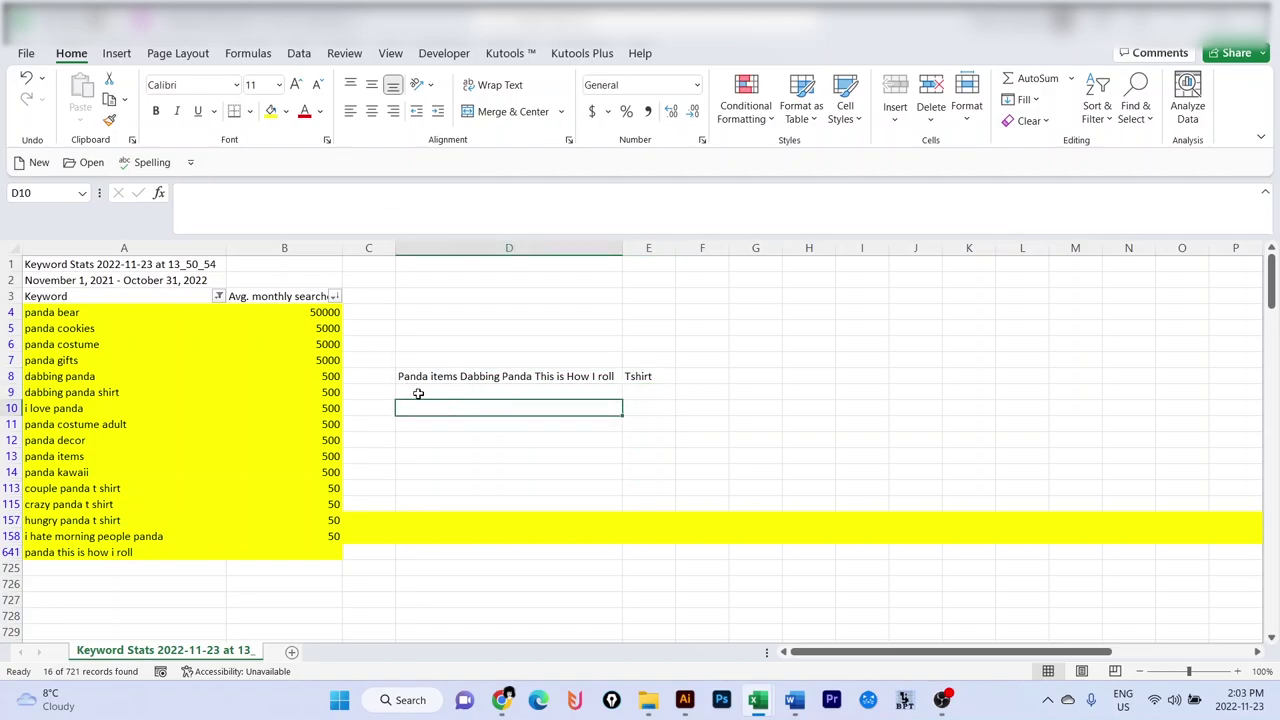
pyautogui.click(500, 462)
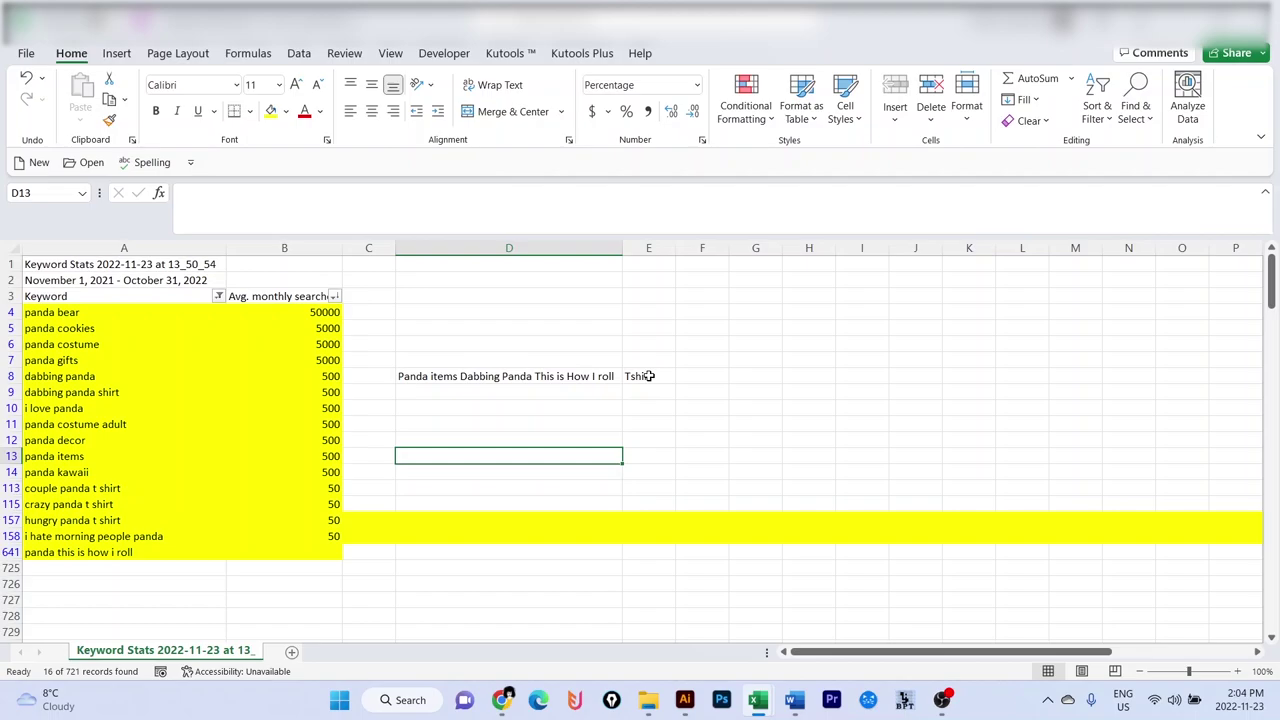
# Step: Copy the 'panda this is how i roll' keyword text from A641 via the formula bar
pyautogui.click(513, 377)
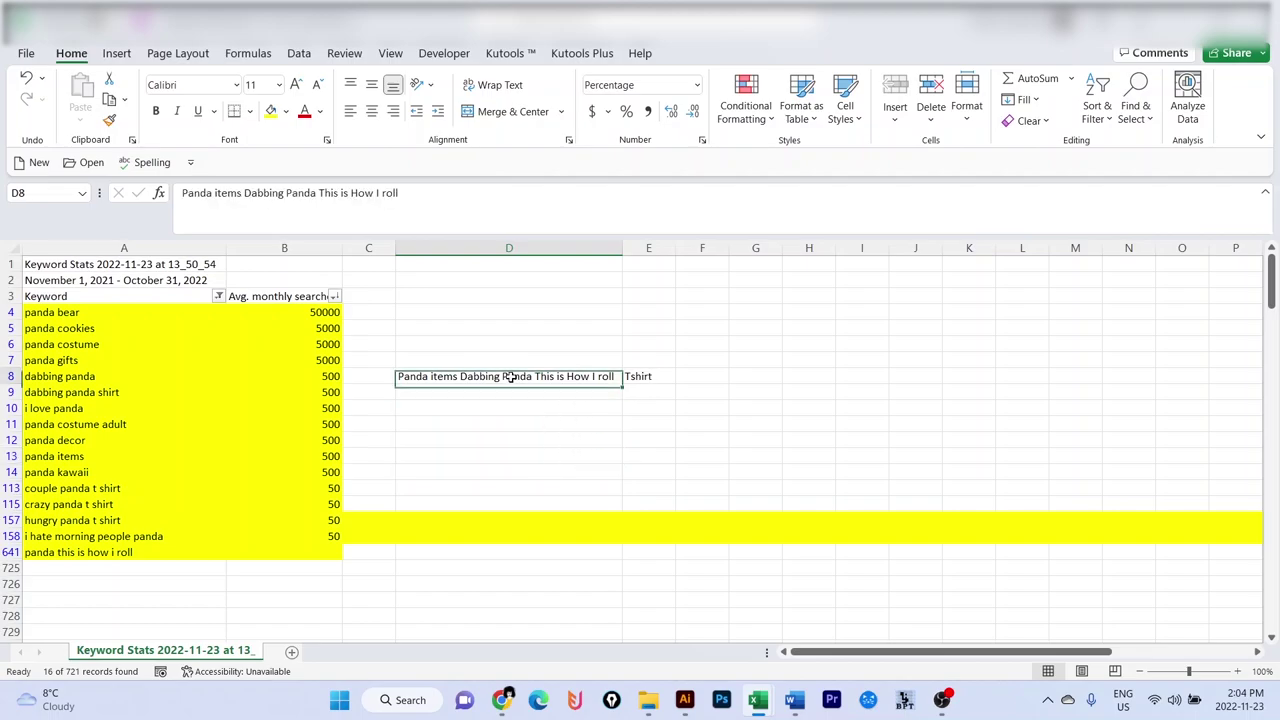
pyautogui.click(87, 552)
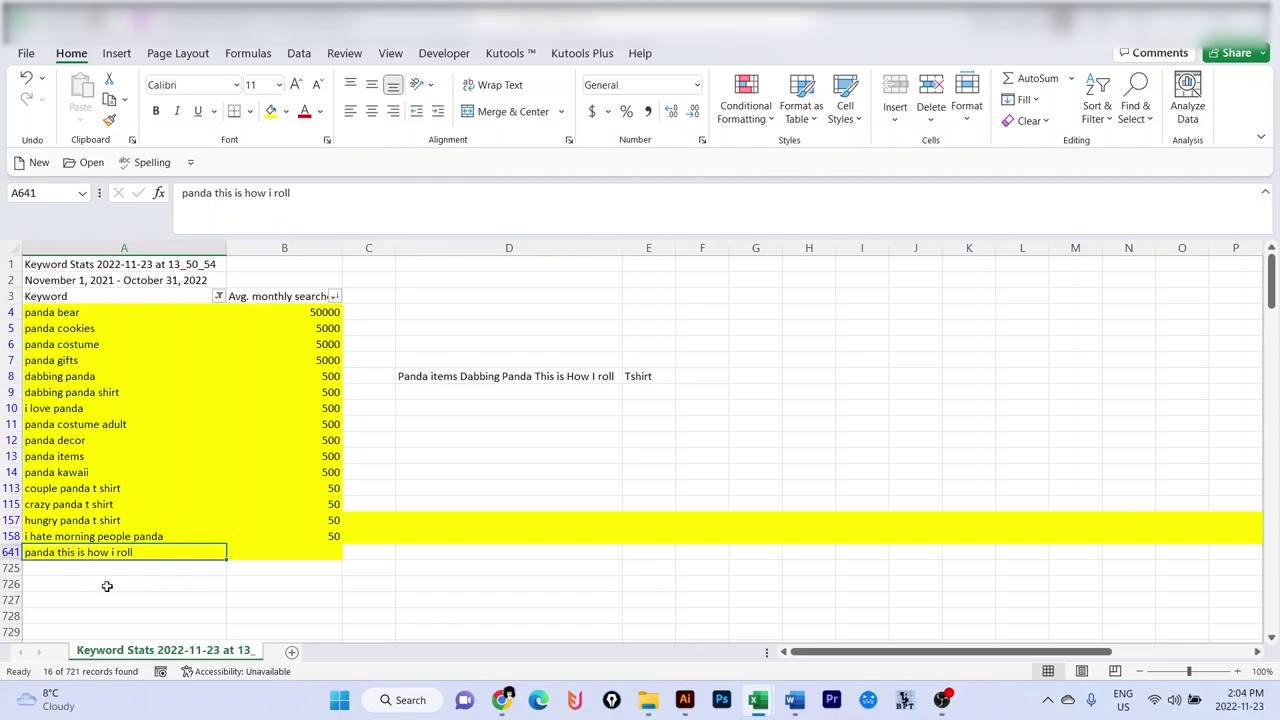
pyautogui.moveTo(310, 192); pyautogui.dragTo(180, 192)
pyautogui.hotkey('ctrl', 'c')
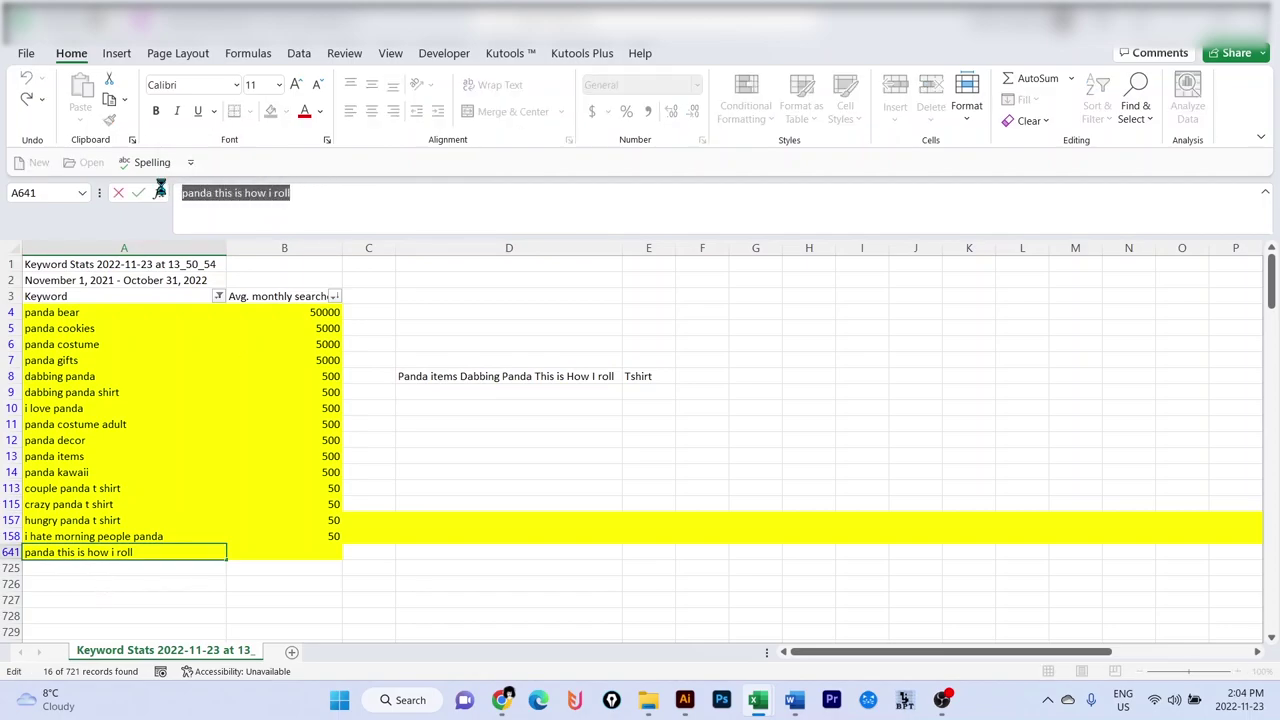
# Step: Paste 'panda this is how i roll' into Amazon's search box to review suggestions, then return to Excel
pyautogui.moveTo(501, 699)
pyautogui.click(590, 630)
pyautogui.moveTo(1272, 198); pyautogui.dragTo(1272, 110)
pyautogui.tripleClick(305, 103)
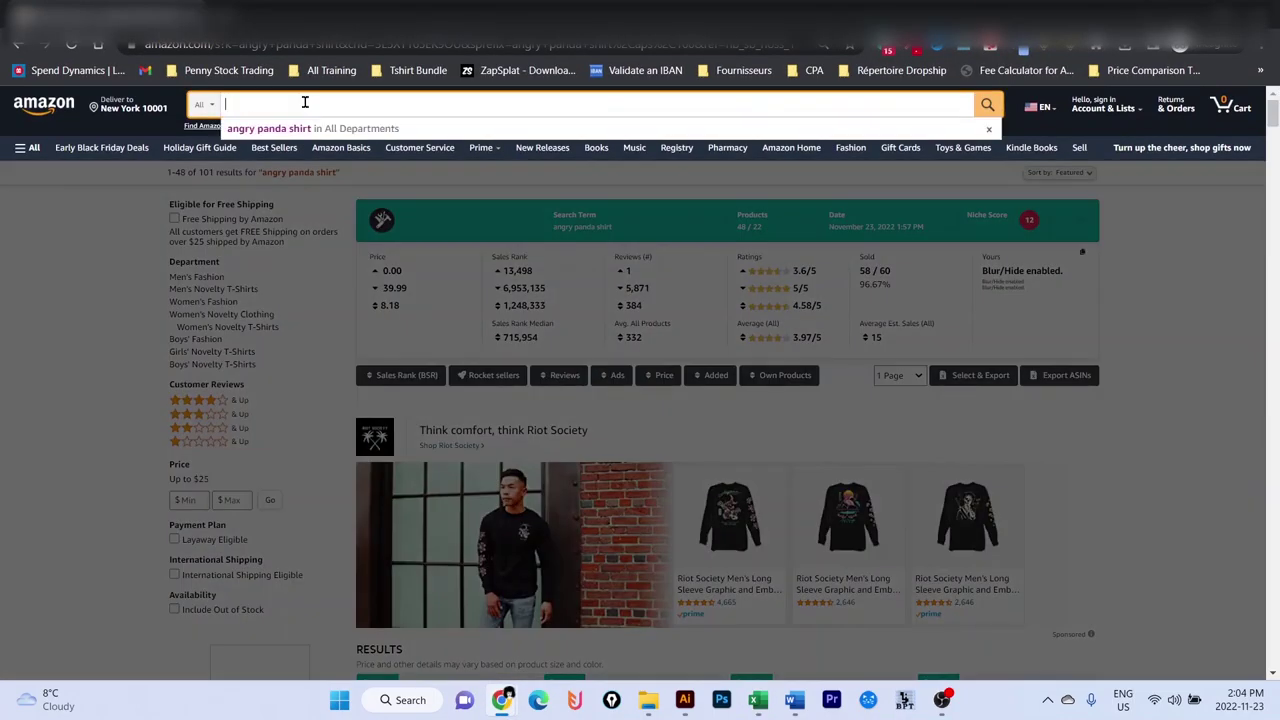
pyautogui.hotkey('ctrl', 'v')
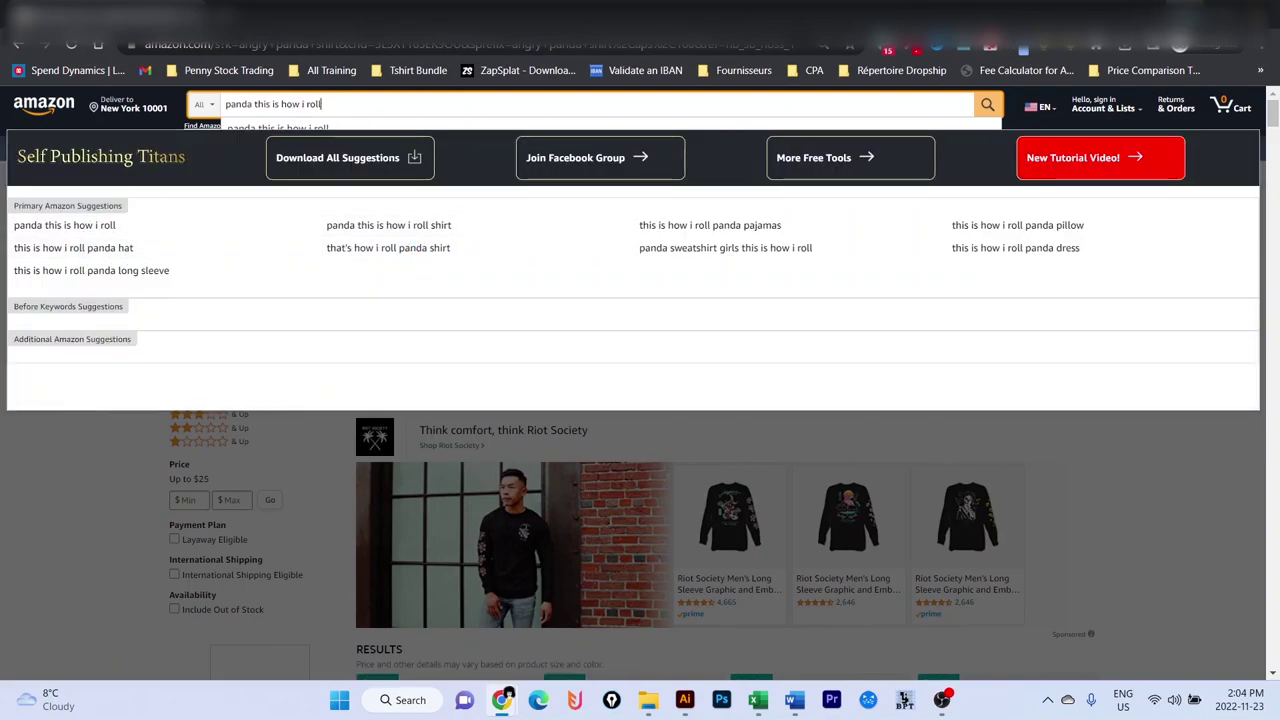
pyautogui.hotkey('alt', 'Tab')
pyautogui.press('Escape')
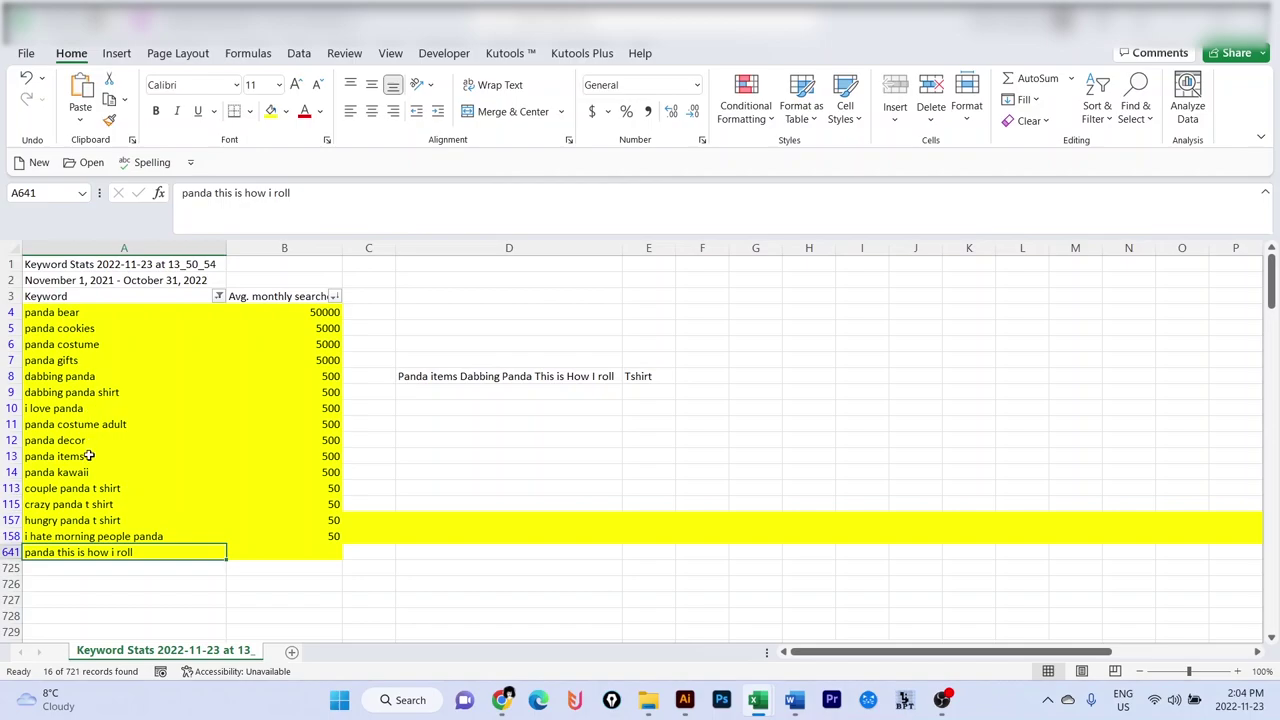
pyautogui.moveTo(92, 457); pyautogui.dragTo(95, 392)
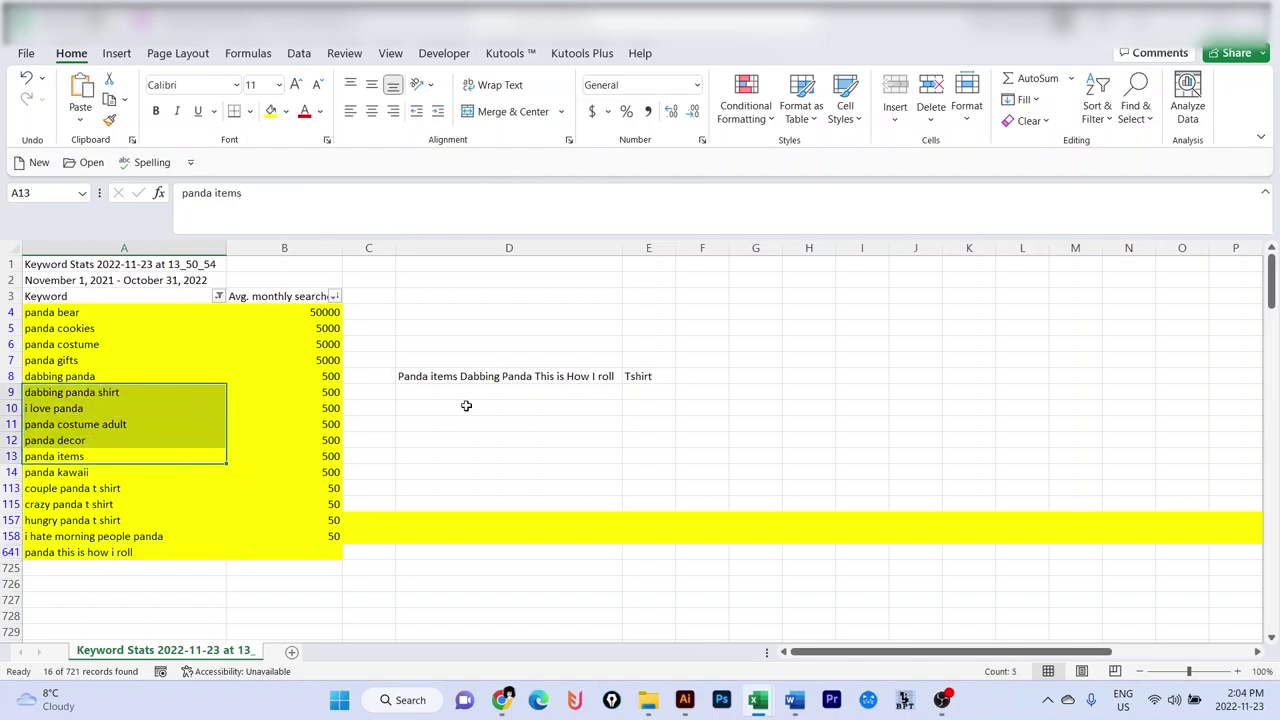
pyautogui.click(136, 428)
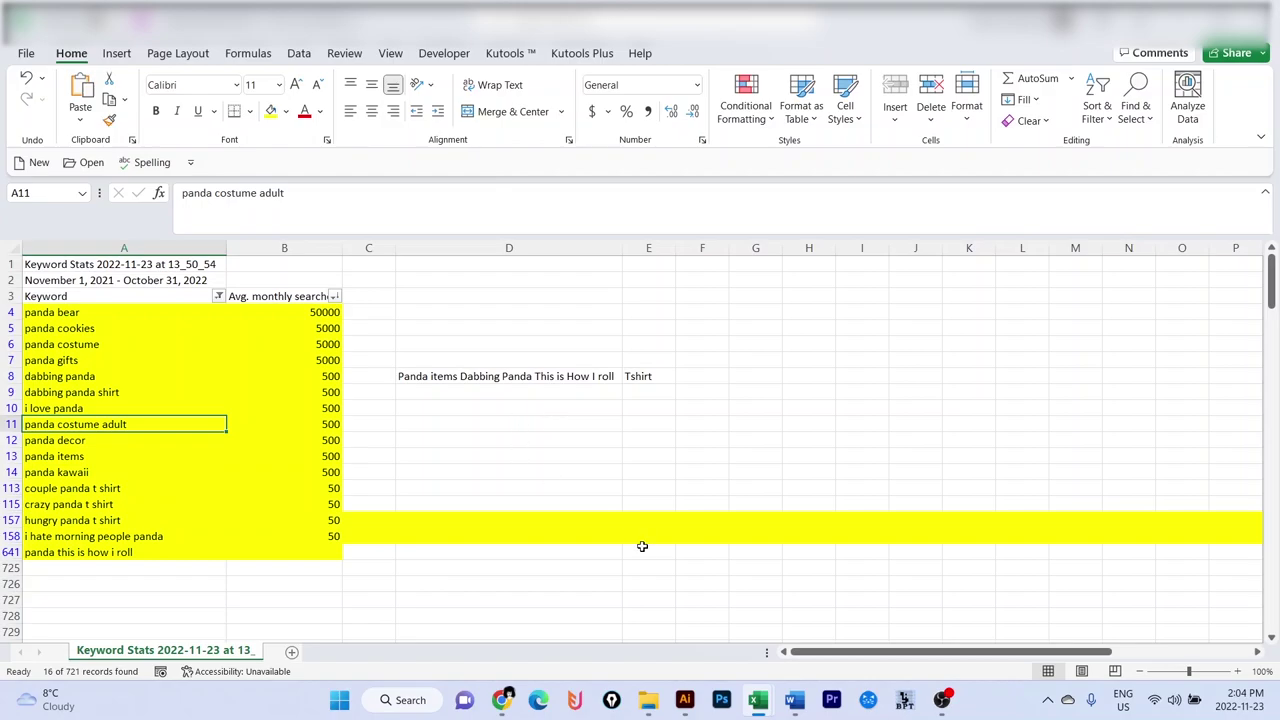
pyautogui.moveTo(795, 700)
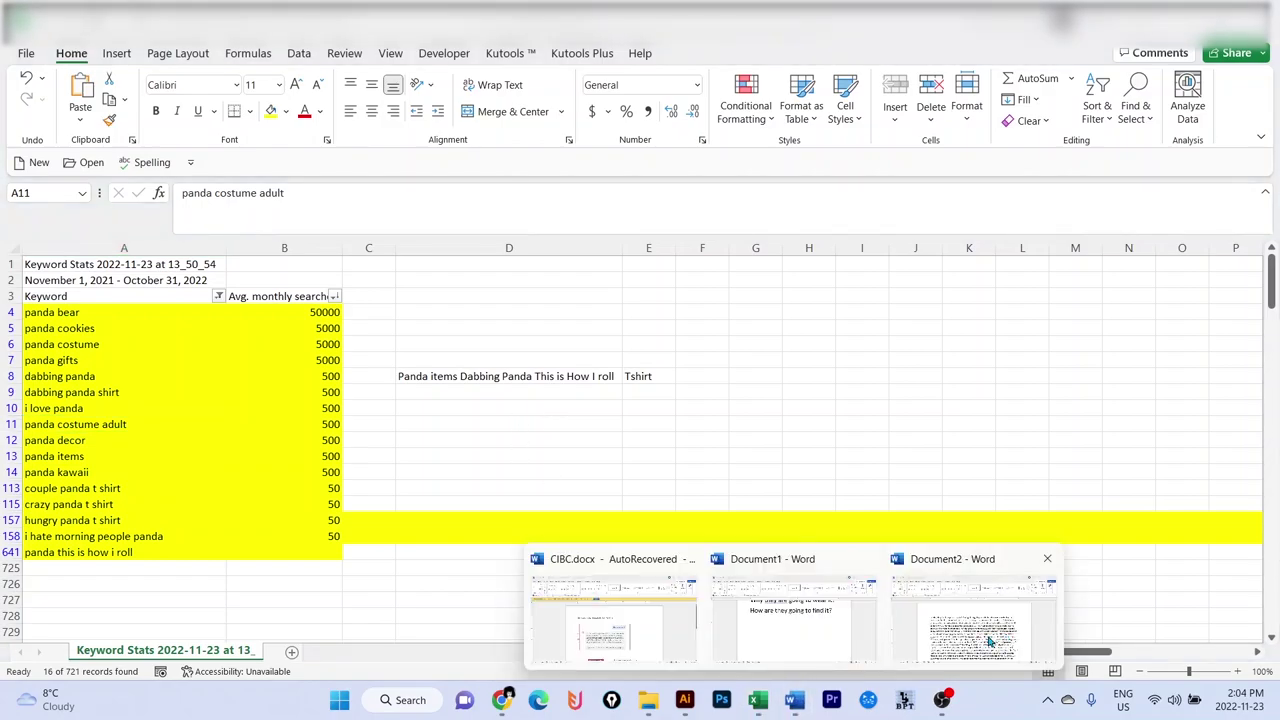
pyautogui.click(800, 620)
# Step: Scroll briefly through the Word keyword word-list document, then return to Excel
pyautogui.scroll(-2, 596, 462)
pyautogui.scroll(2, 596, 462)
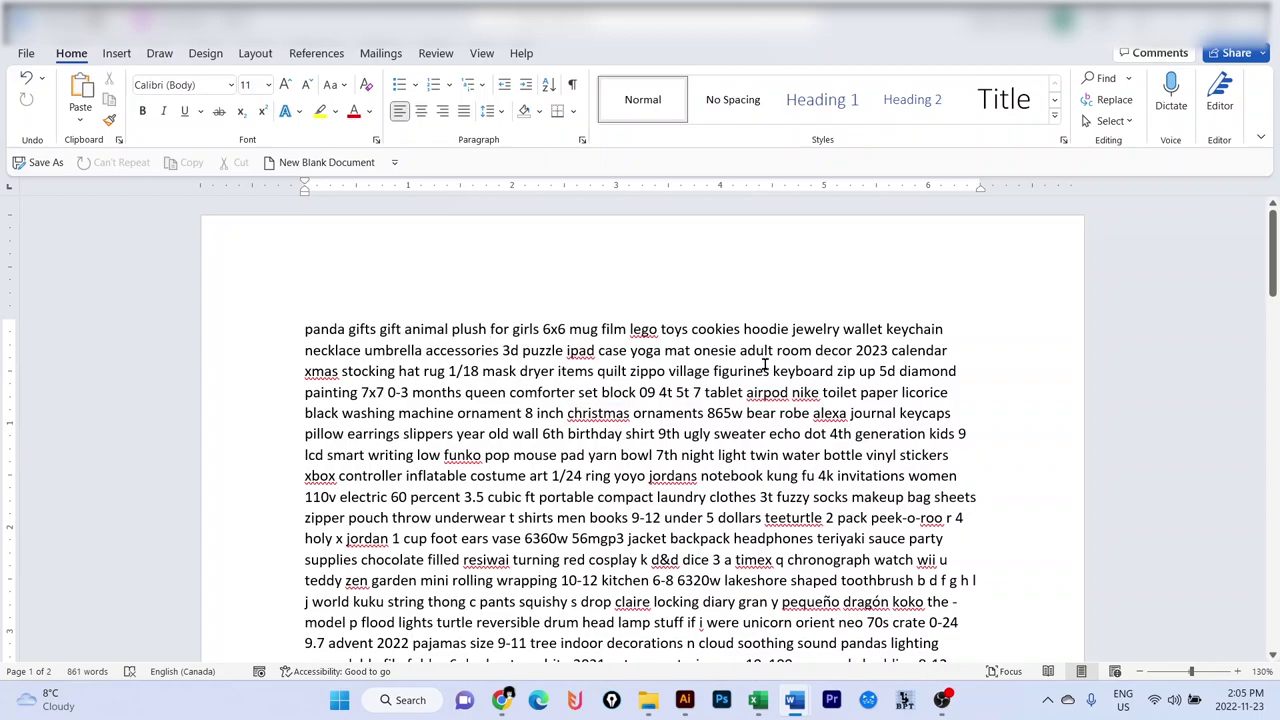
pyautogui.hotkey('alt', 'Tab')
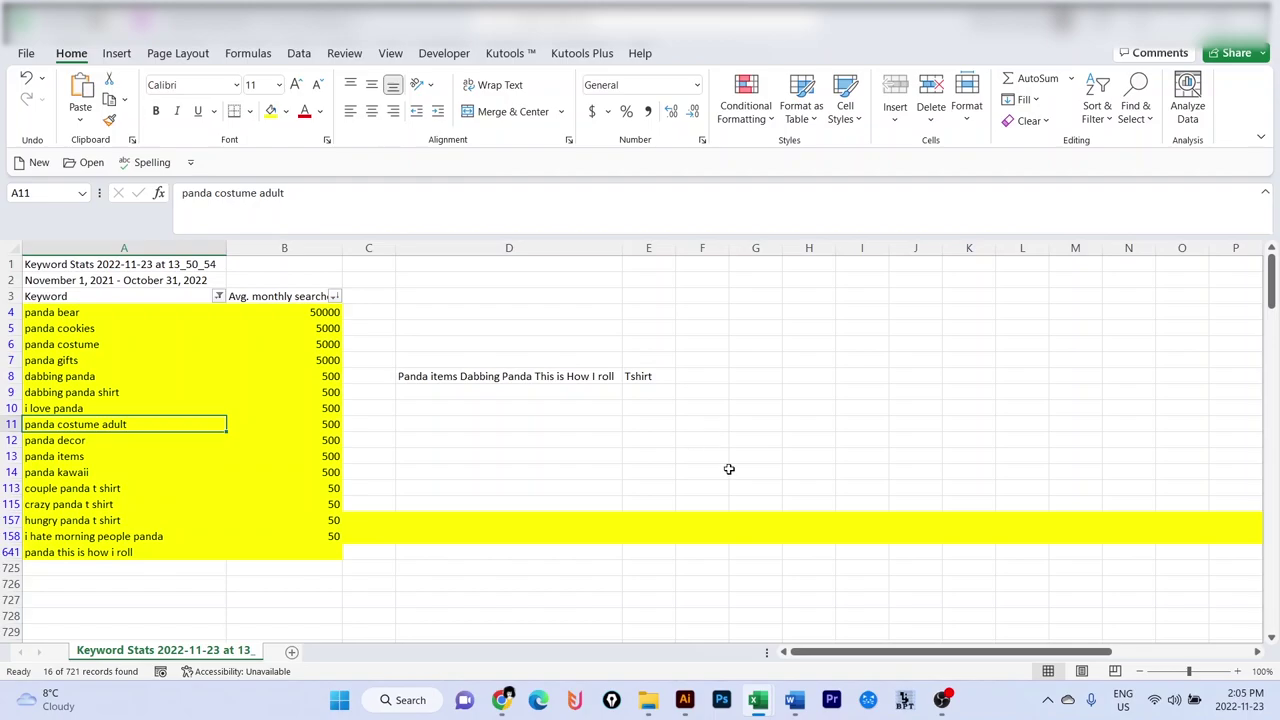
# Step: In the Black Friday 2022 plan doc, select '$59/year' in the Deal #1 heading
pyautogui.hotkey('alt', 'Tab')
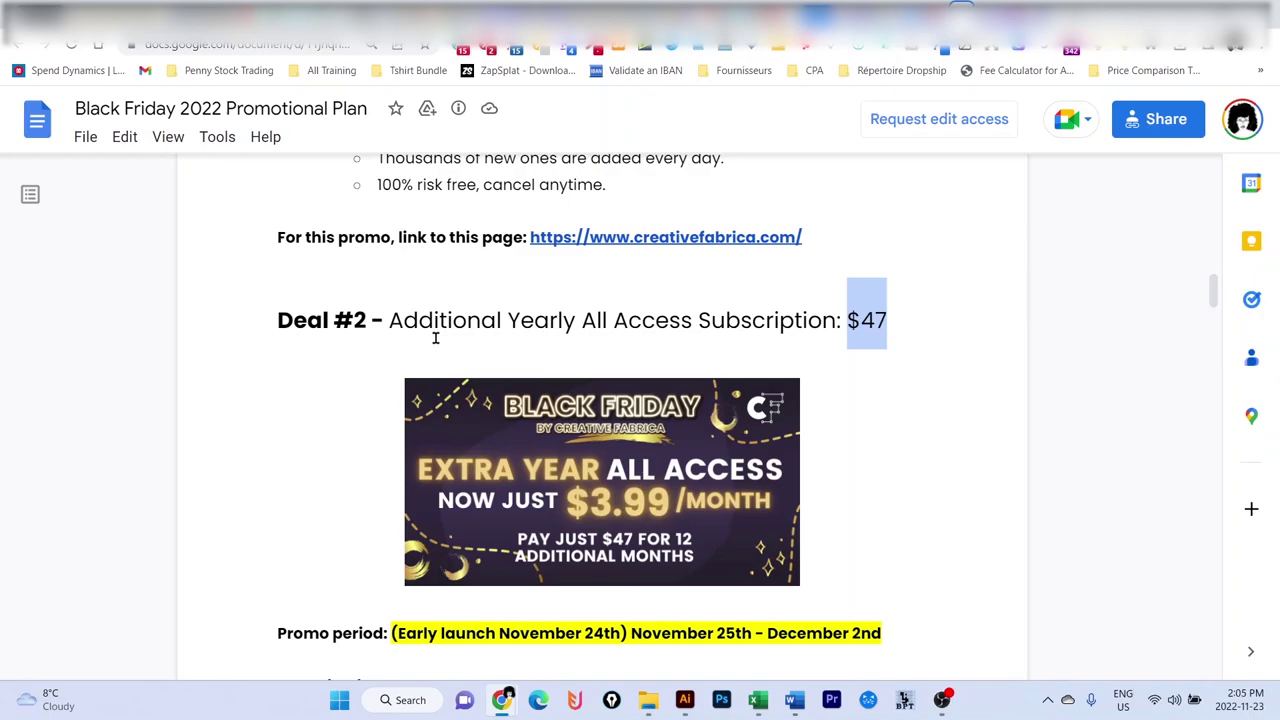
pyautogui.click(908, 323)
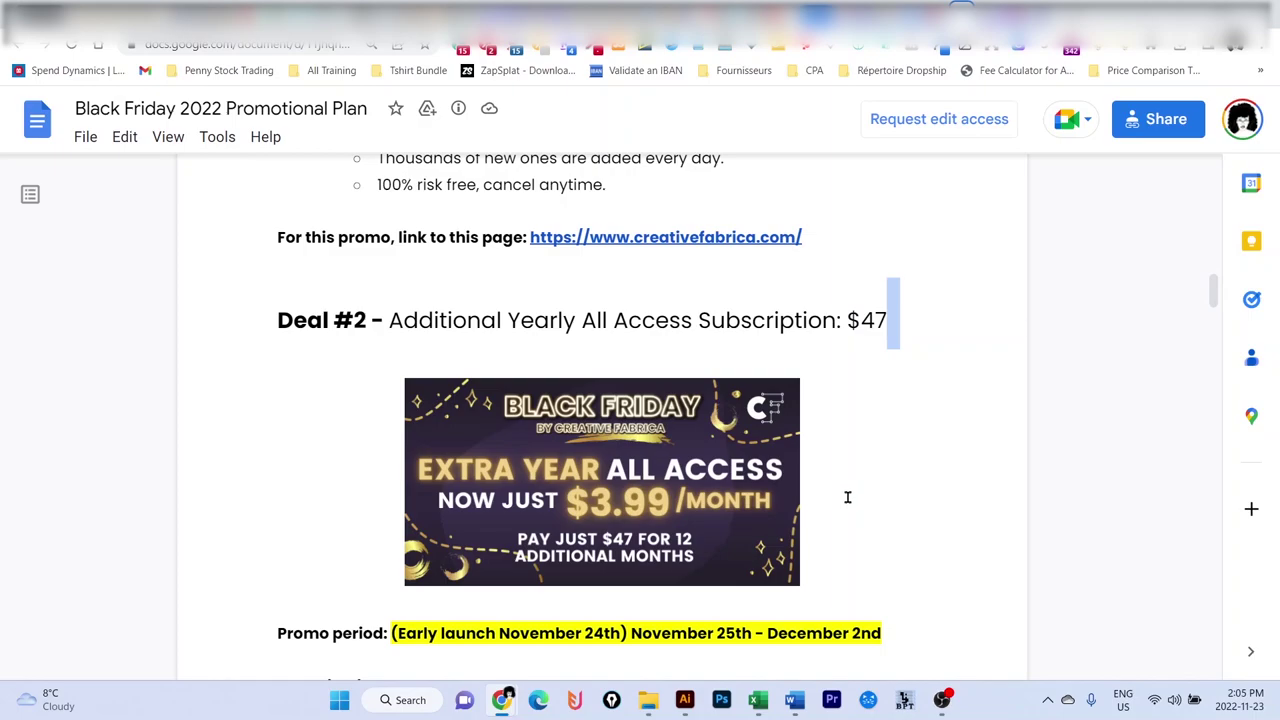
pyautogui.scroll(15, 847, 497)
pyautogui.scroll(-1, 847, 497)
pyautogui.scroll(-2, 847, 497)
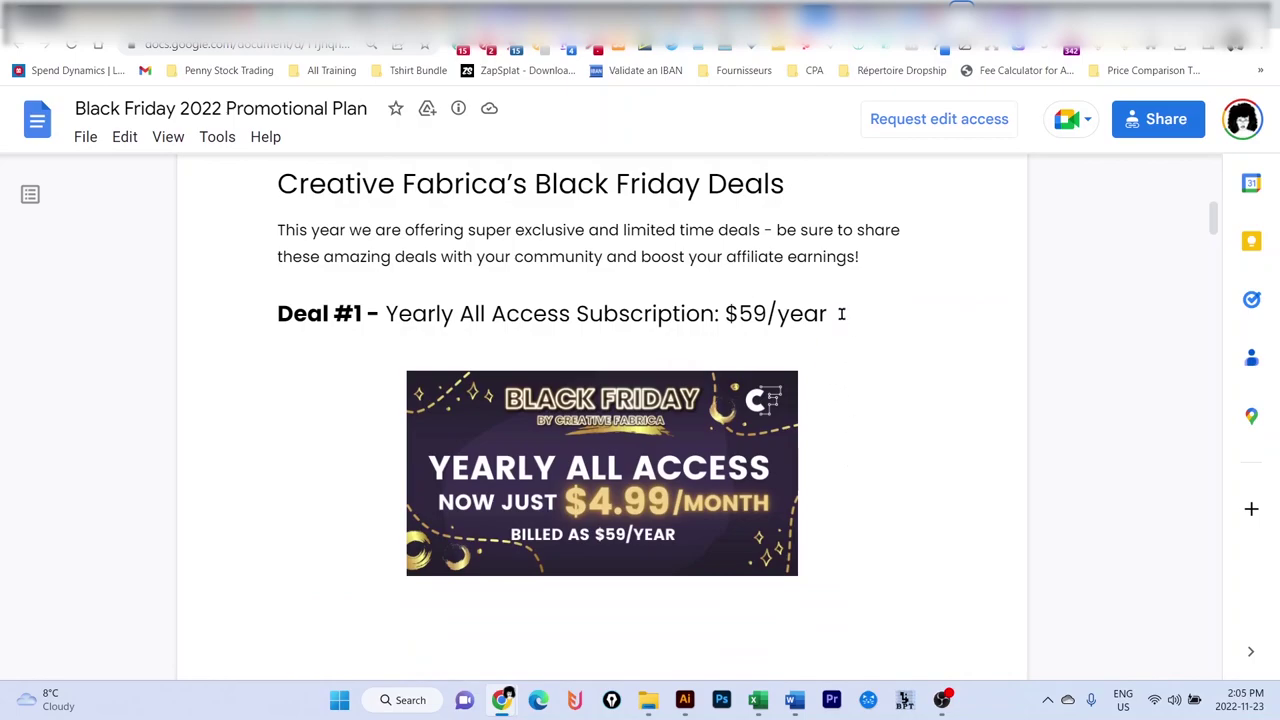
pyautogui.moveTo(840, 313); pyautogui.dragTo(724, 313)
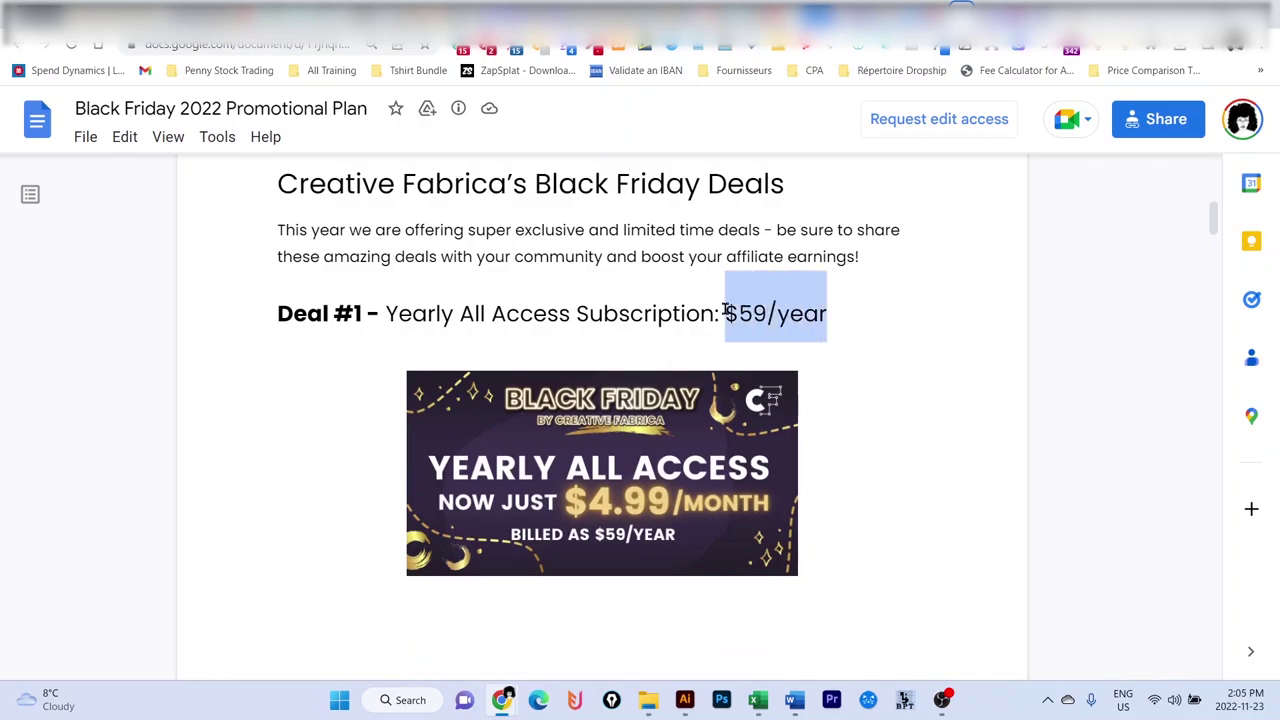